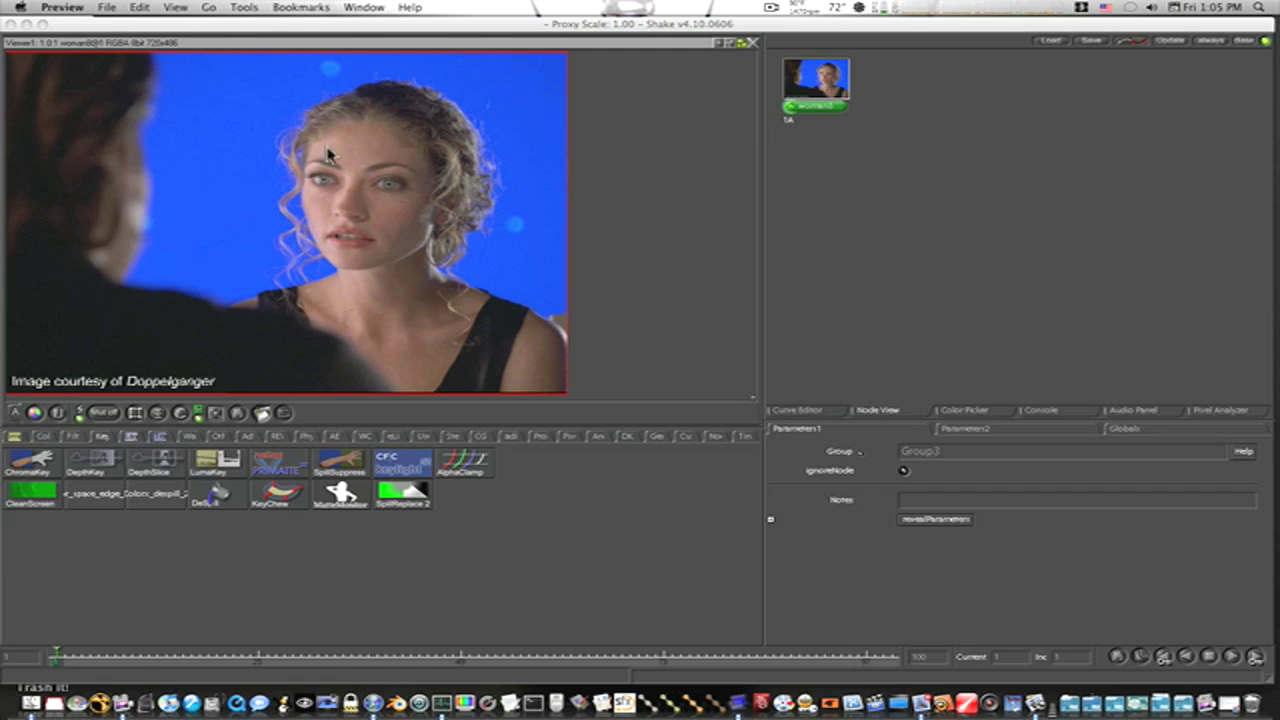
- Select the woman8 blue-screen clip node and nudge it slightly in the node graph
left_click(814, 107)
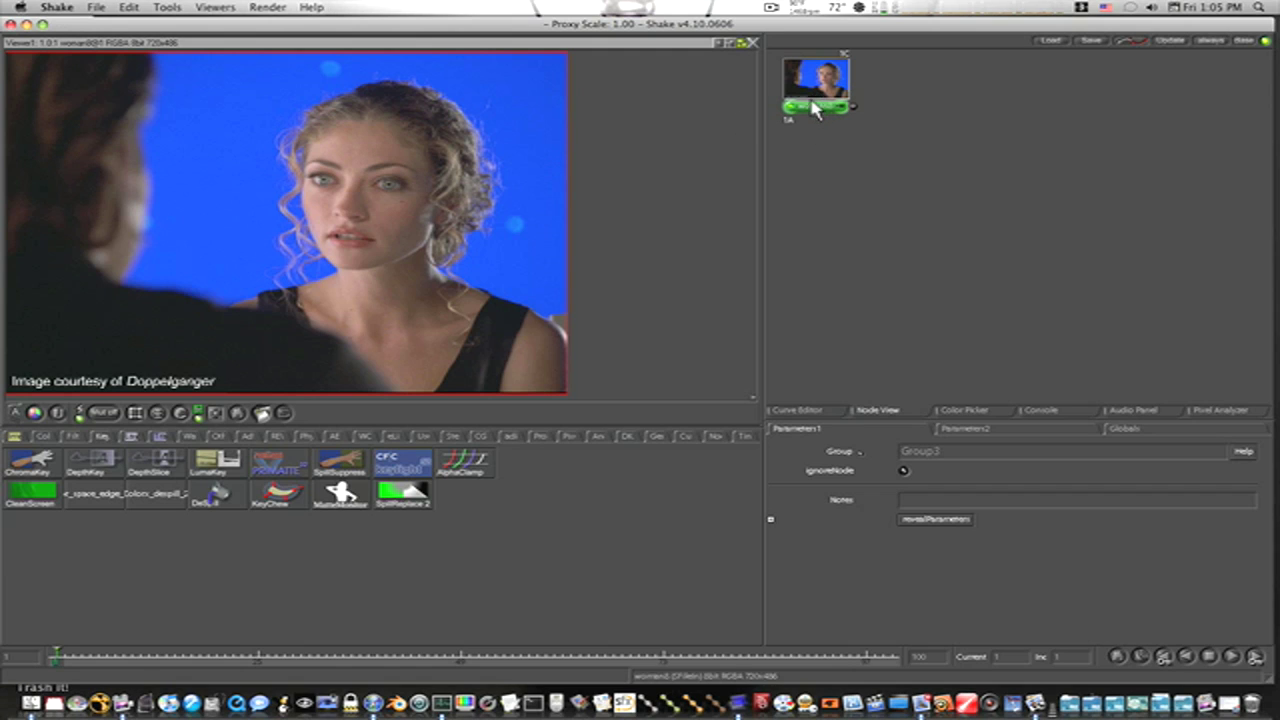
left_click_drag(814, 107, 839, 117)
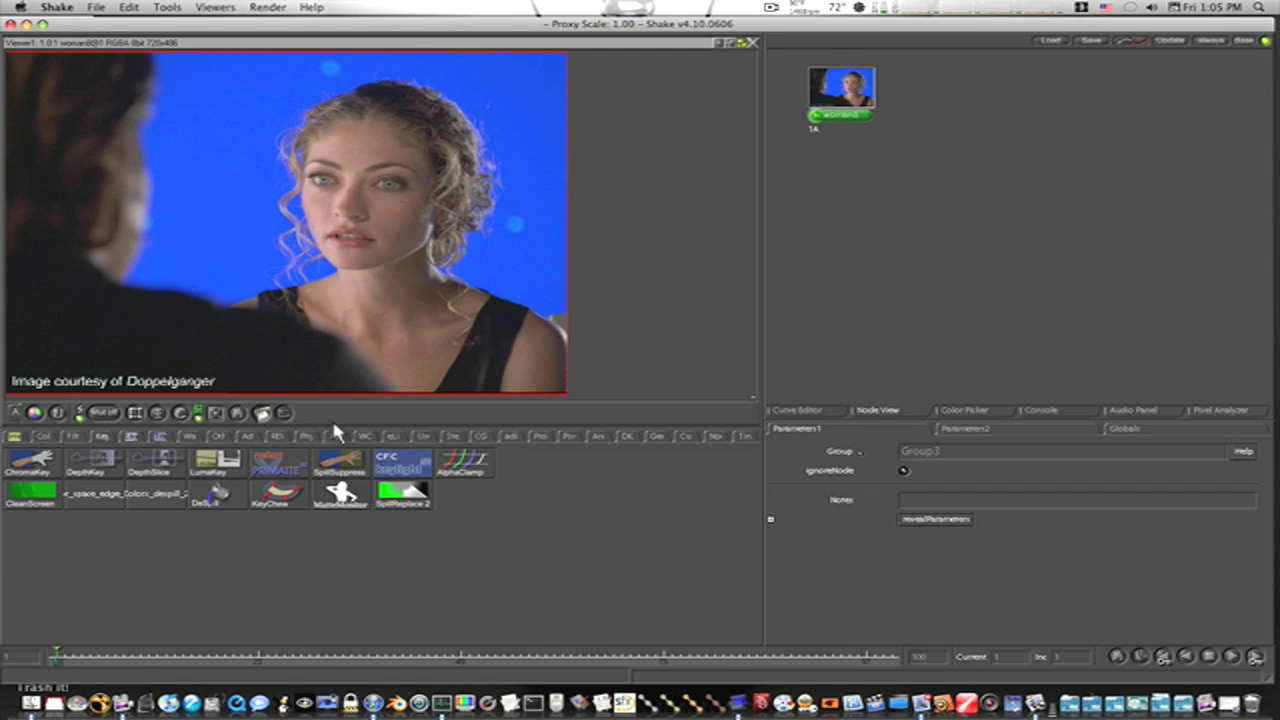
- Add a UVBlur5 node under woman8, raise its BlurSize from 4 to 5.6, and tidy its position
left_click(309, 437)
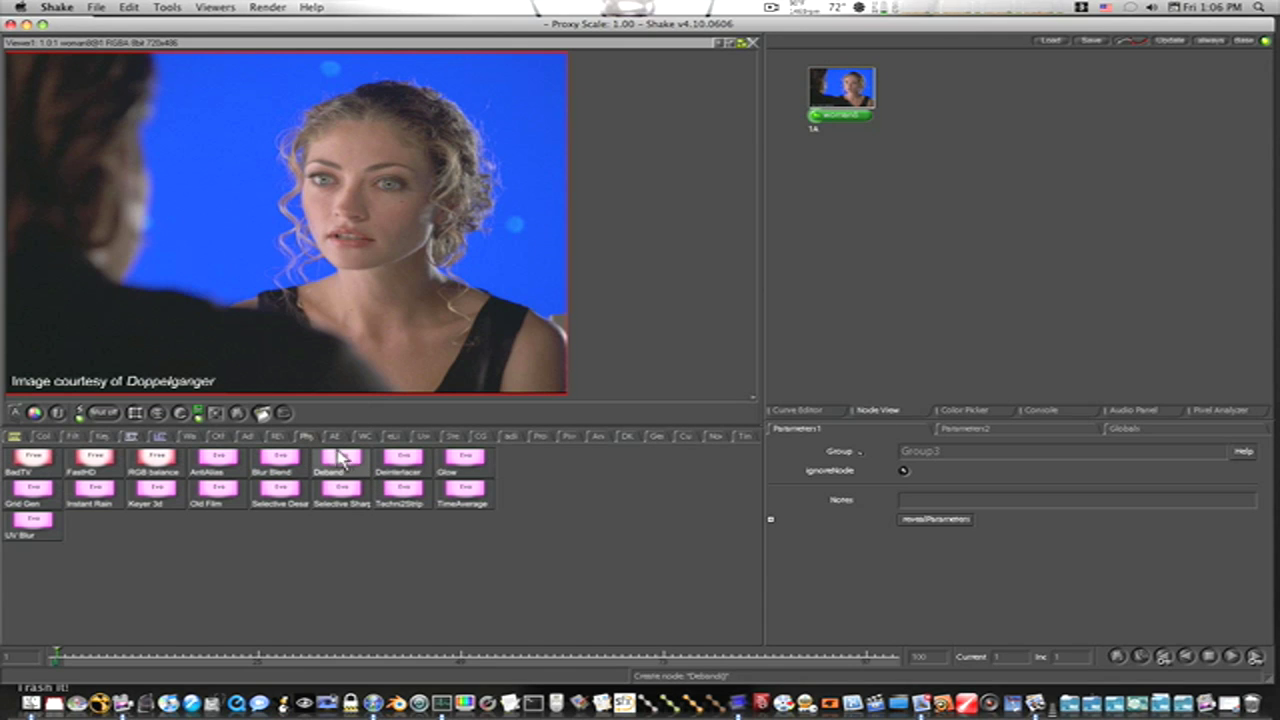
left_click(33, 530)
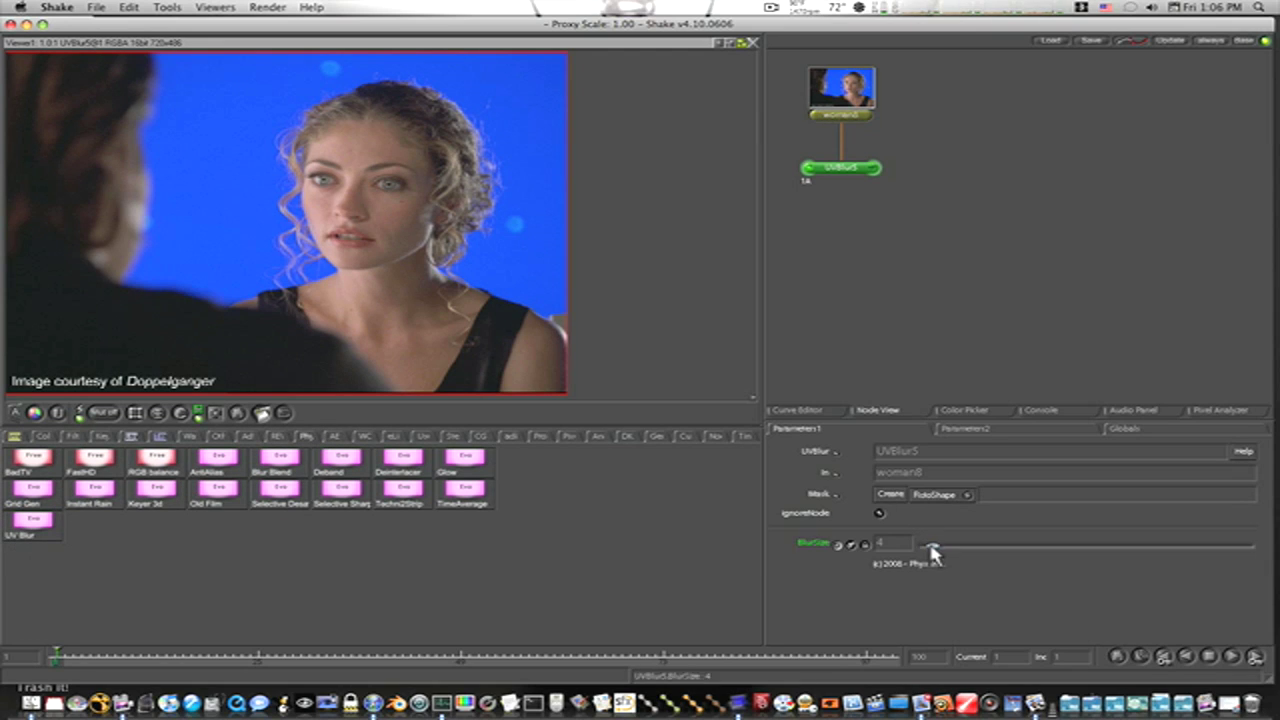
left_click_drag(933, 548, 939, 551)
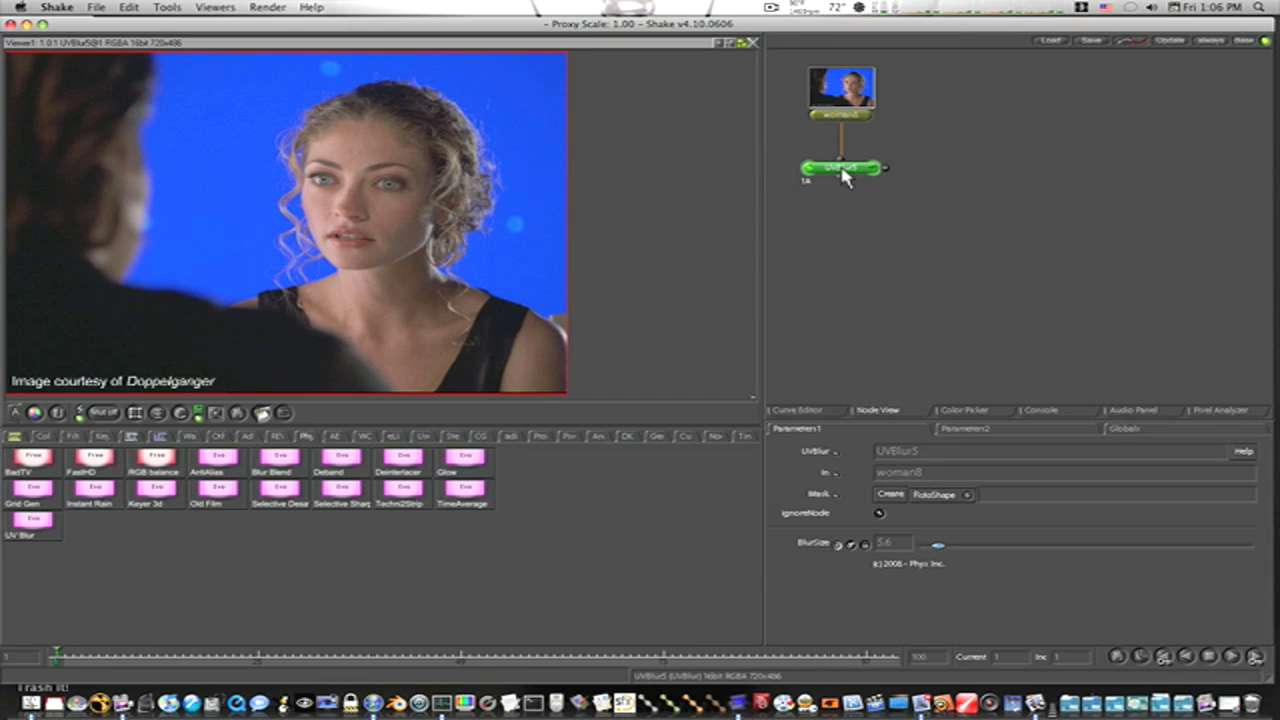
left_click_drag(846, 170, 849, 154)
left_click_drag(843, 160, 853, 163)
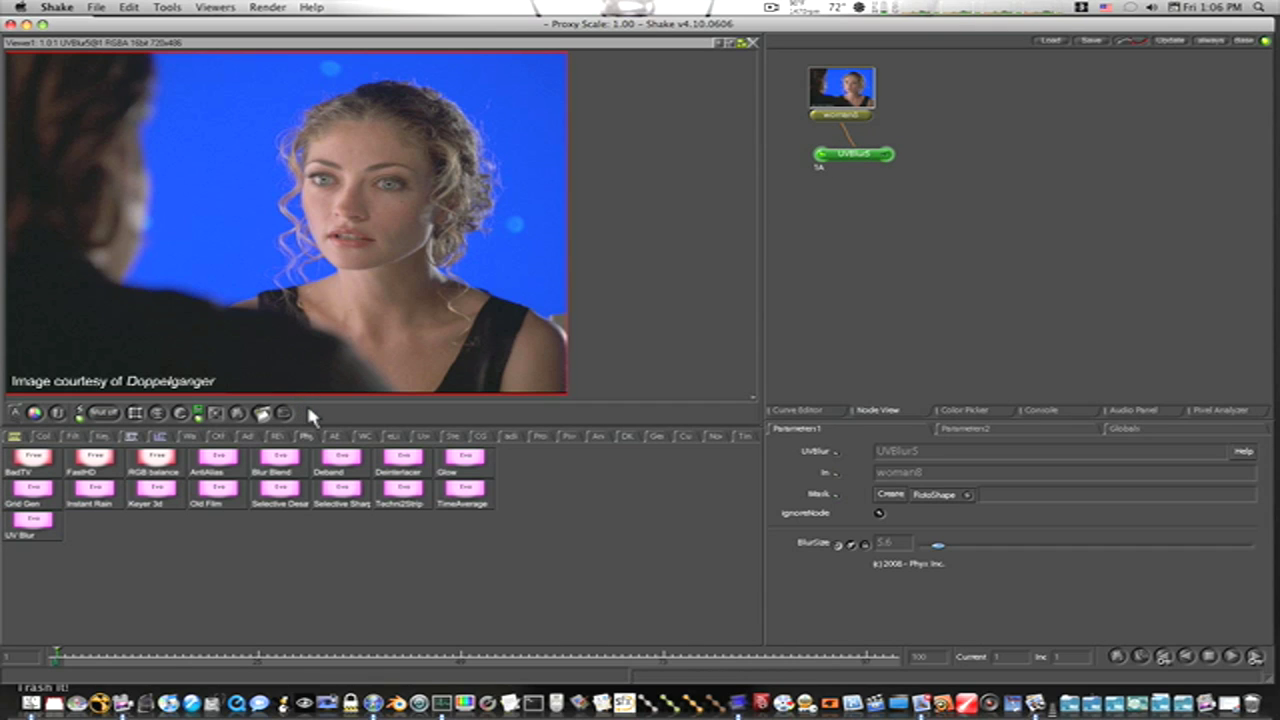
- Branch a node off UVBlur5, replace it with Keyer3d1, and place it beneath UVBlur5
right_click(288, 458)
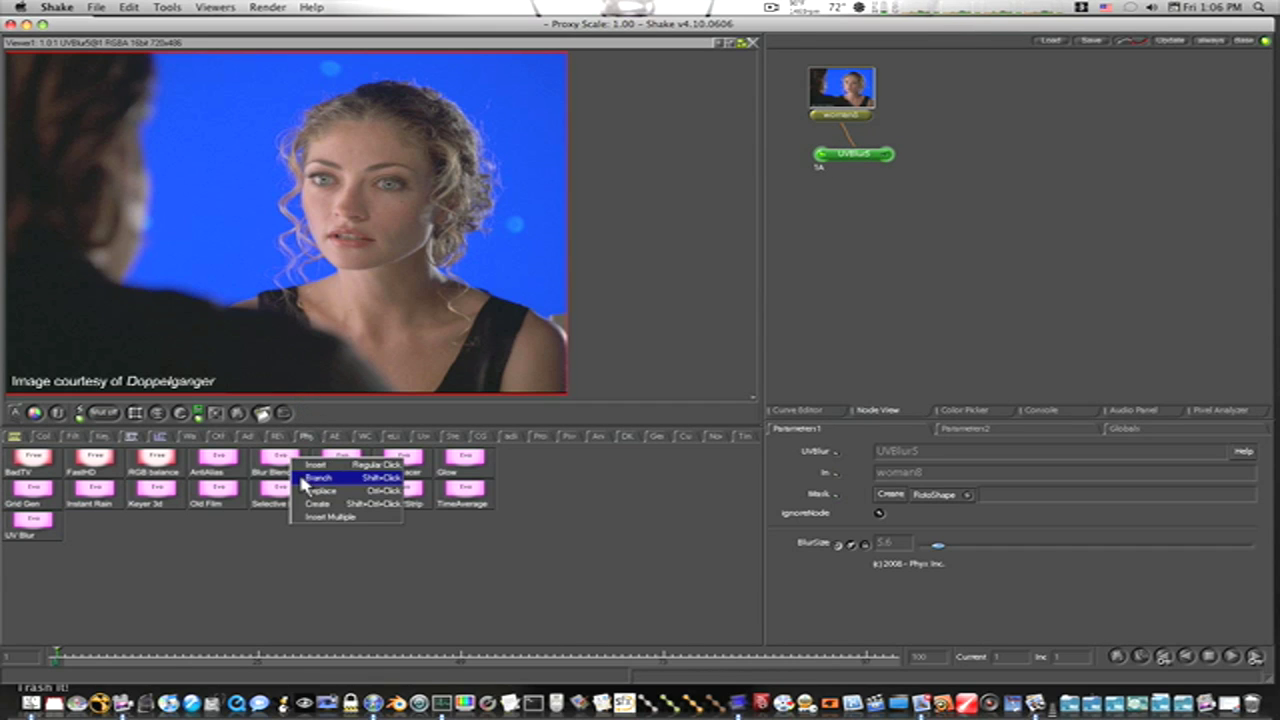
left_click(304, 478)
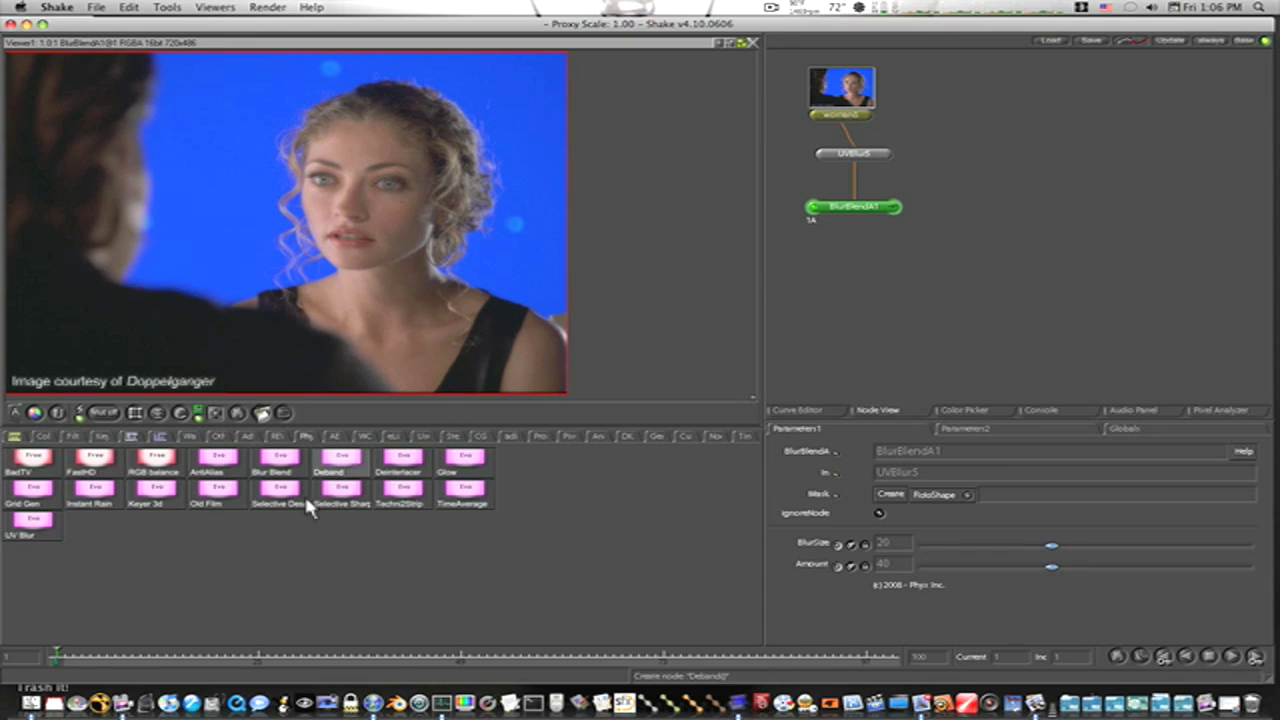
right_click(145, 503)
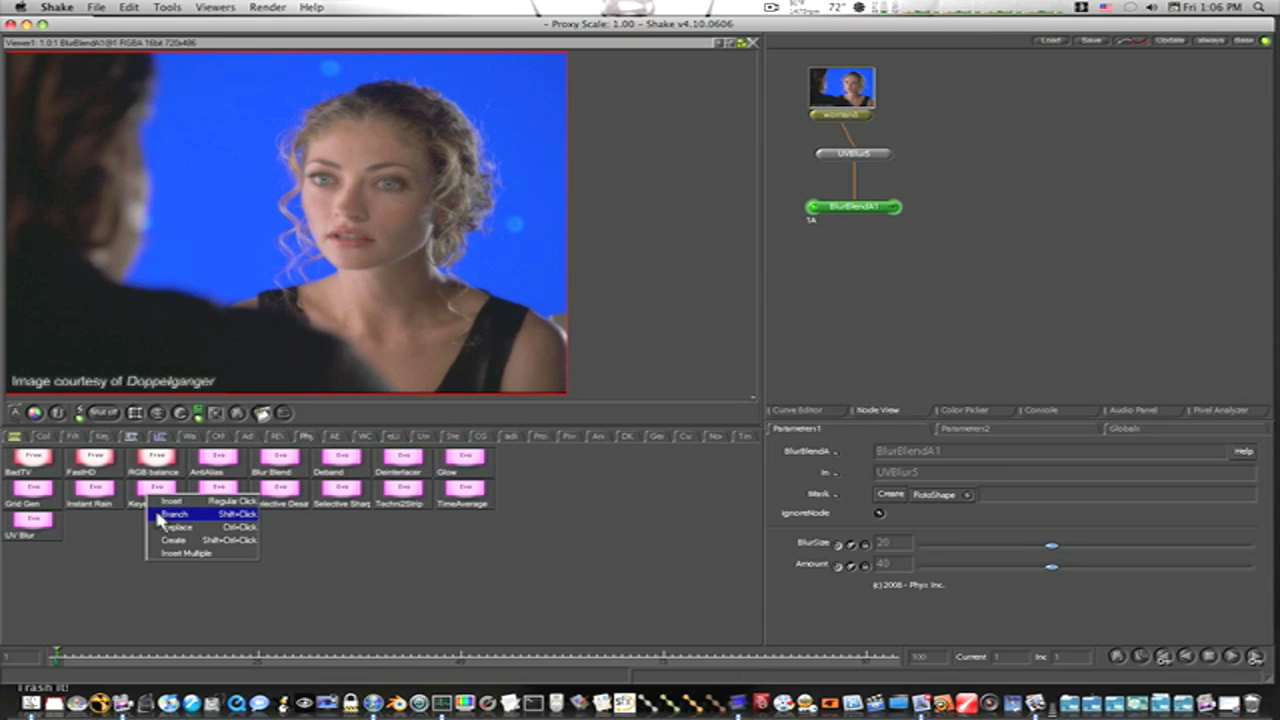
left_click(160, 530)
left_click_drag(855, 213, 848, 140)
left_click_drag(904, 190, 880, 175)
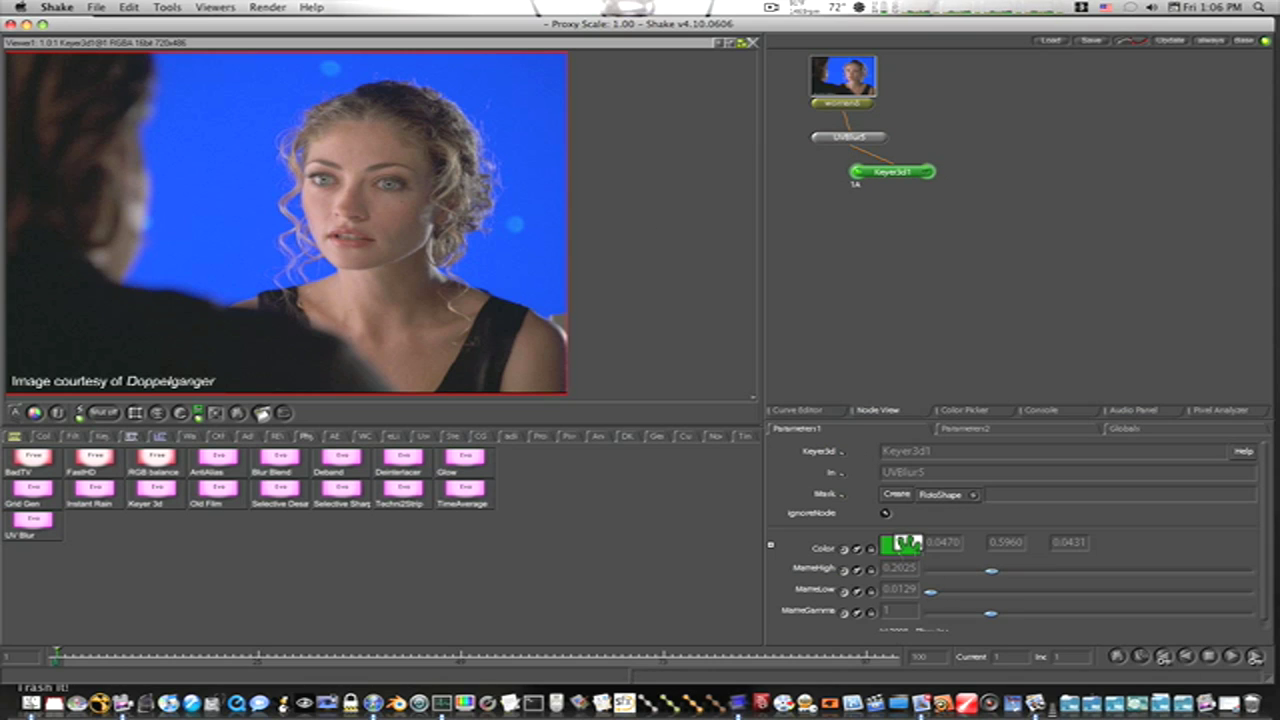
- Sample the blue screen (0.0432, 0.2586, 0.8751) as Keyer3d1's key colour and view the alpha matte
left_click(911, 554)
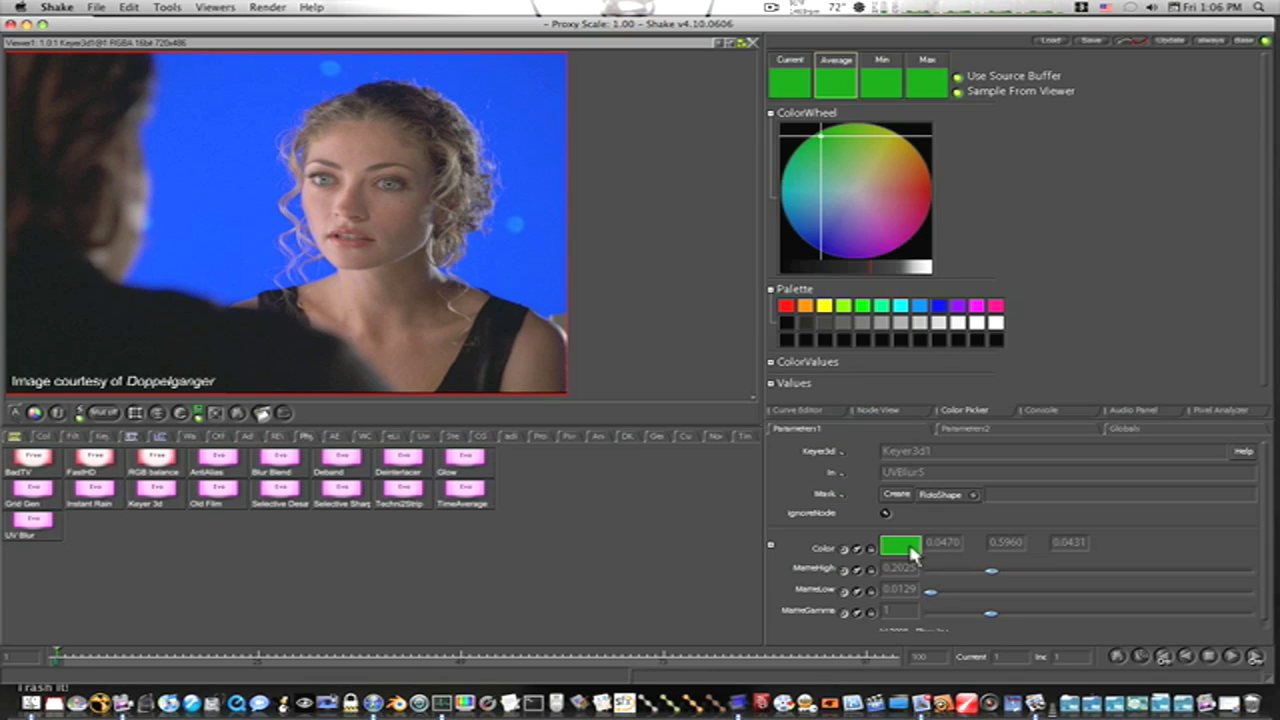
left_click(528, 228)
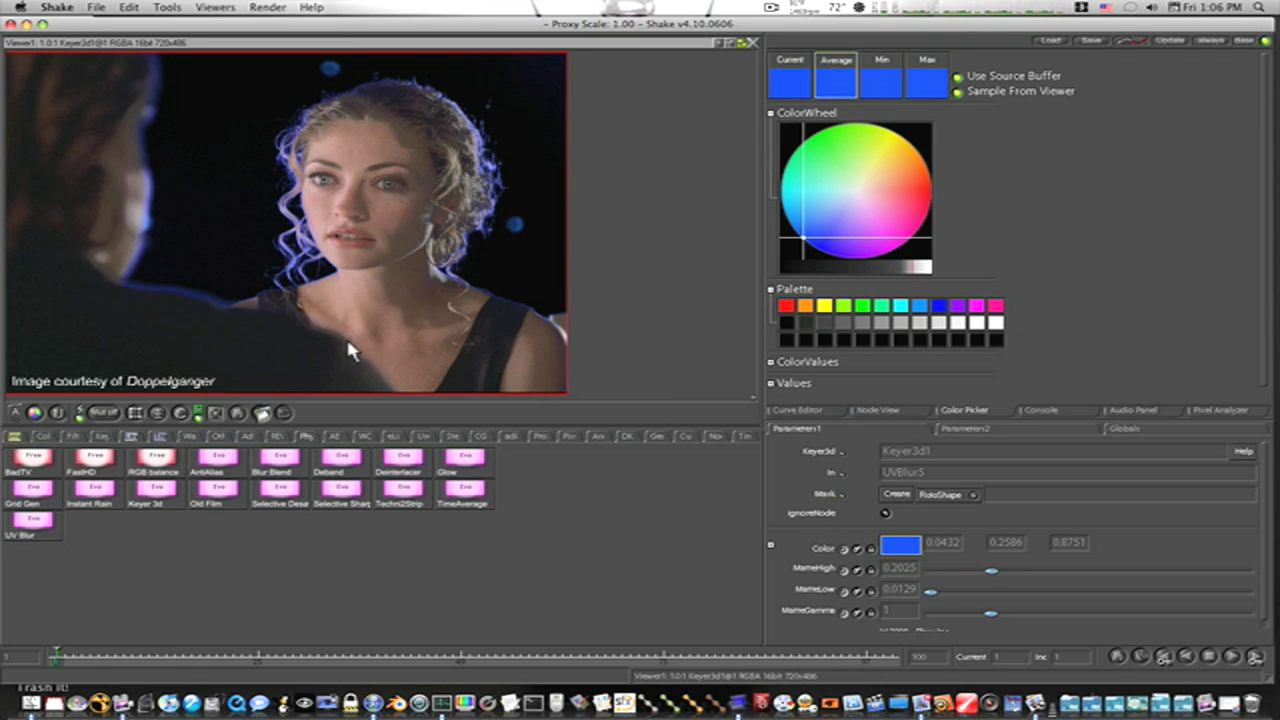
key("a")
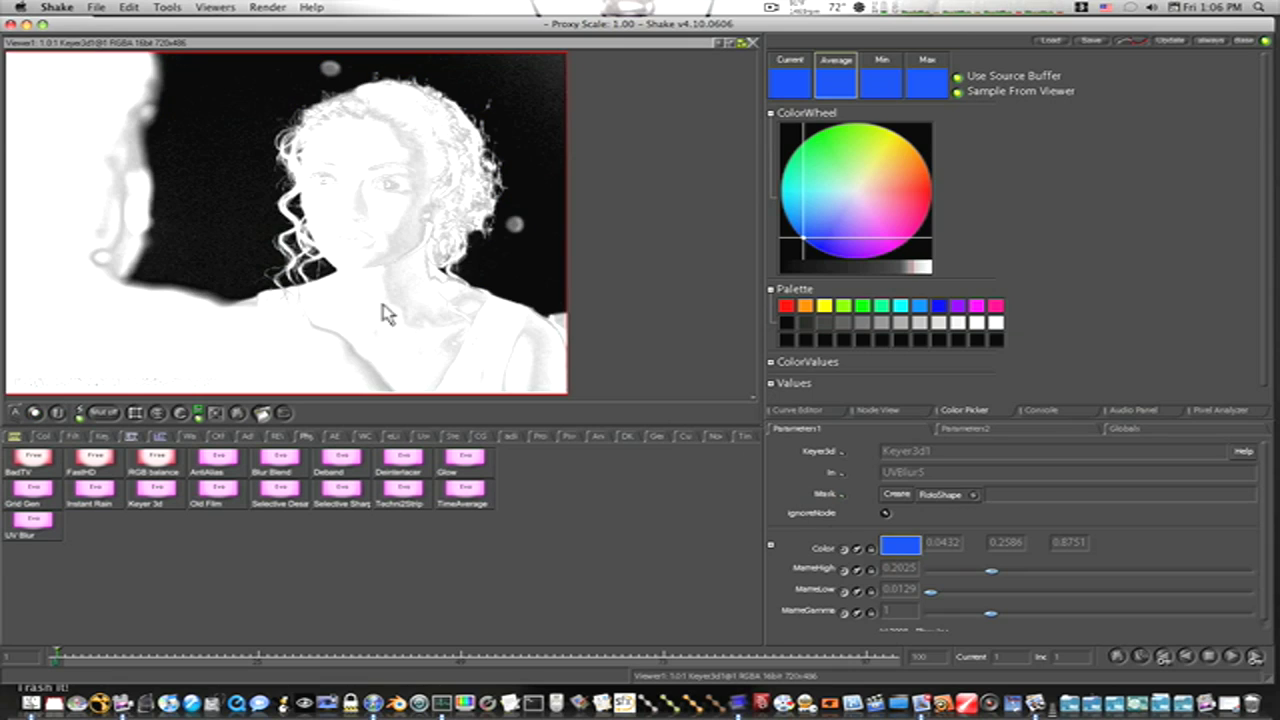
left_click(884, 413)
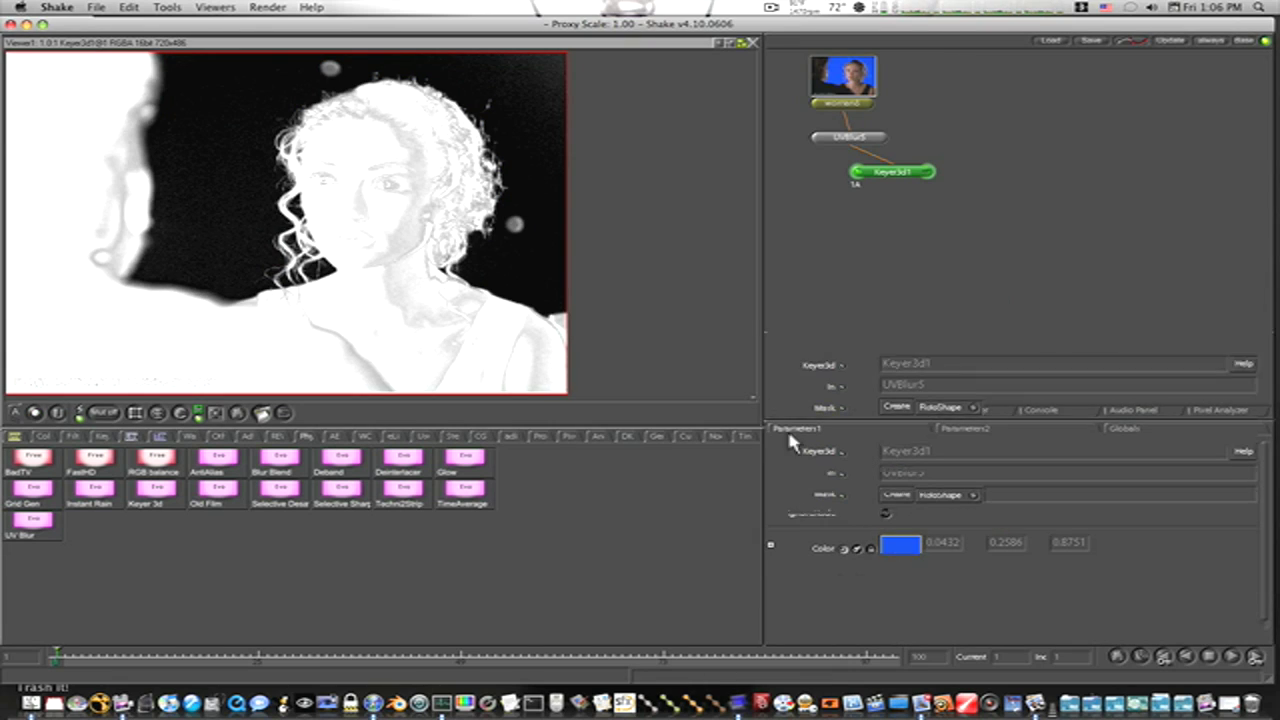
left_click(771, 458)
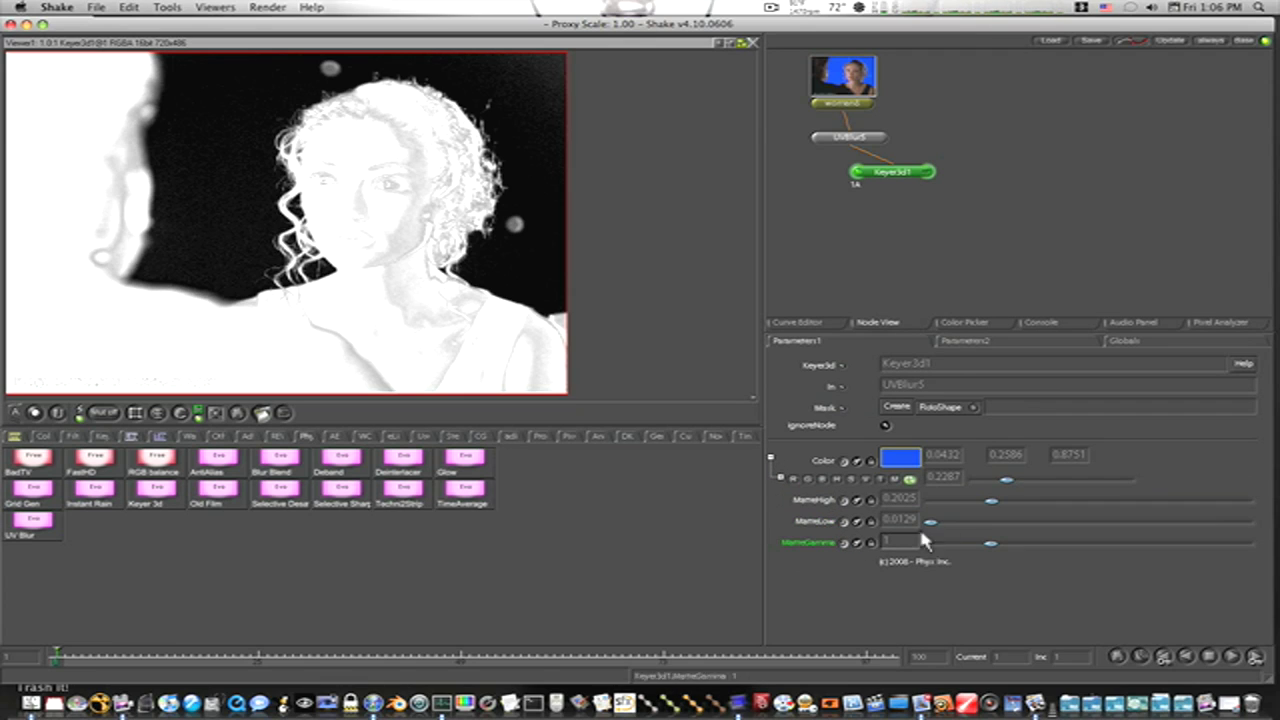
- Tune Keyer3d1 to MatteHigh 0.3, MatteLow 0.1282 and MatteGamma 1.5, checking colour and alpha views
left_click(997, 501)
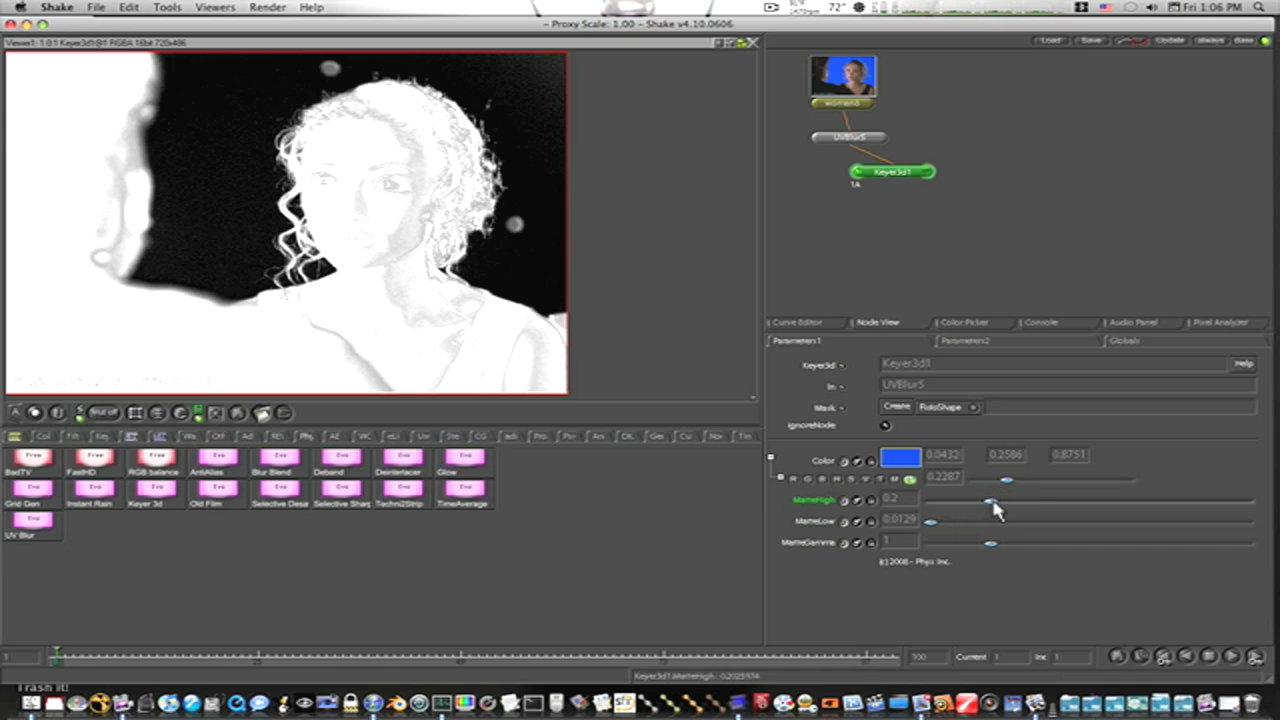
left_click_drag(997, 504, 1023, 506)
left_click_drag(931, 522, 1022, 549)
mouse_move(962, 522)
left_mouse_down()
mouse_move(969, 537)
mouse_move(966, 526)
left_mouse_up()
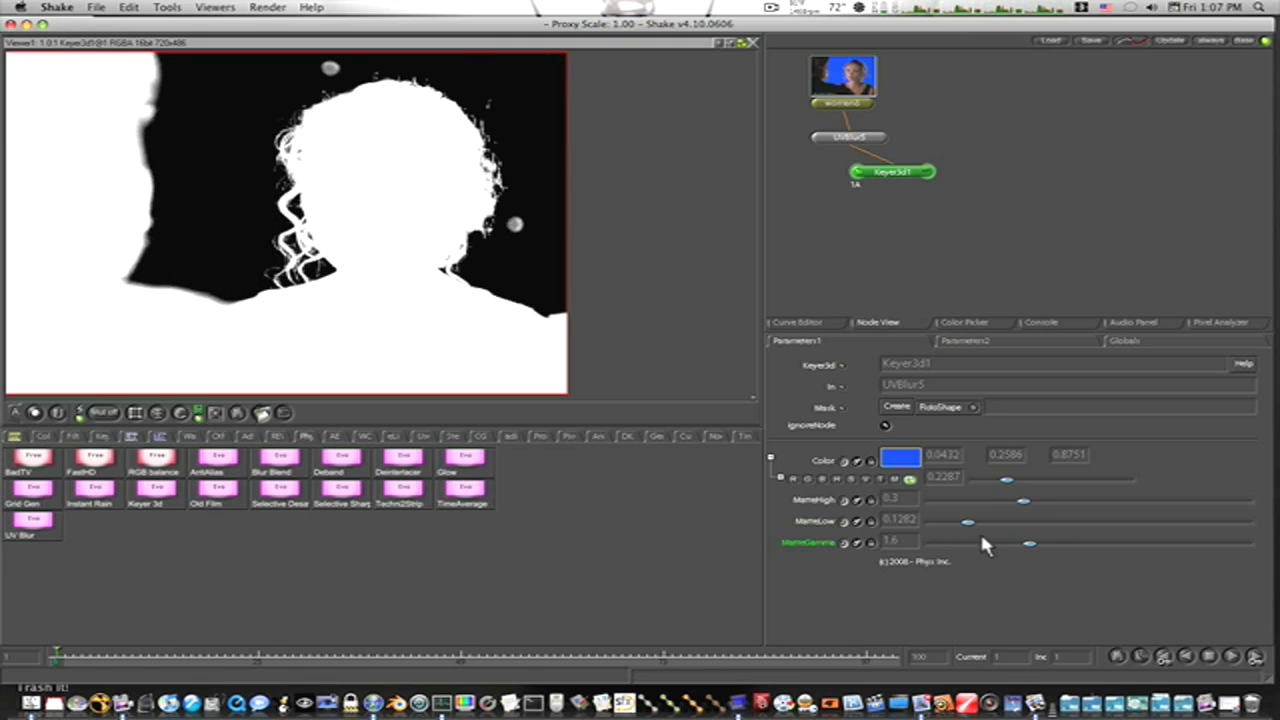
left_click_drag(1030, 545, 1024, 545)
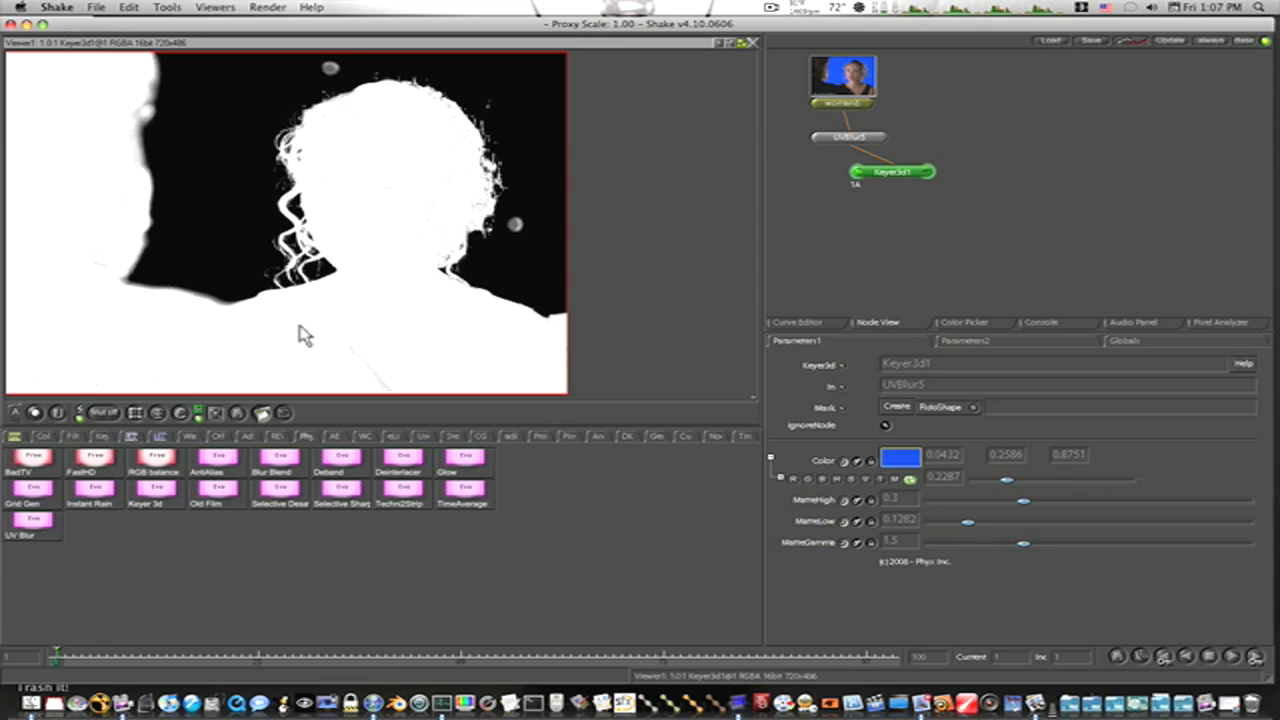
key("c")
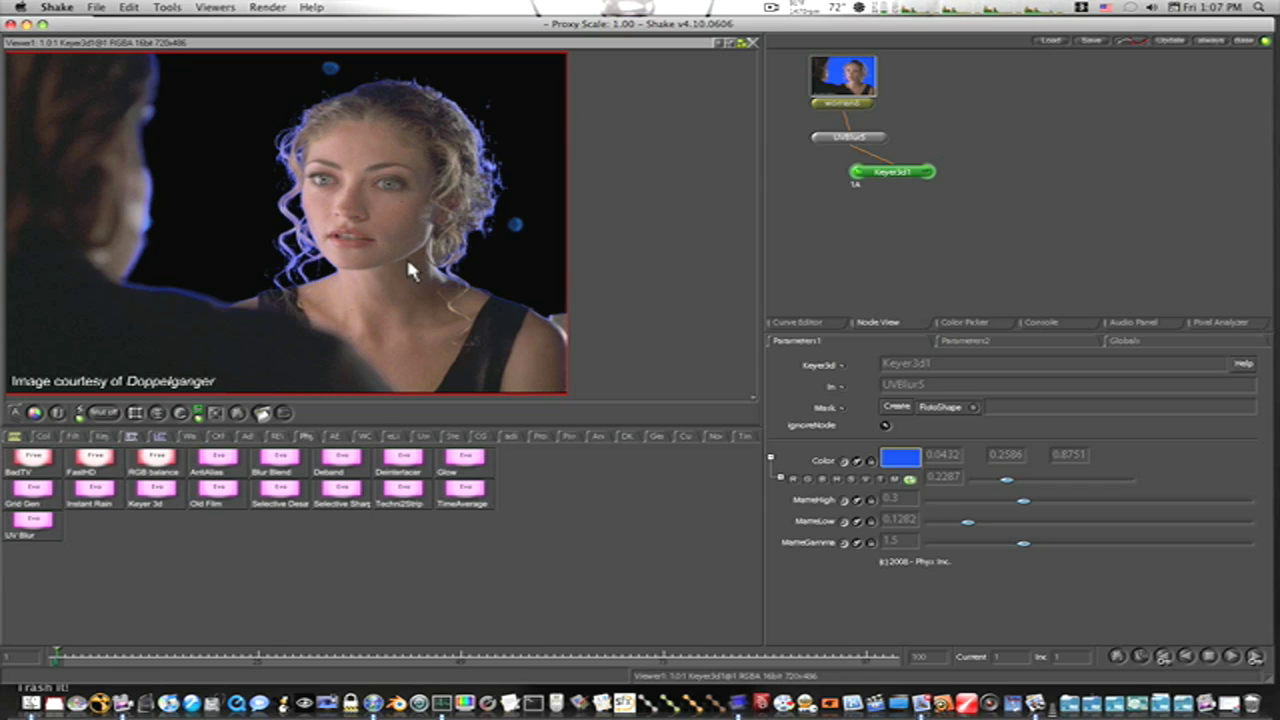
key("a")
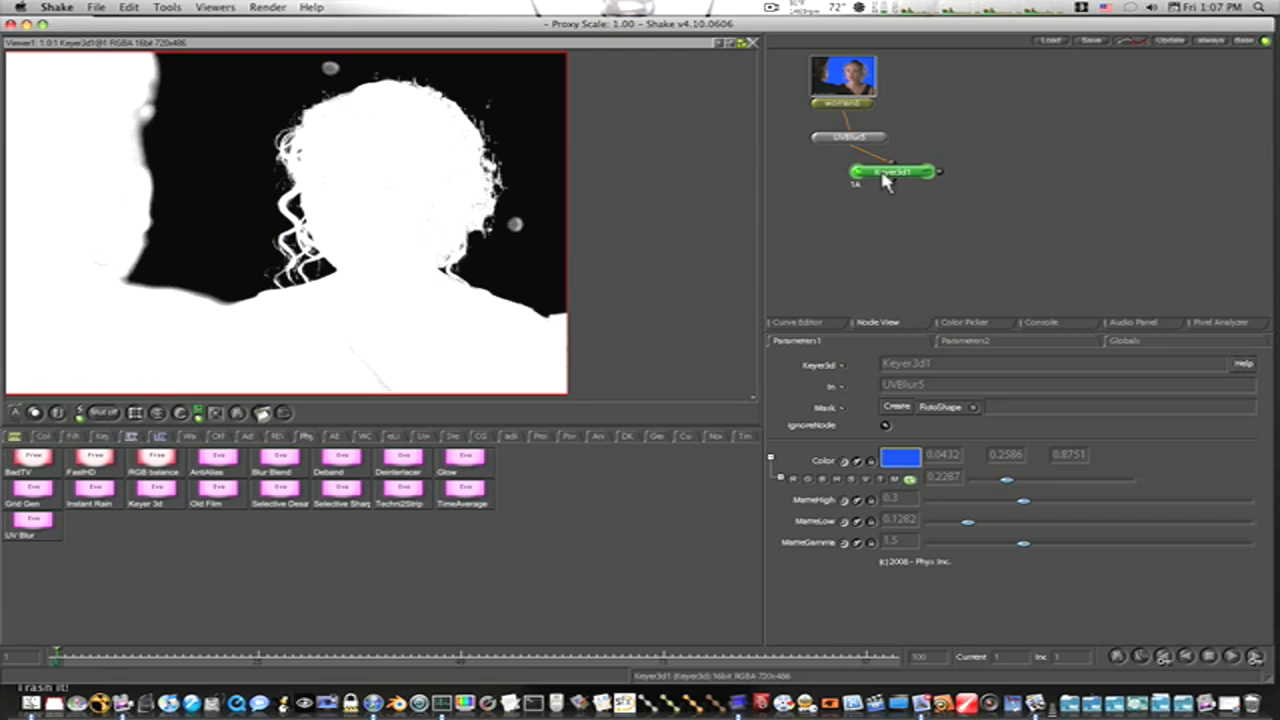
- Add a Reorder9 node after Keyer3d1 with channels set to aaaa, viewing the result in colour
left_click_drag(883, 178, 920, 180)
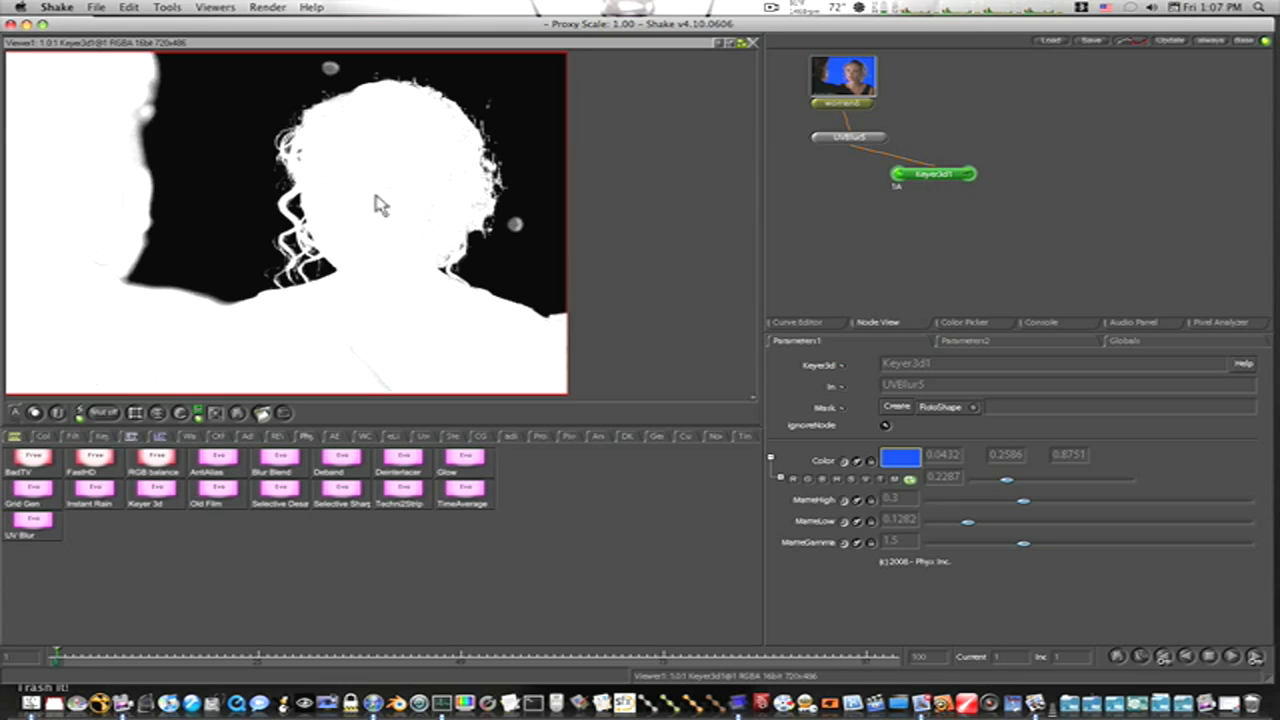
left_click(43, 438)
left_click(157, 556)
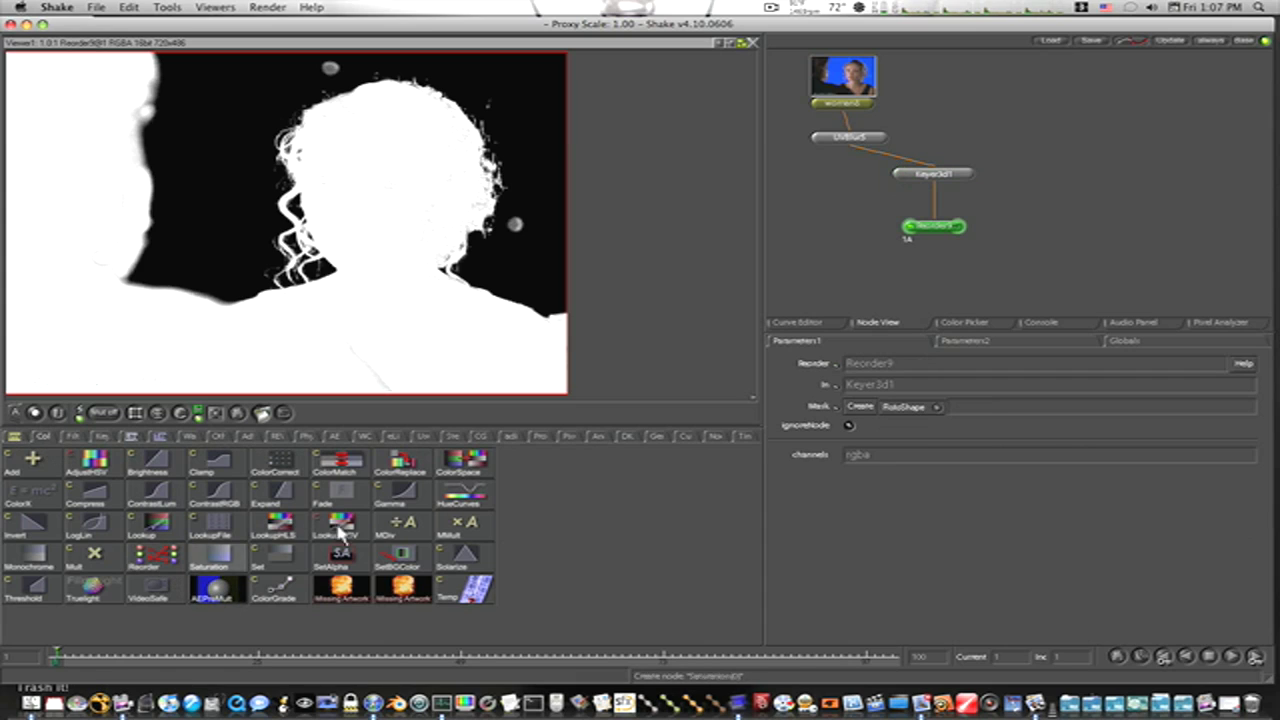
left_click(876, 455)
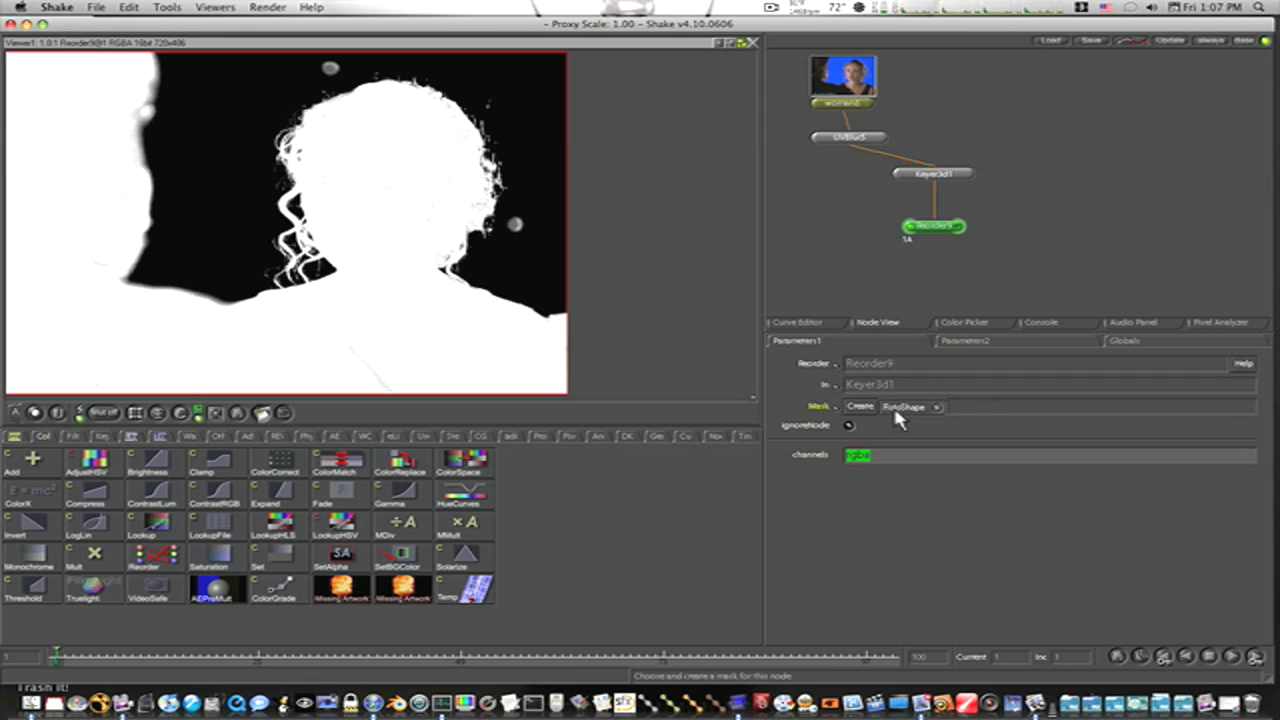
type("aaaa")
key("Return")
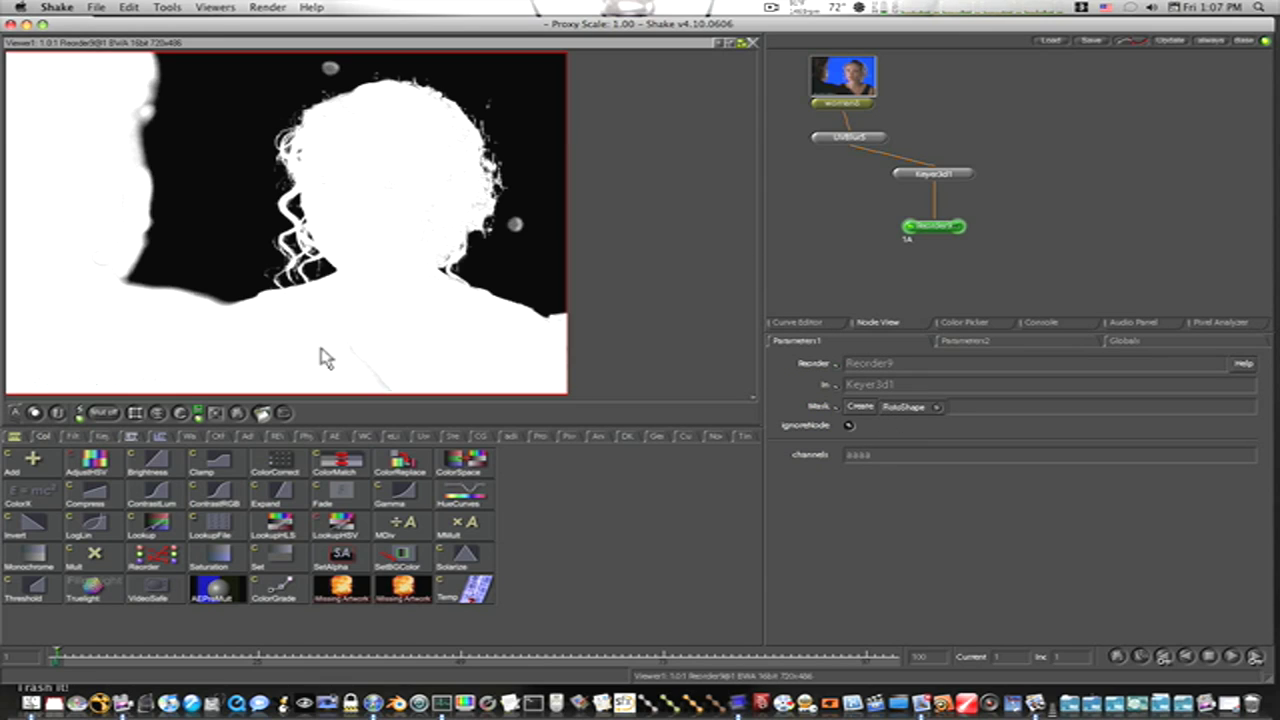
key("c")
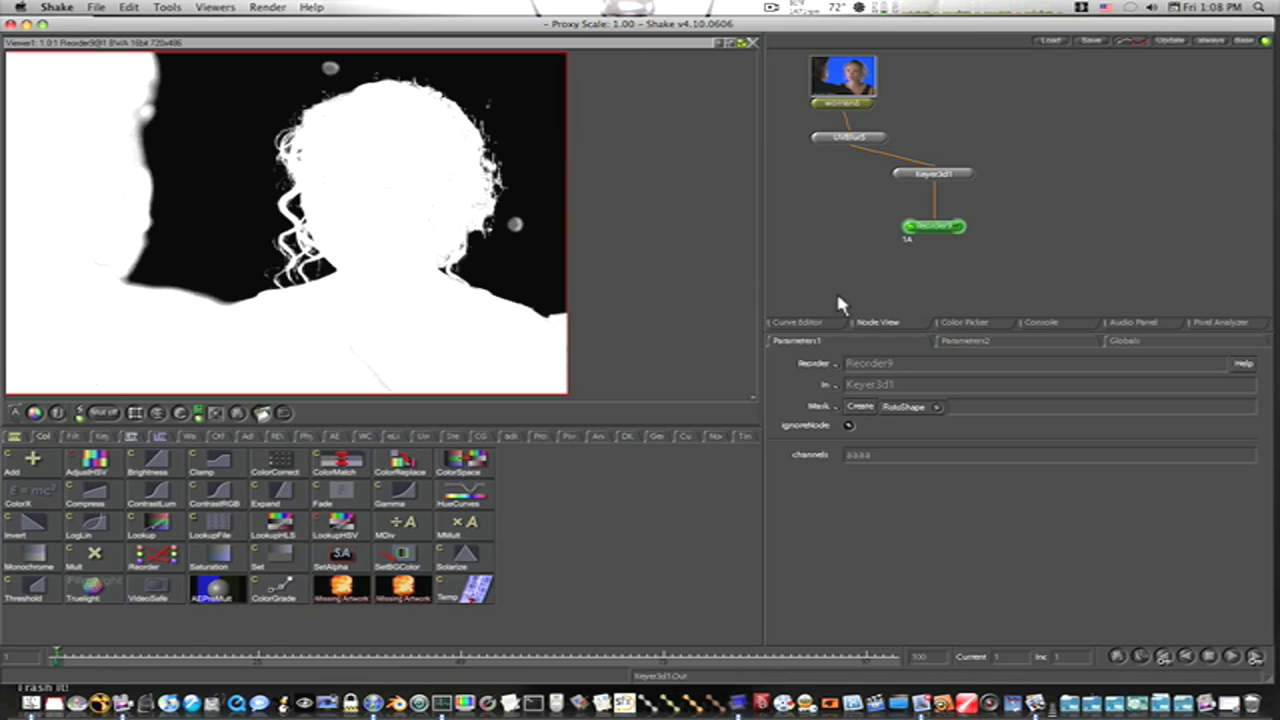
left_click_drag(934, 229, 938, 212)
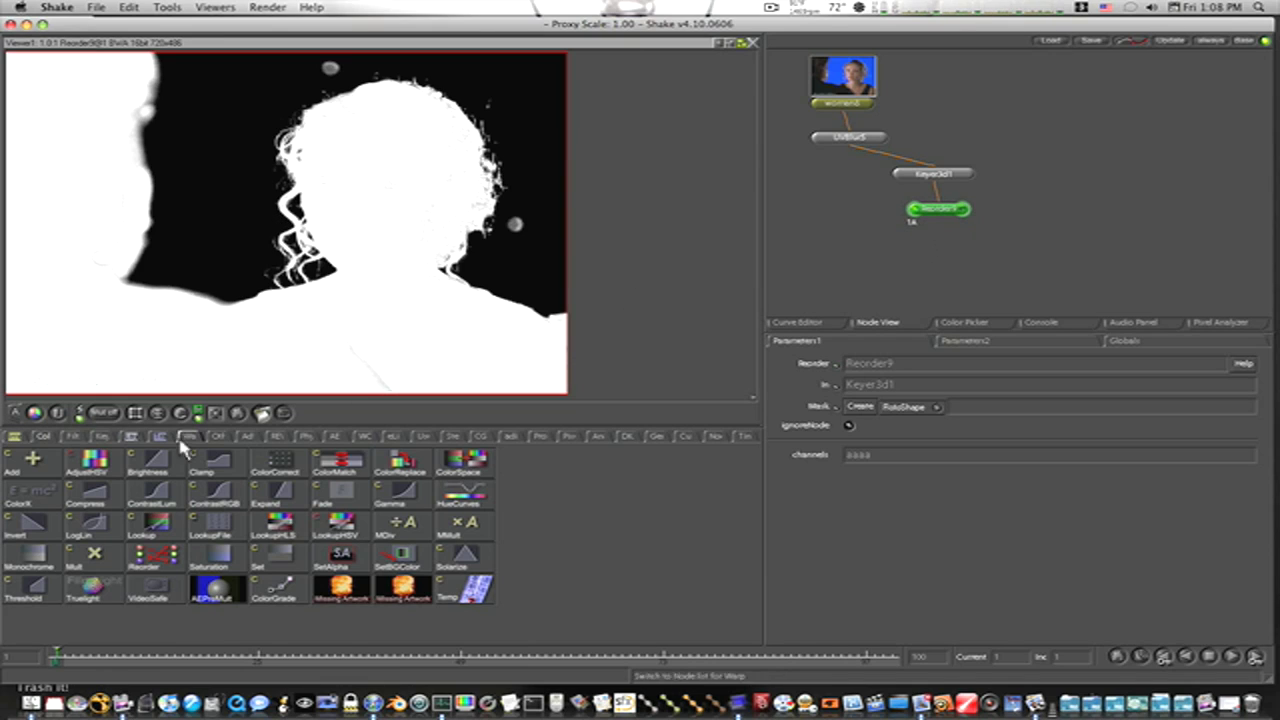
- Add a DilateErode9 node after Reorder9 with its pixels set to -1
left_click(73, 436)
left_click(283, 470)
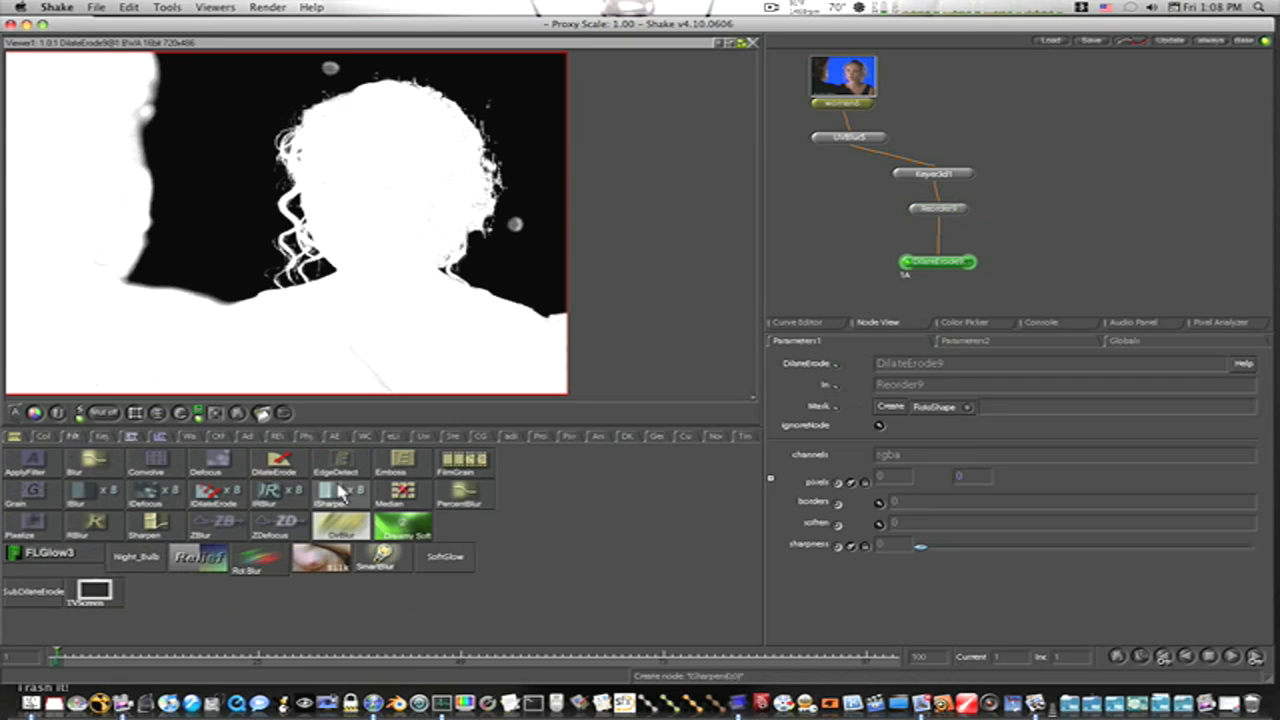
left_click(886, 478)
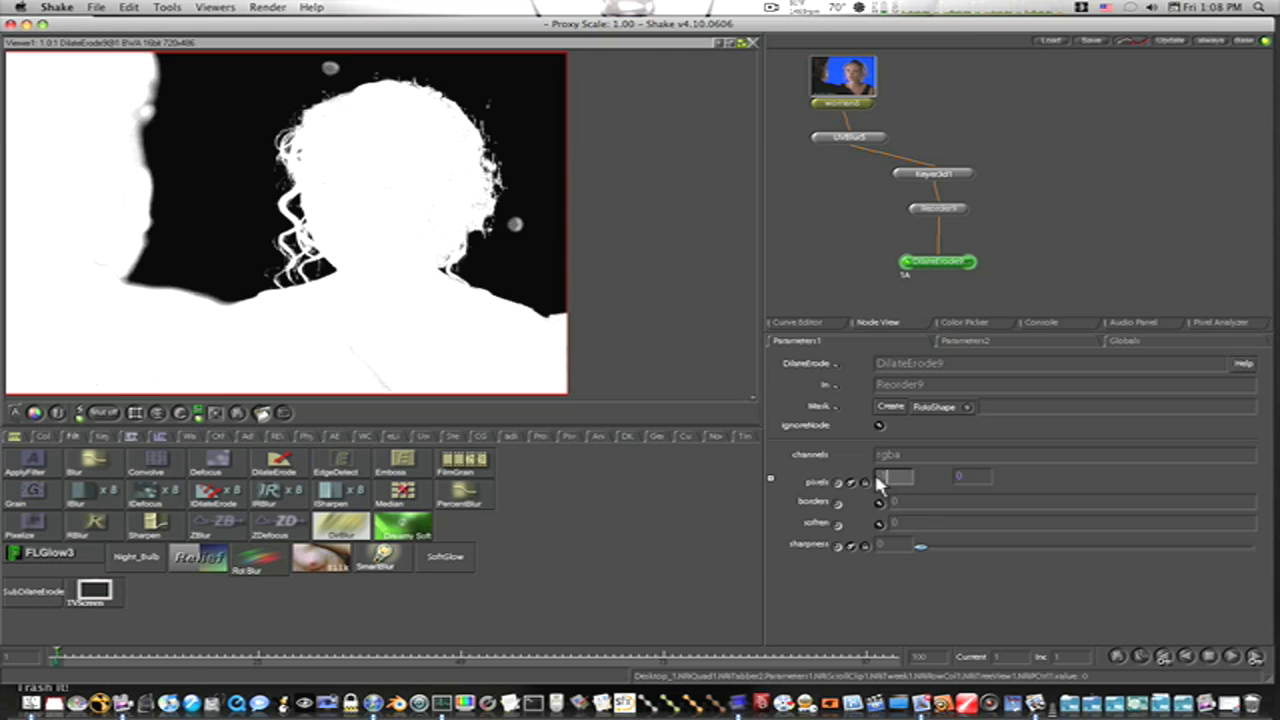
type("-1")
key("Return")
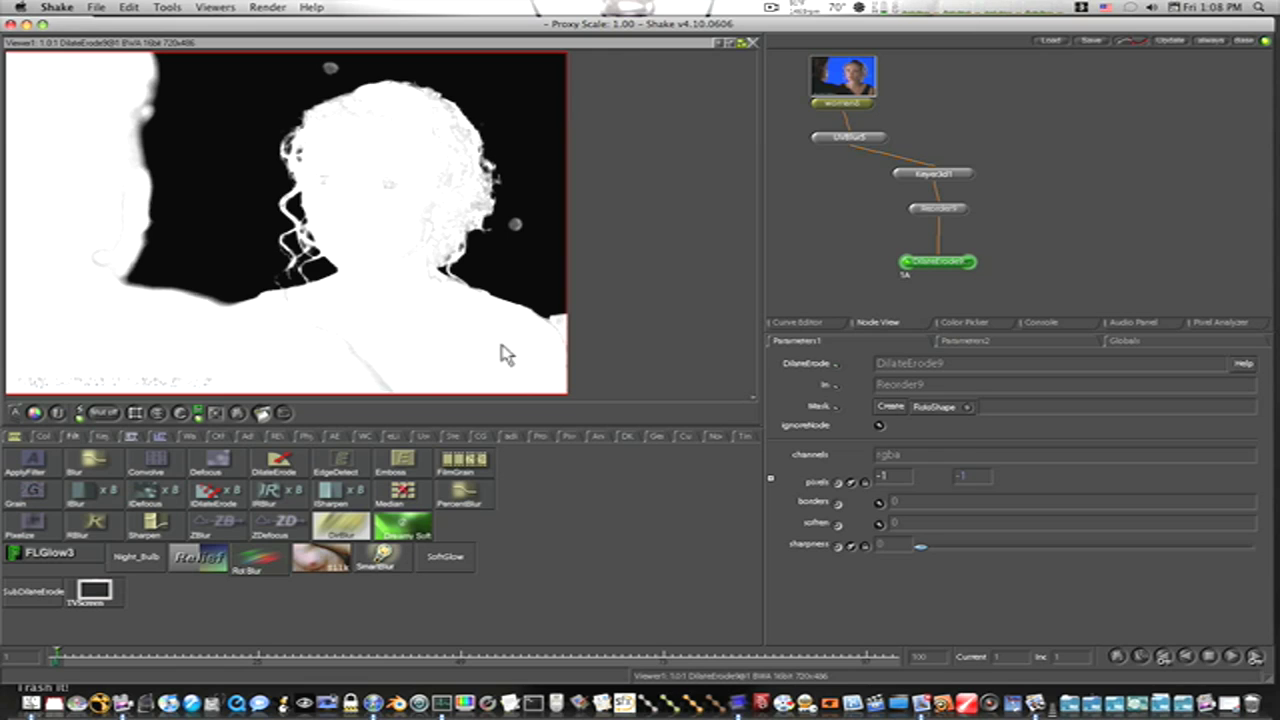
left_click_drag(938, 262, 938, 247)
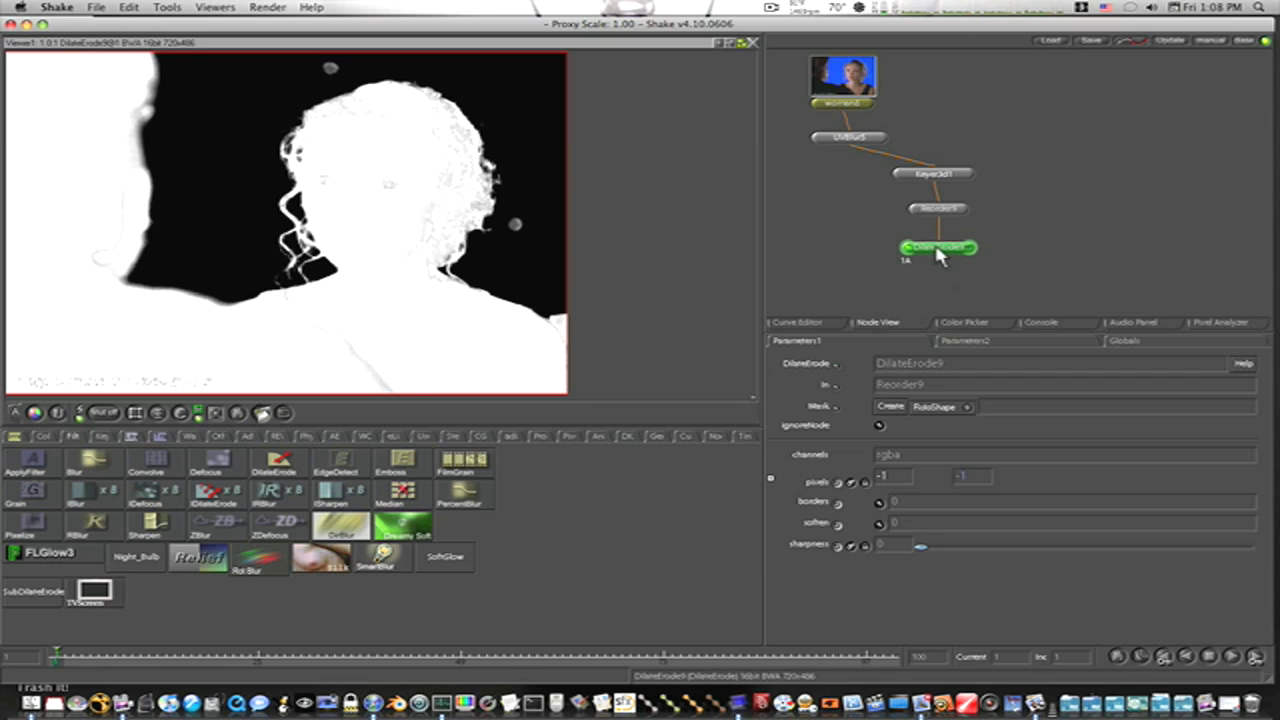
left_click(43, 436)
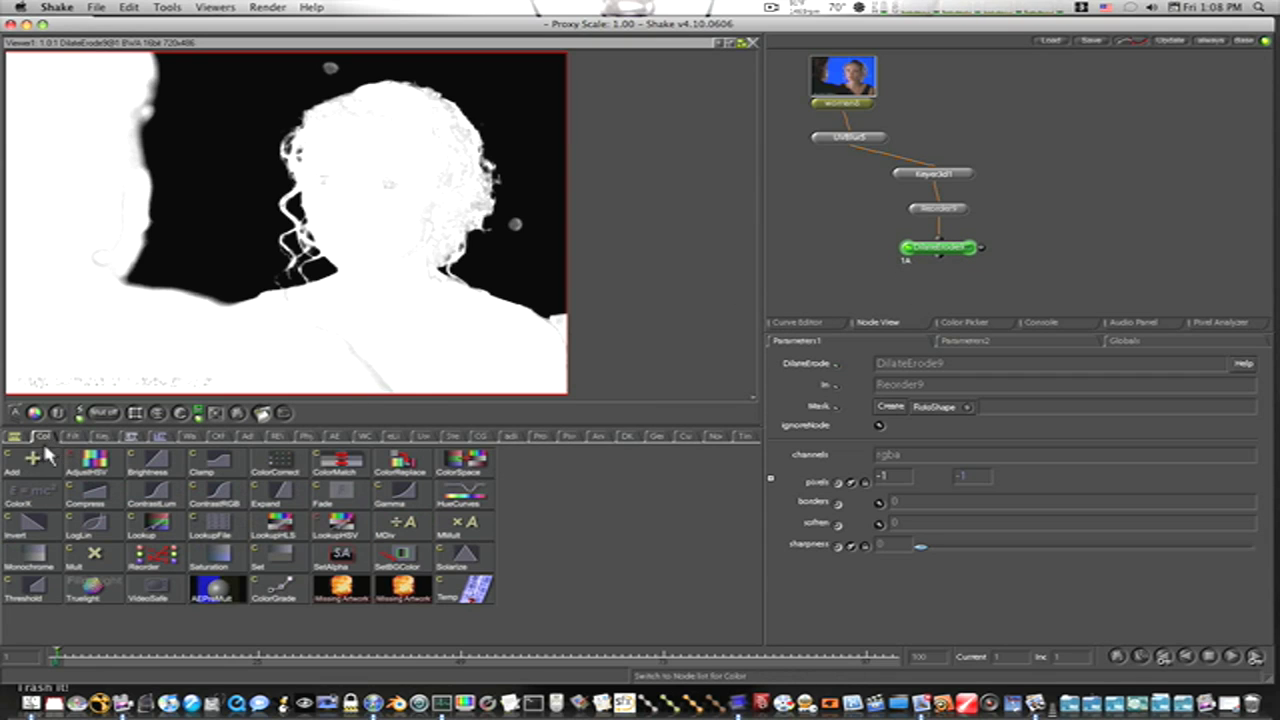
- Add Invert3 after DilateErode9, branch Keylight1 off UVBlur5, and feed Invert3 into Keylight1
left_click(31, 525)
left_click_drag(836, 262, 881, 187)
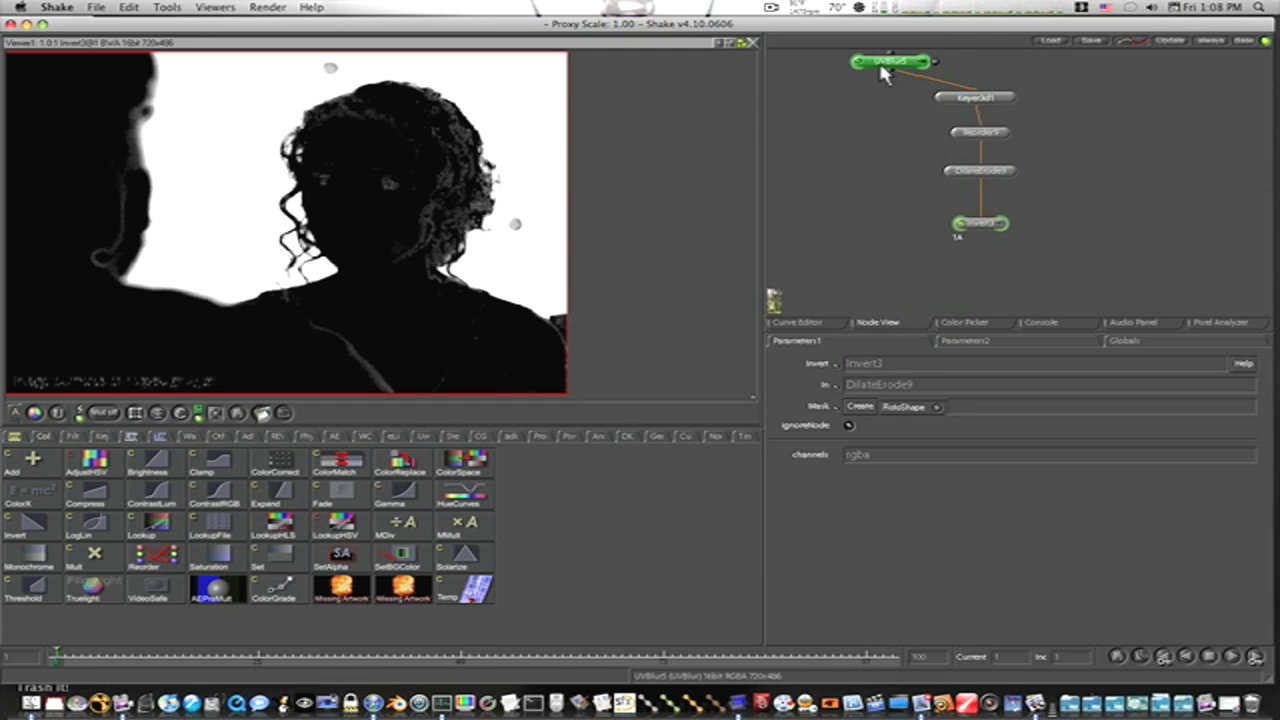
left_click(101, 436)
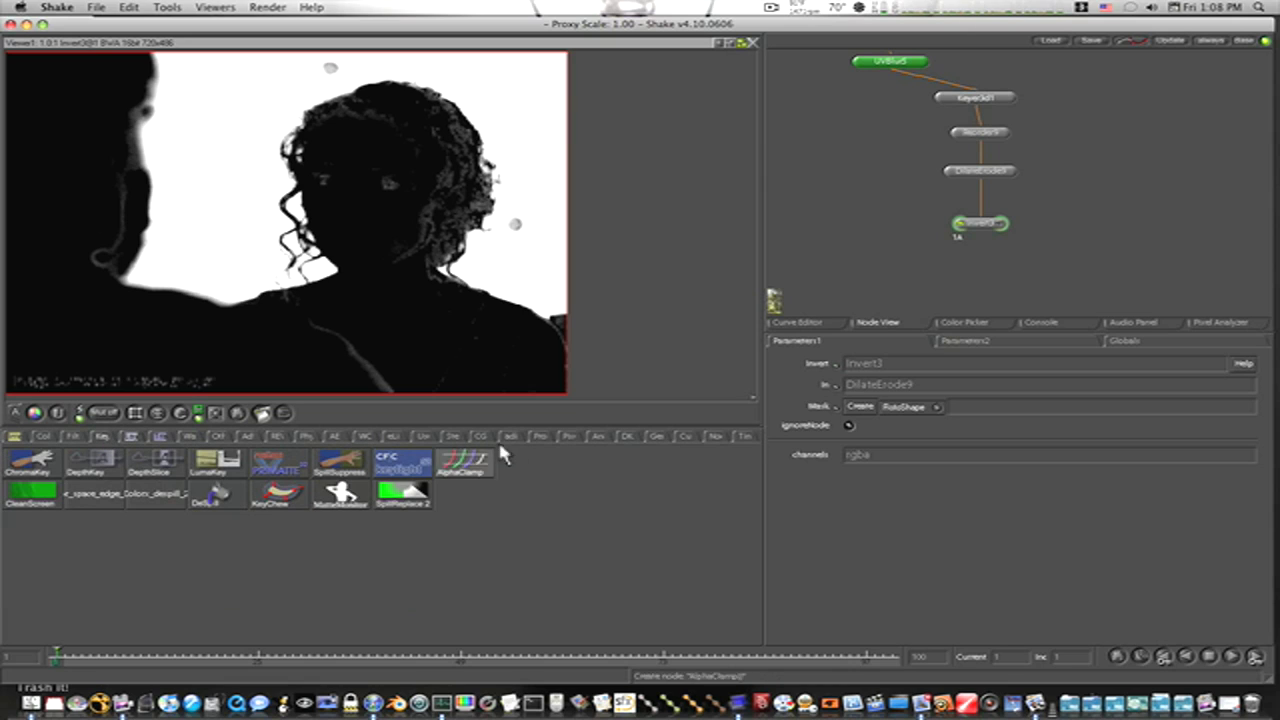
right_click(419, 470)
left_click(436, 486)
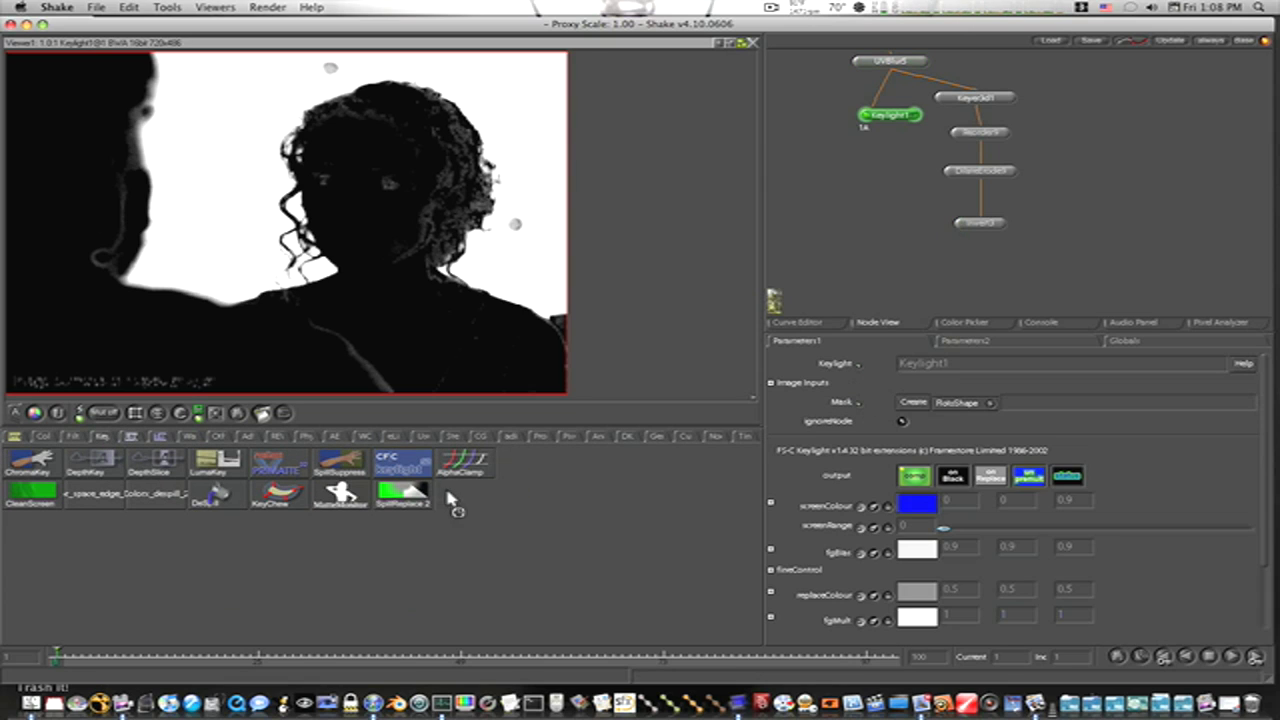
left_click_drag(892, 121, 945, 284)
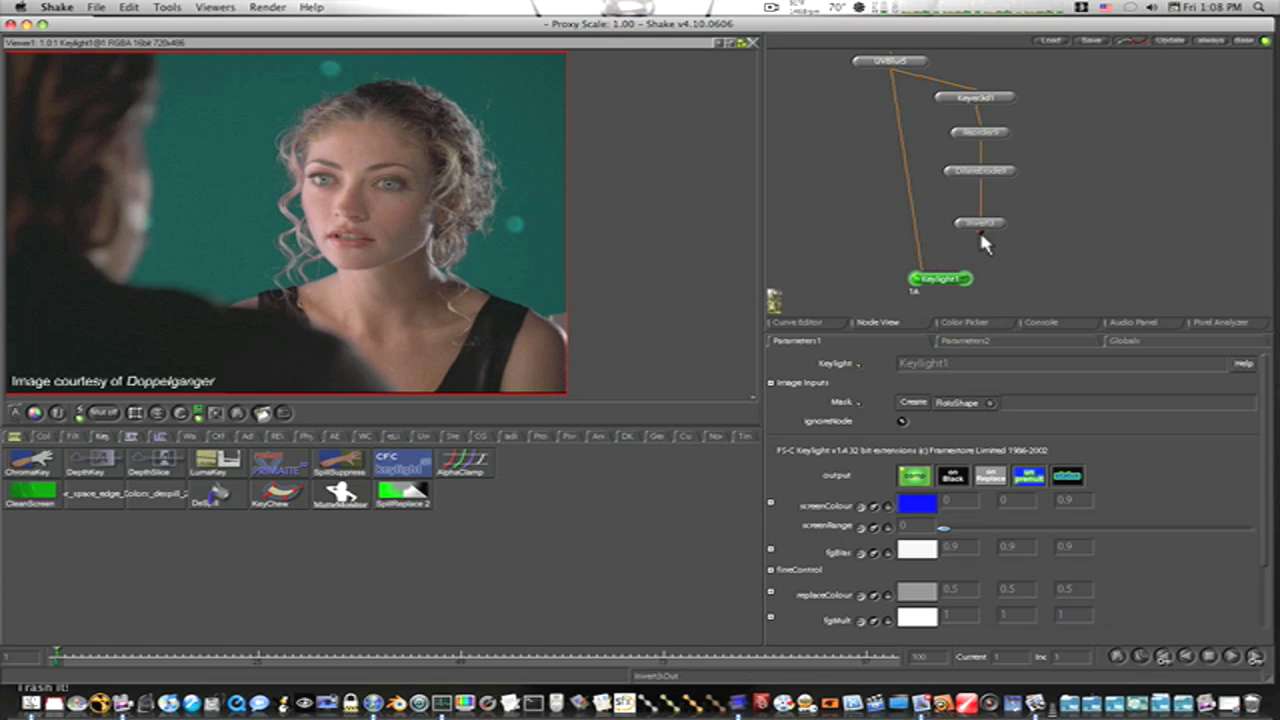
left_click_drag(979, 232, 960, 284)
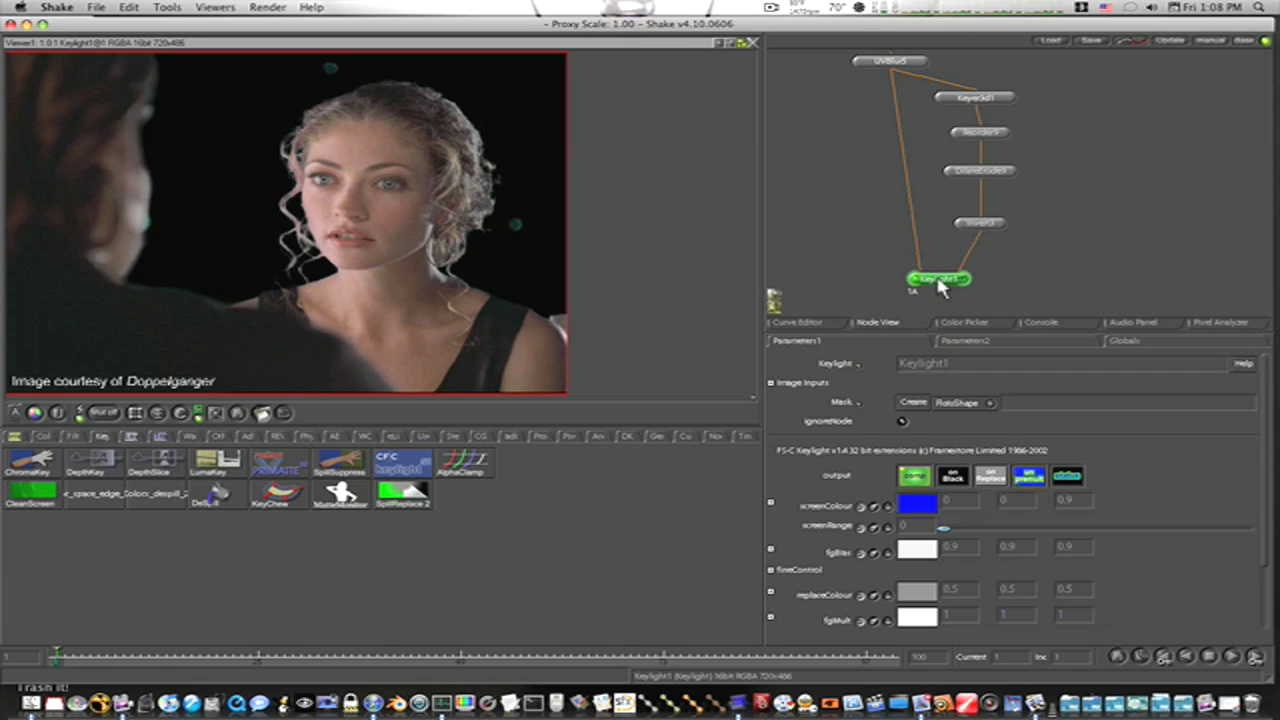
left_click_drag(942, 287, 972, 195)
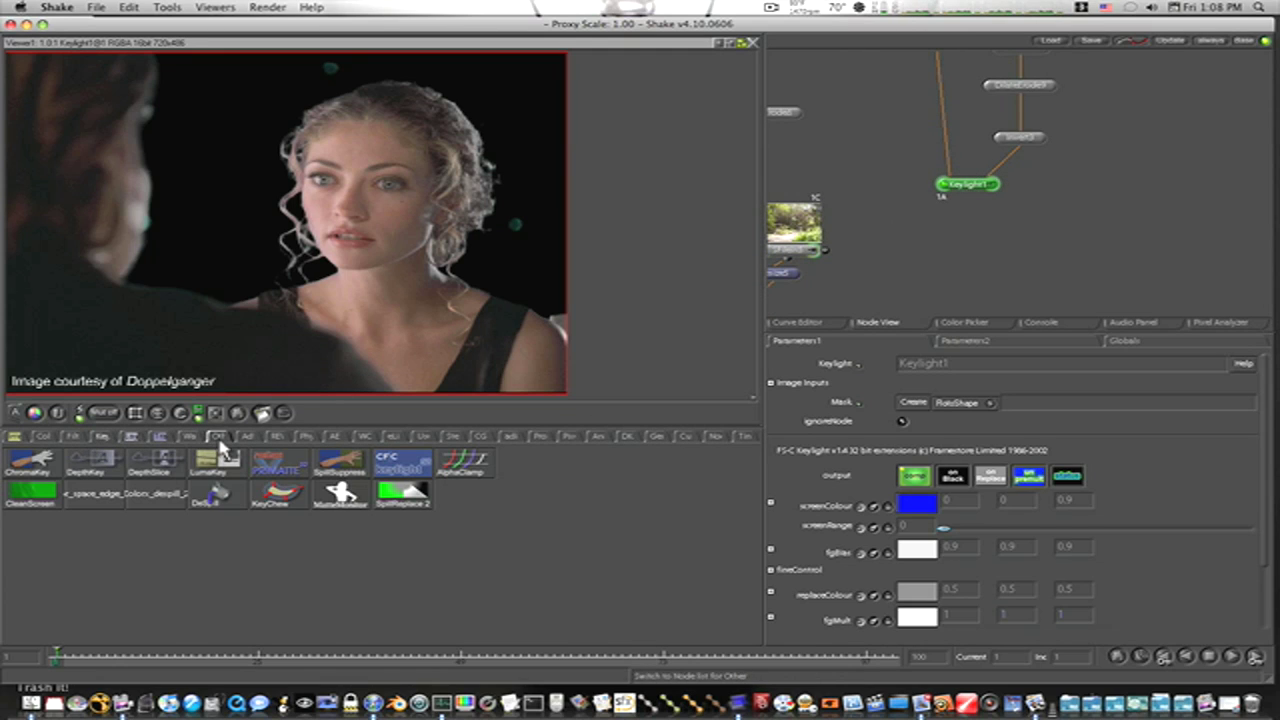
- Add an Over6 node under Keylight1 with the Resize5 forest plate as its background
left_click(132, 437)
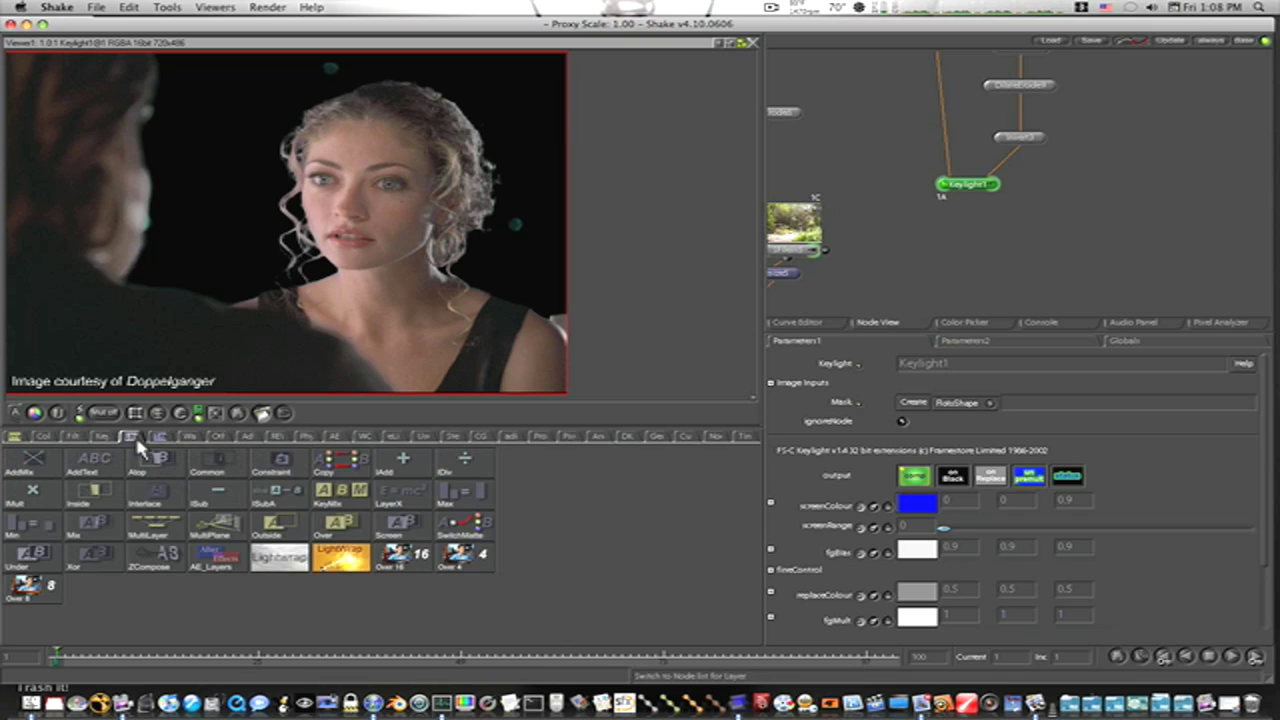
left_click(358, 538)
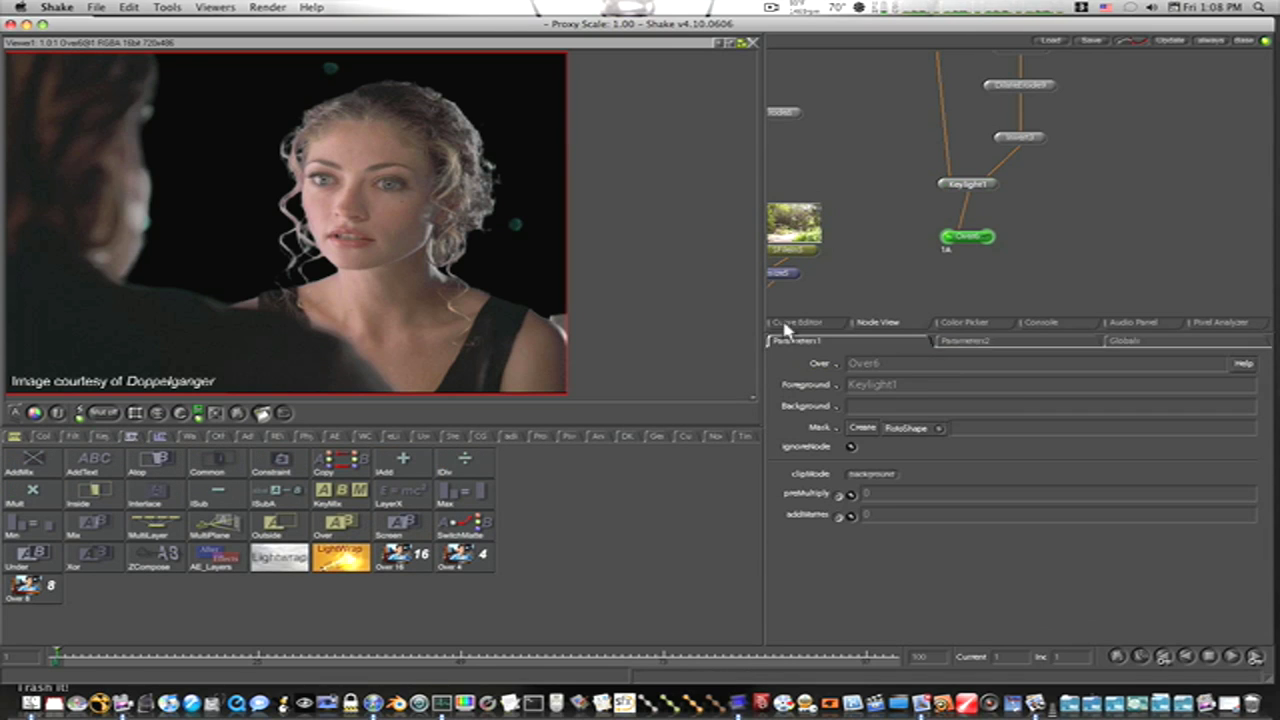
mouse_move(812, 303)
left_mouse_down()
mouse_move(920, 248)
mouse_move(978, 236)
mouse_move(1046, 286)
left_mouse_up()
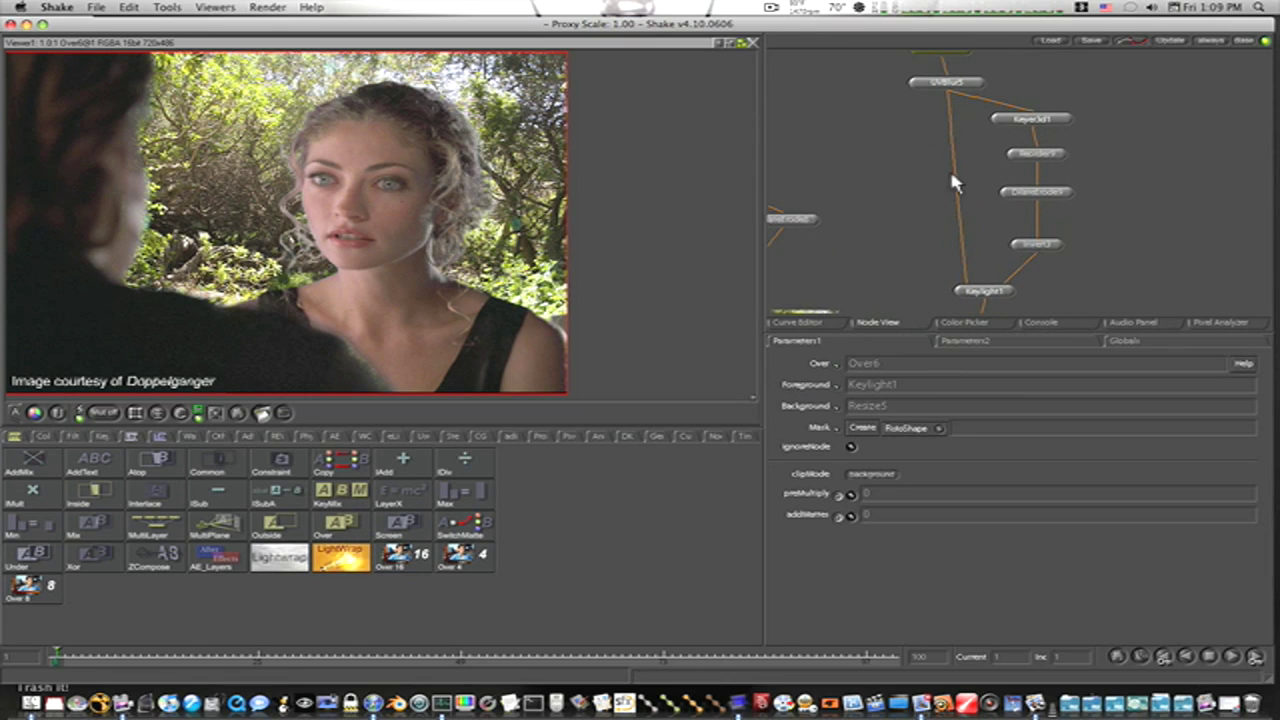
- Insert a Bytes6 node set to float between the woman8 plate and the blur
left_click_drag(949, 167, 920, 251)
left_click_drag(940, 148, 940, 133)
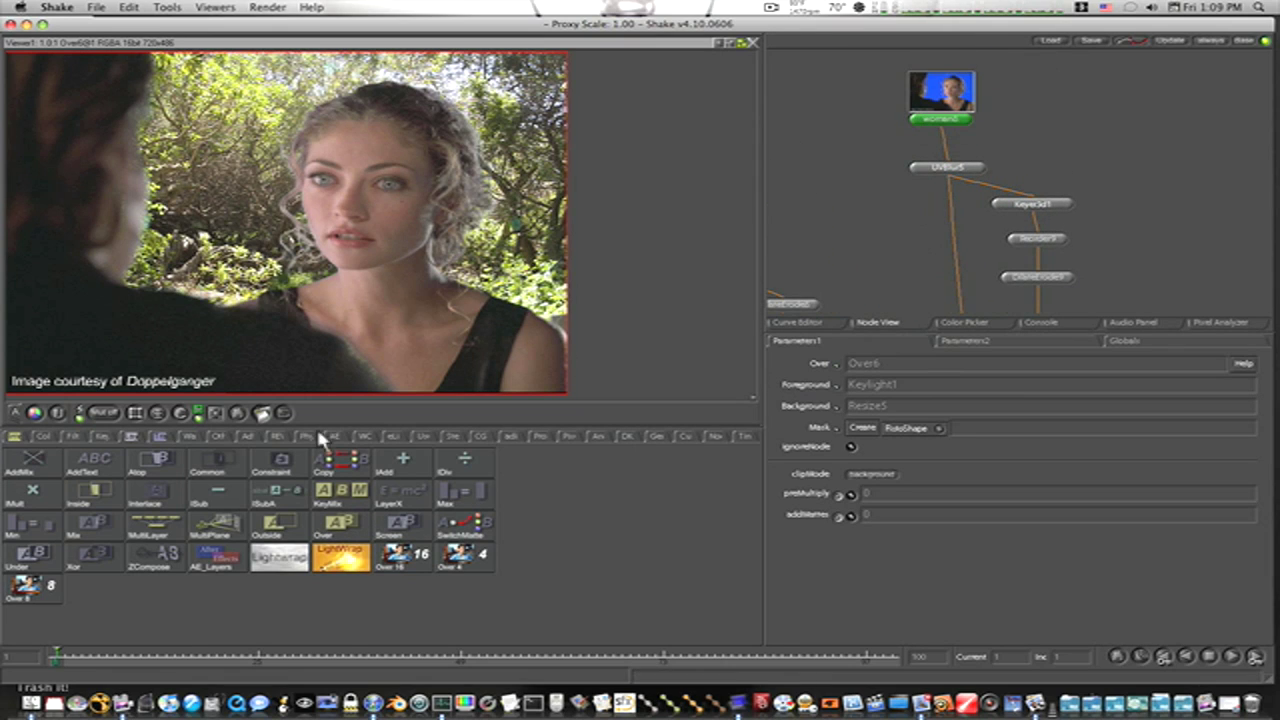
left_click(216, 437)
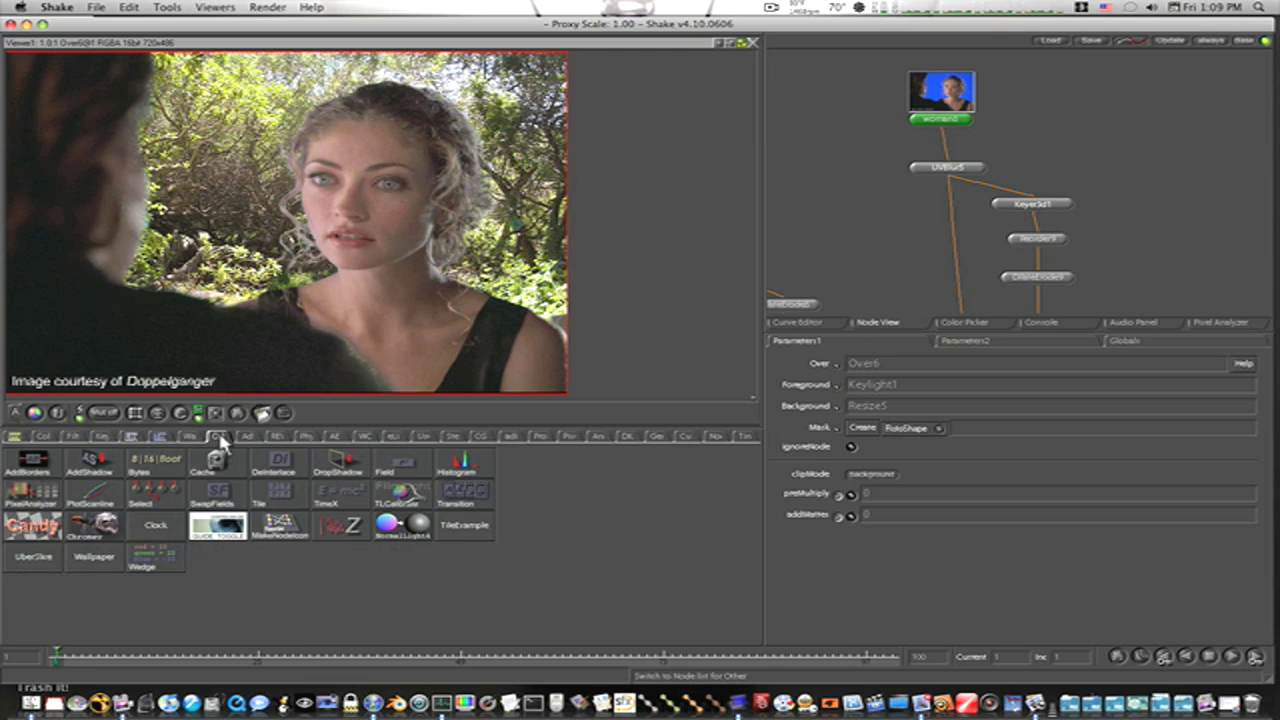
left_click(159, 465)
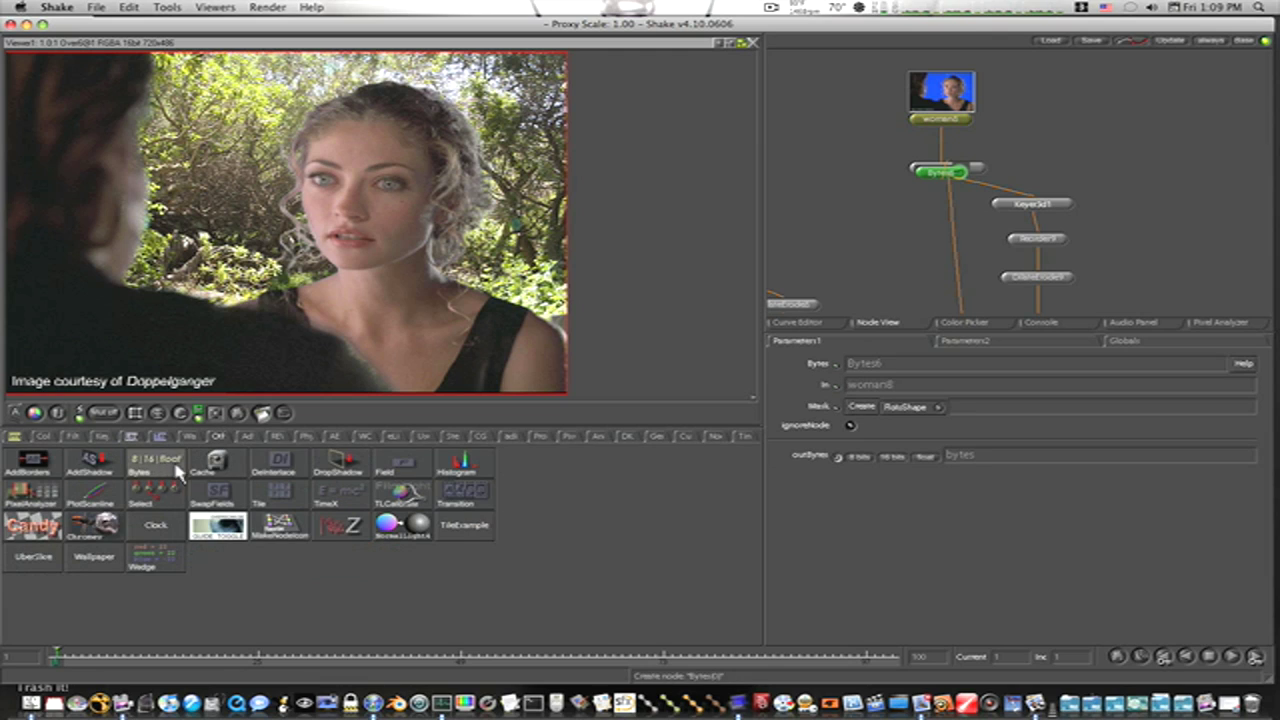
left_click(927, 458)
mouse_move(940, 172)
left_mouse_down()
mouse_move(940, 148)
mouse_move(934, 174)
left_mouse_up()
- View the Keyer3d1, Reorder9, Keylight1 and Over6 outputs in turn
left_click(998, 204)
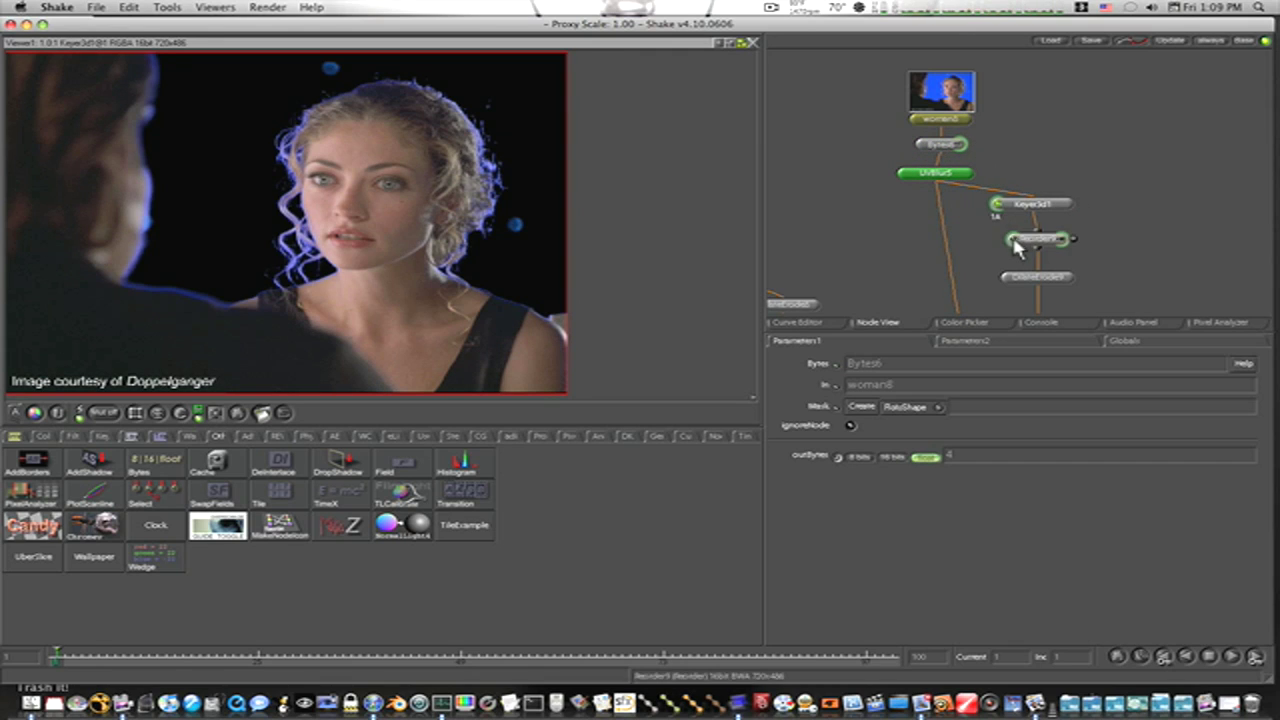
left_click(1012, 238)
left_click_drag(1077, 286, 1123, 149)
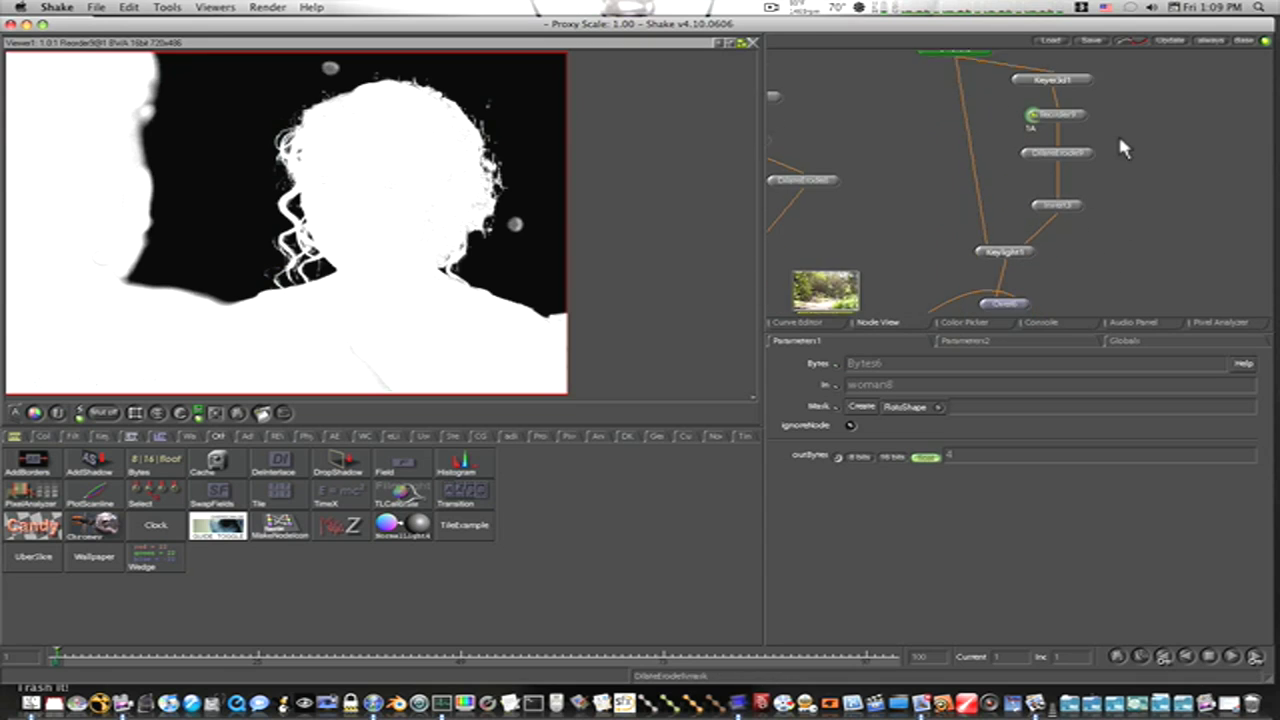
left_click(979, 248)
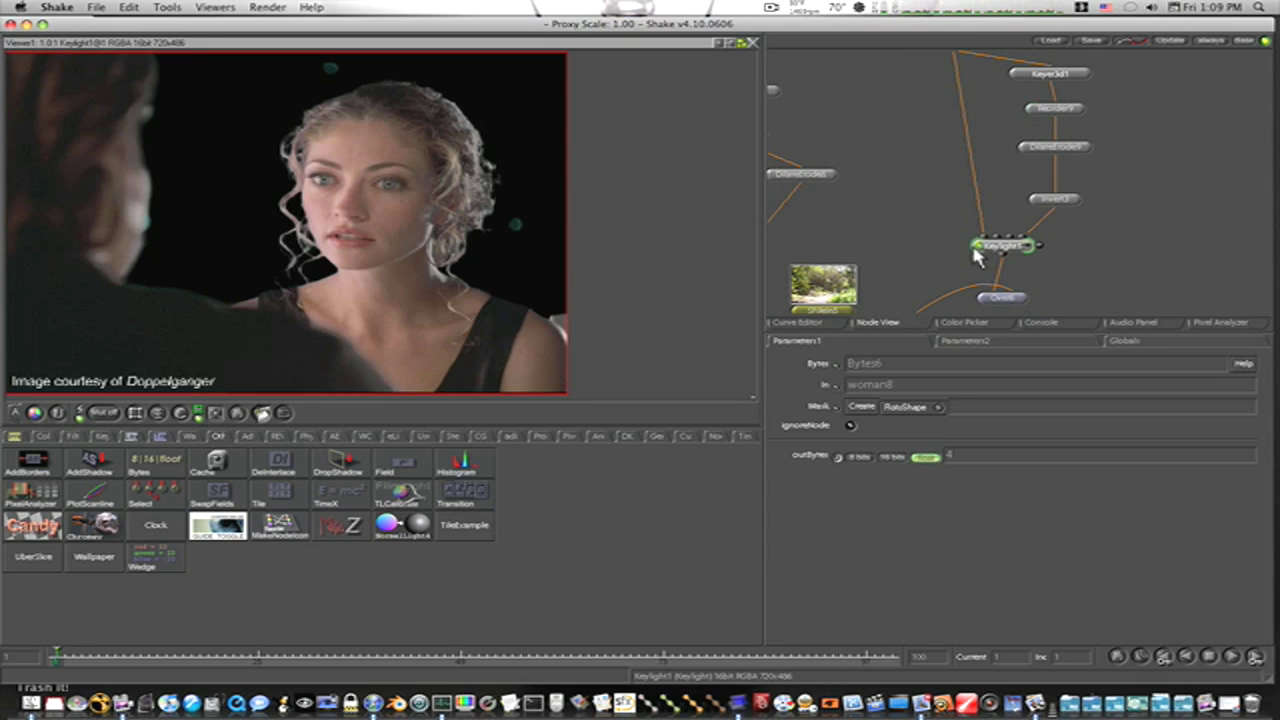
left_click(987, 300)
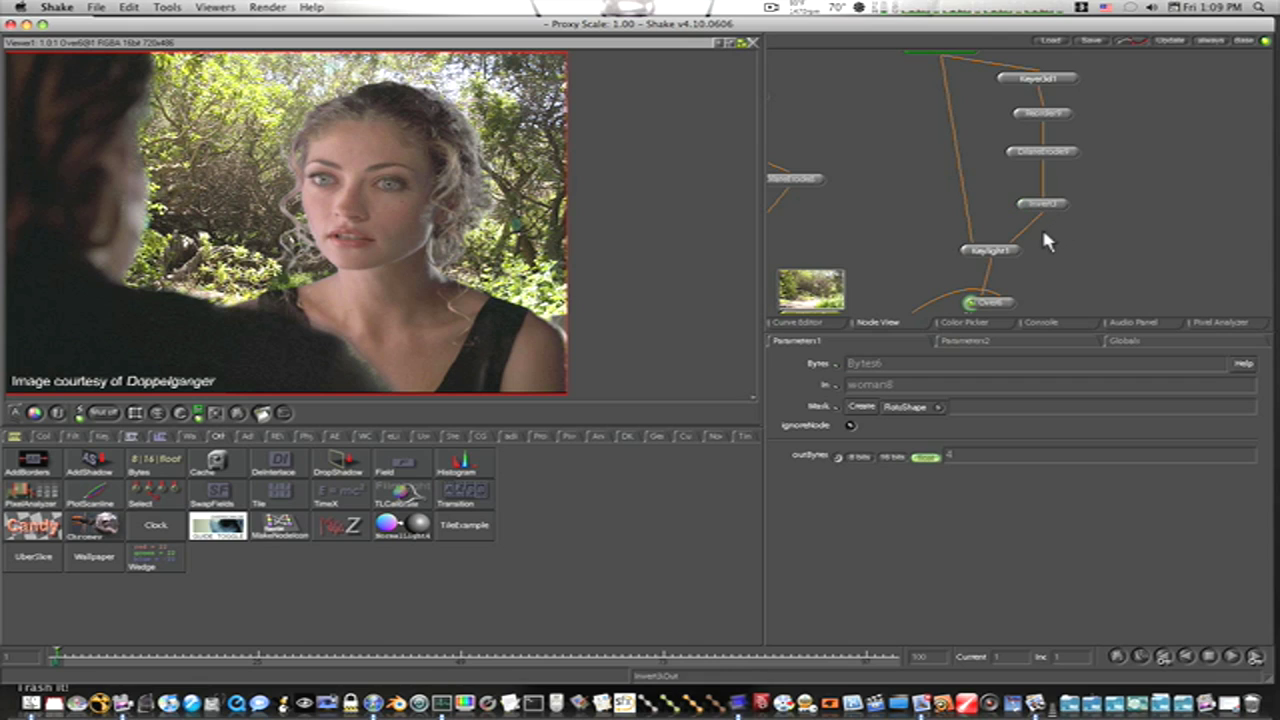
- Set Keylight1's screenRange to 0.0848
left_click(1020, 258)
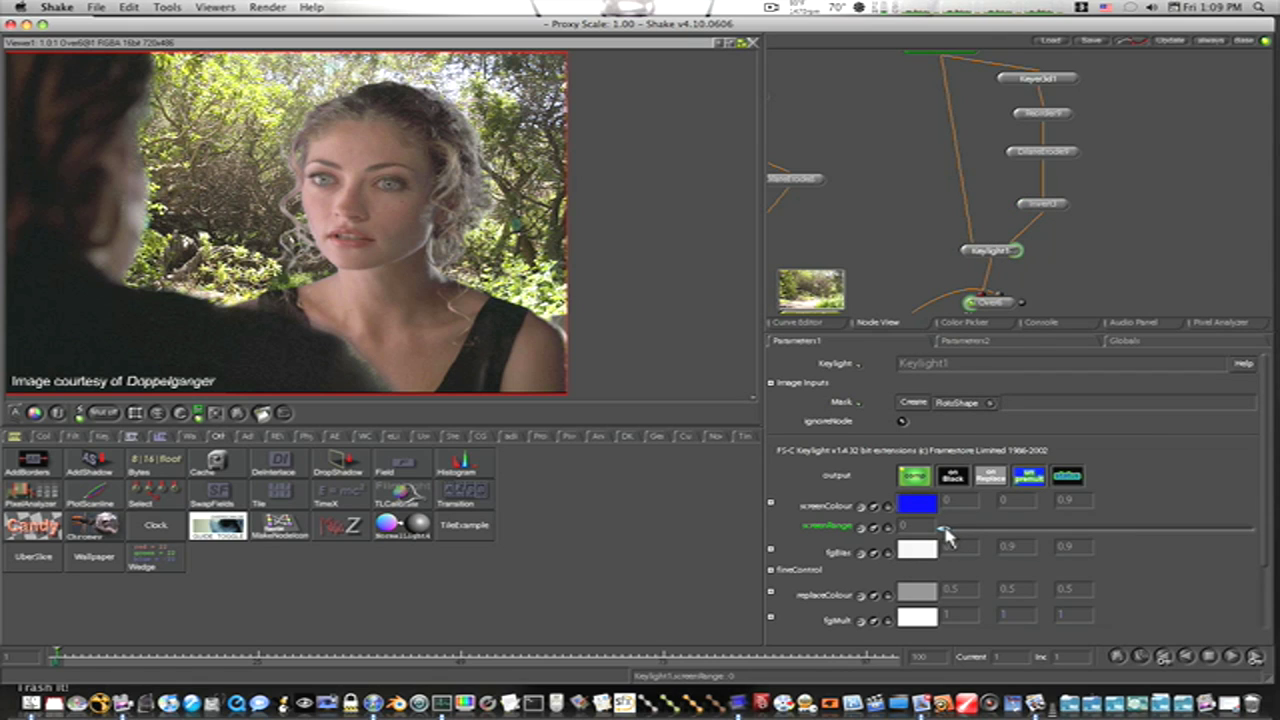
left_click_drag(945, 533, 1040, 530)
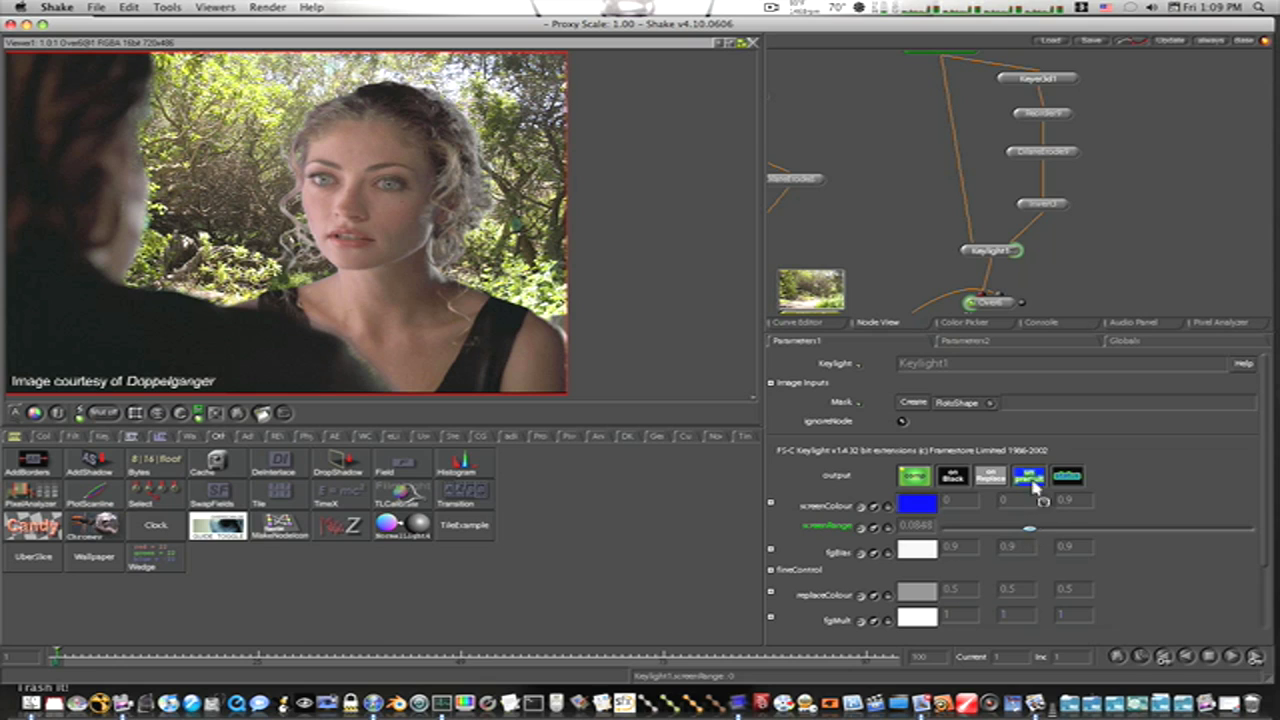
left_click_drag(1098, 247, 1023, 277)
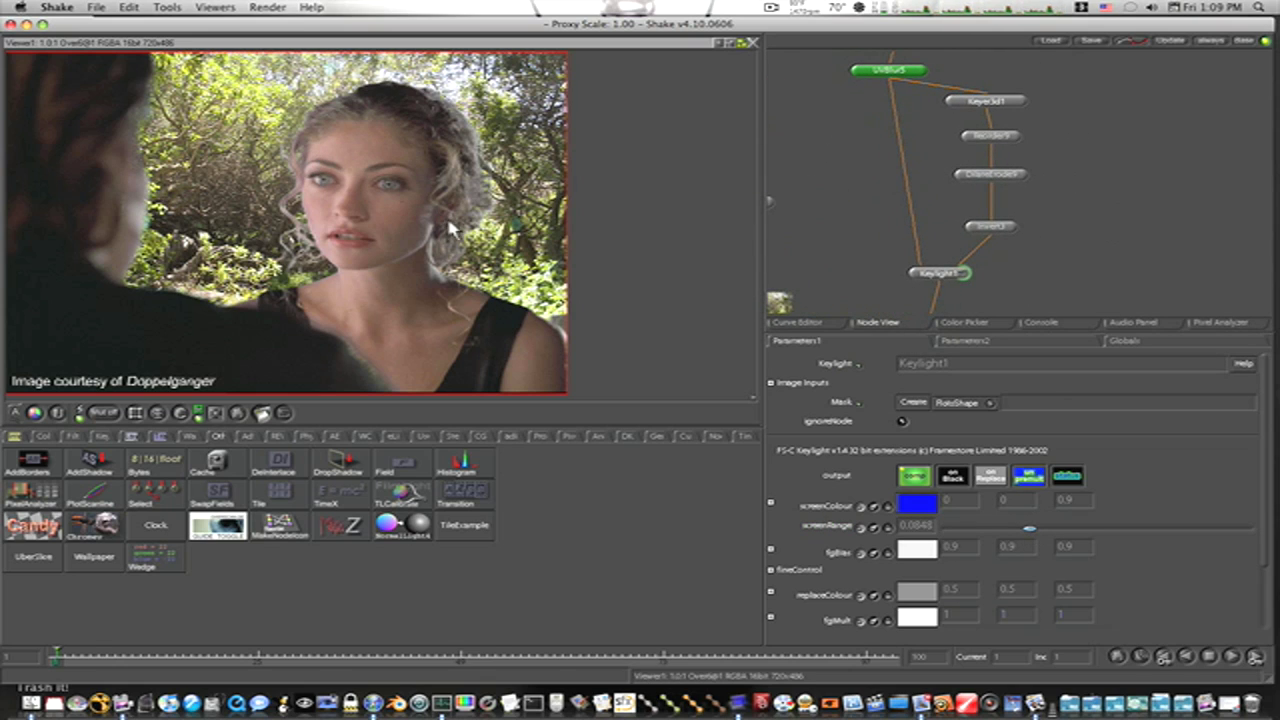
left_click_drag(894, 129, 914, 209)
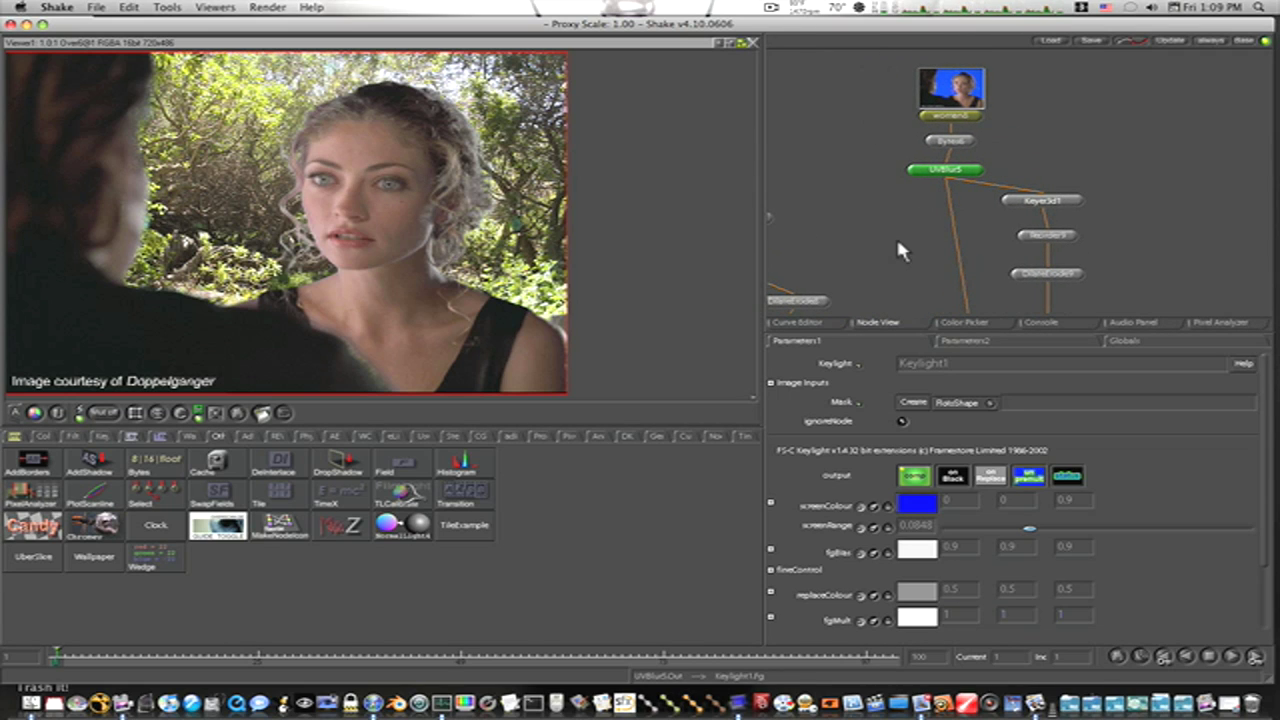
left_click_drag(841, 198, 794, 116)
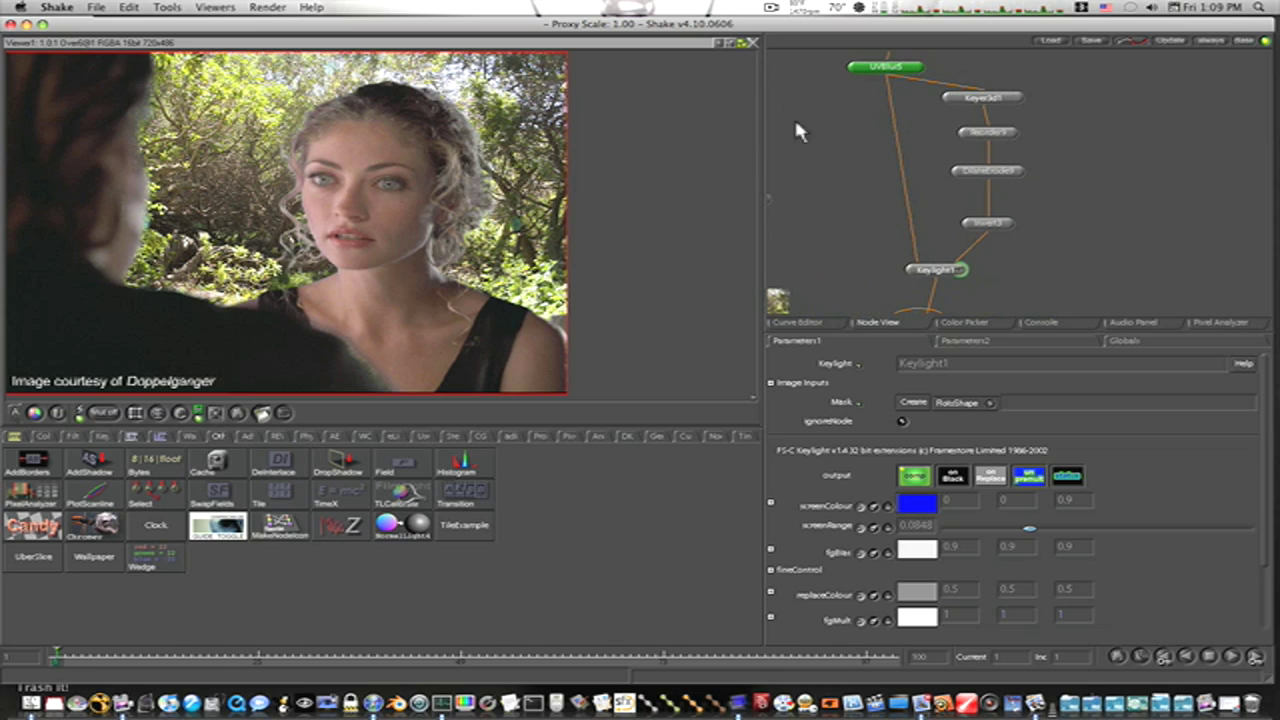
- Replace Invert3's garbage-matte link with a connection to Keylight1's mask input
left_click(974, 249)
key("Delete")
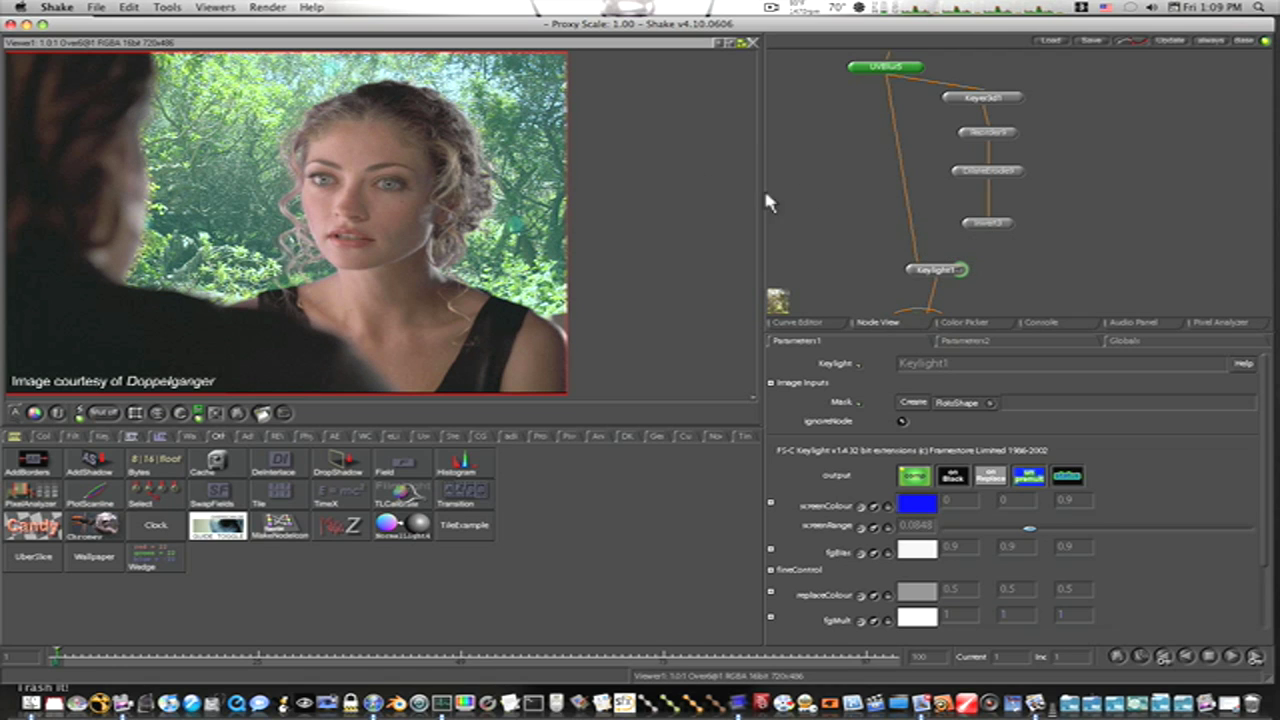
left_click_drag(820, 226, 806, 123)
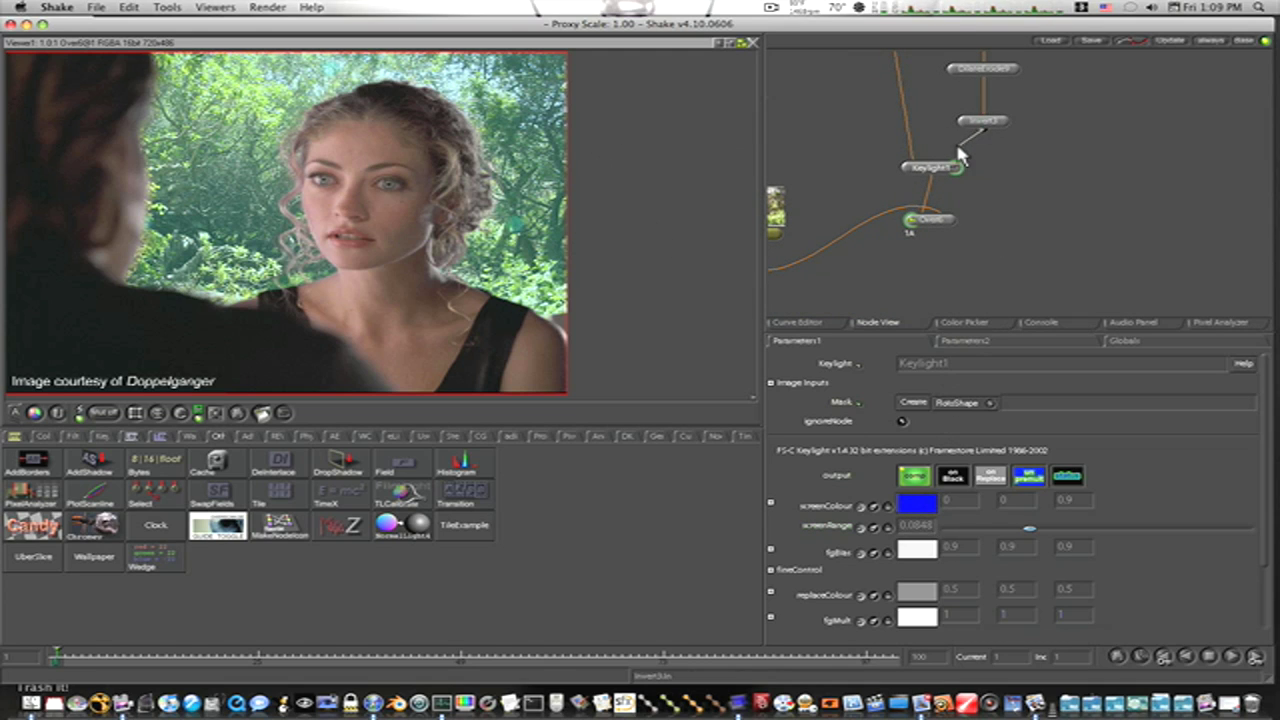
left_click_drag(980, 133, 953, 167)
left_click_drag(957, 168, 961, 166)
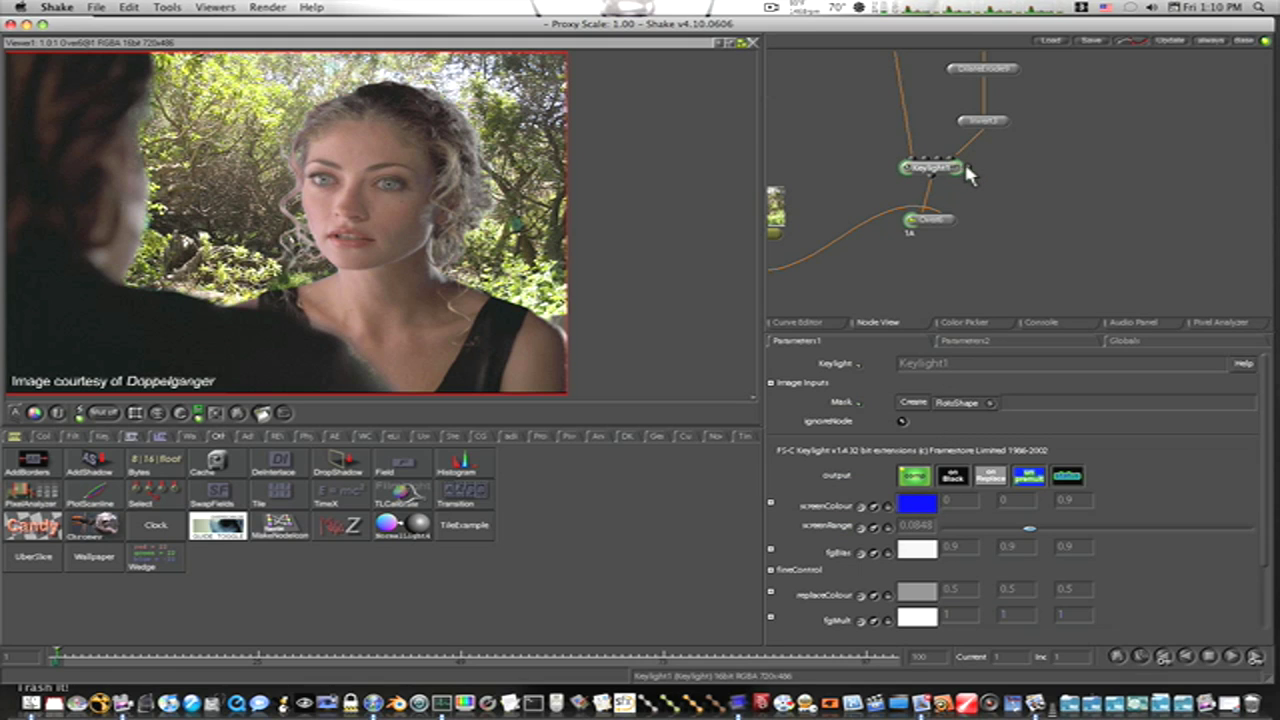
left_click_drag(1028, 96, 963, 277)
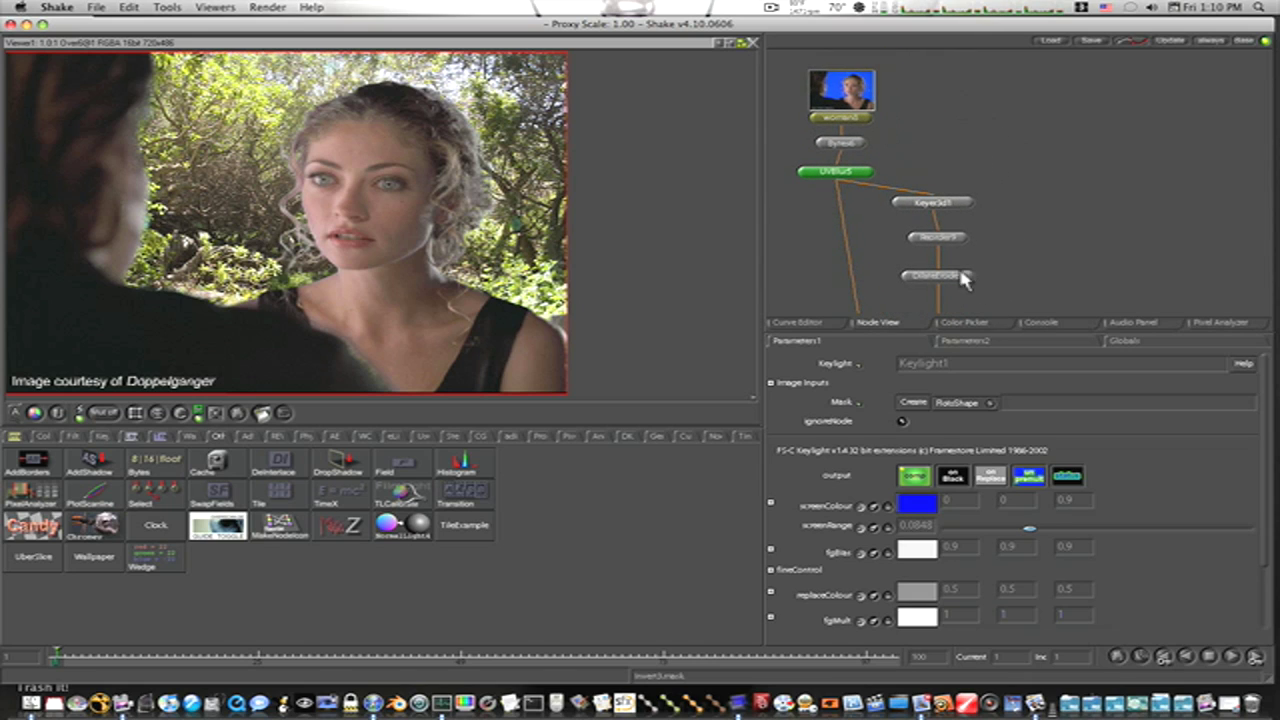
left_click_drag(789, 85, 832, 205)
mouse_move(855, 152)
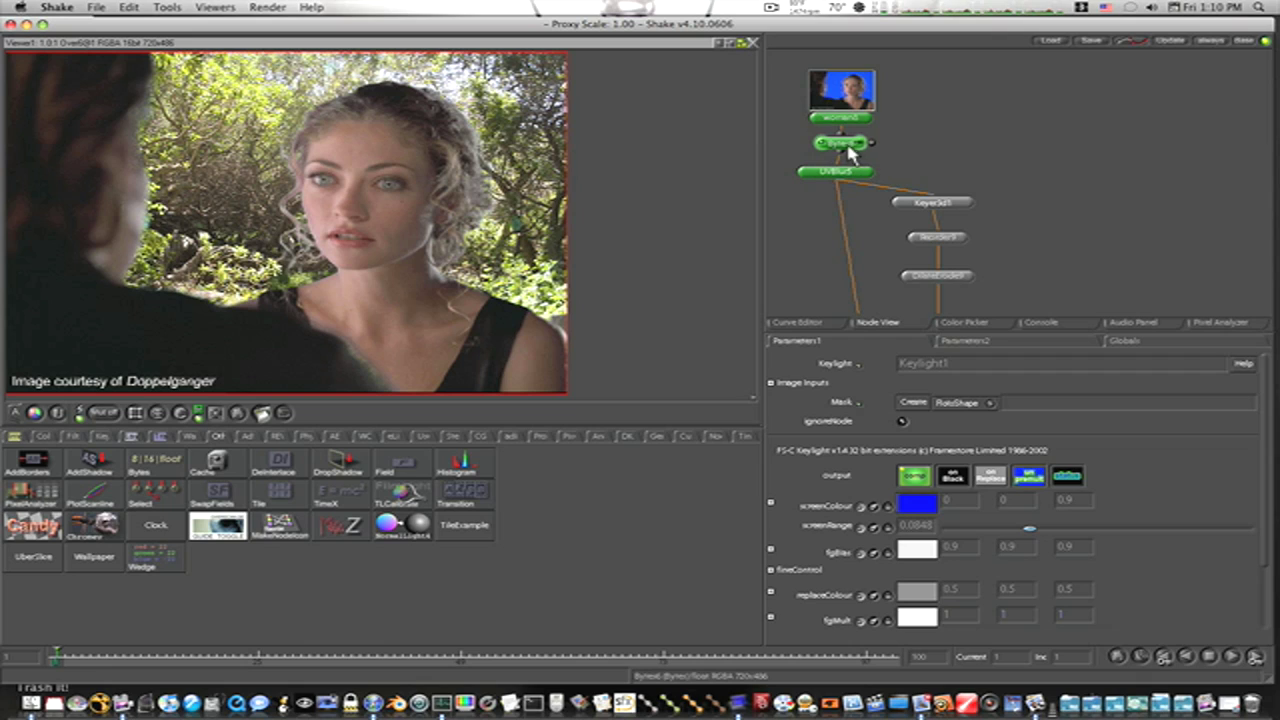
key("Delete")
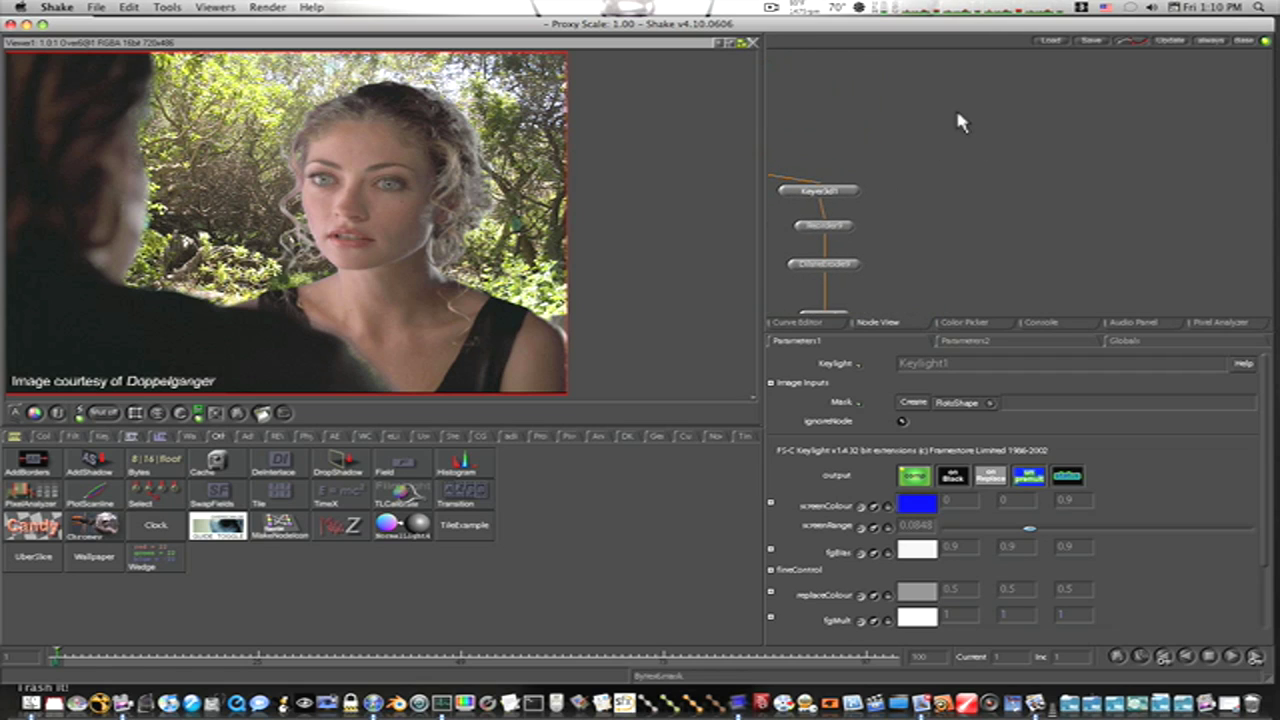
key("super+v")
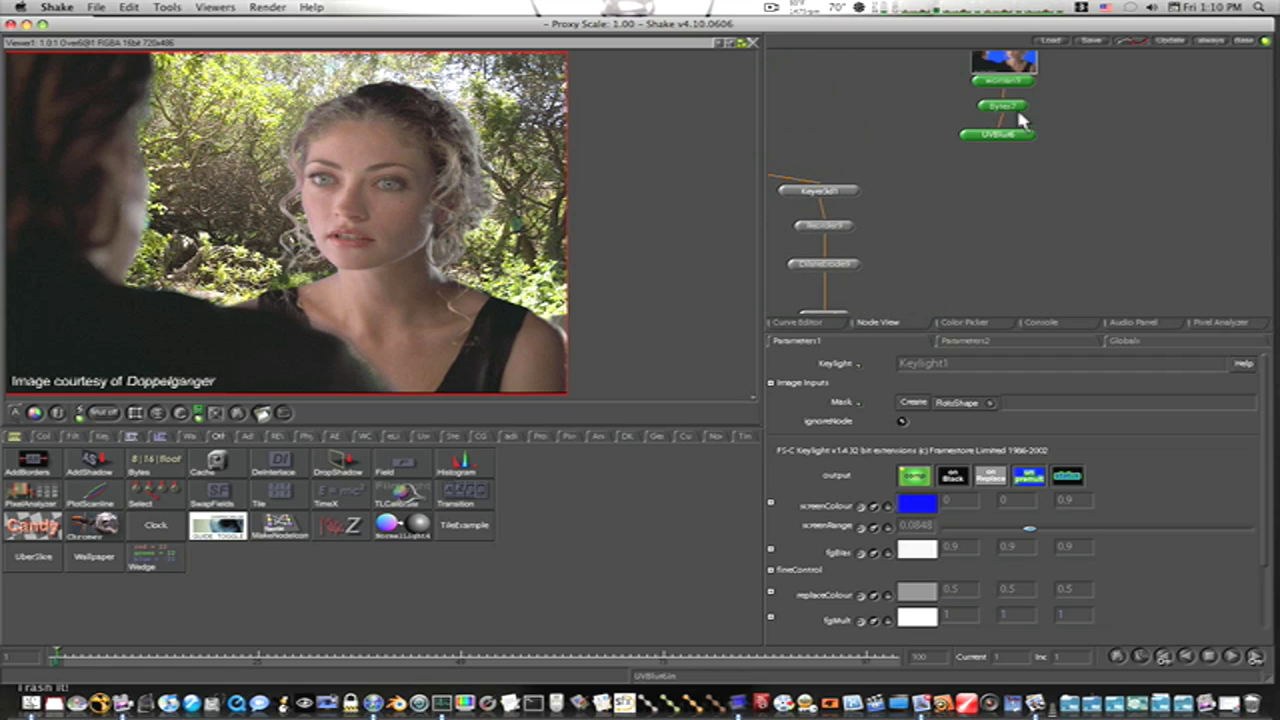
left_click(963, 135)
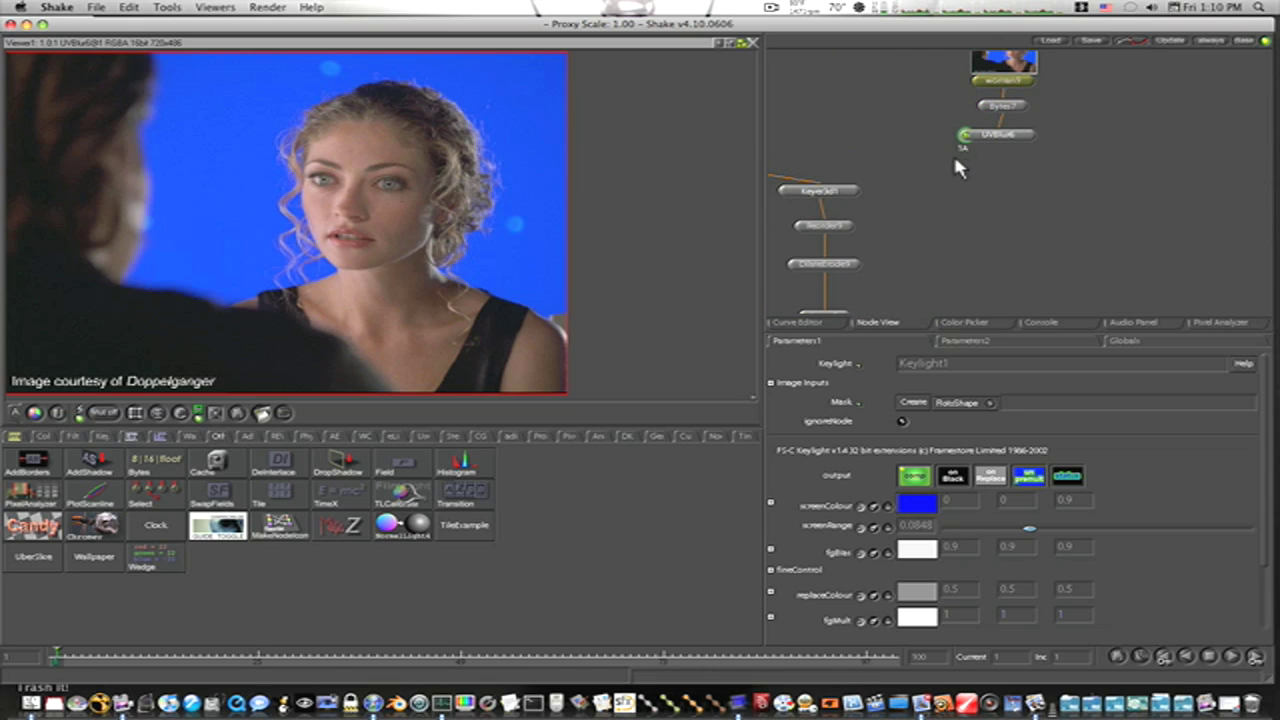
left_click_drag(995, 140, 1003, 144)
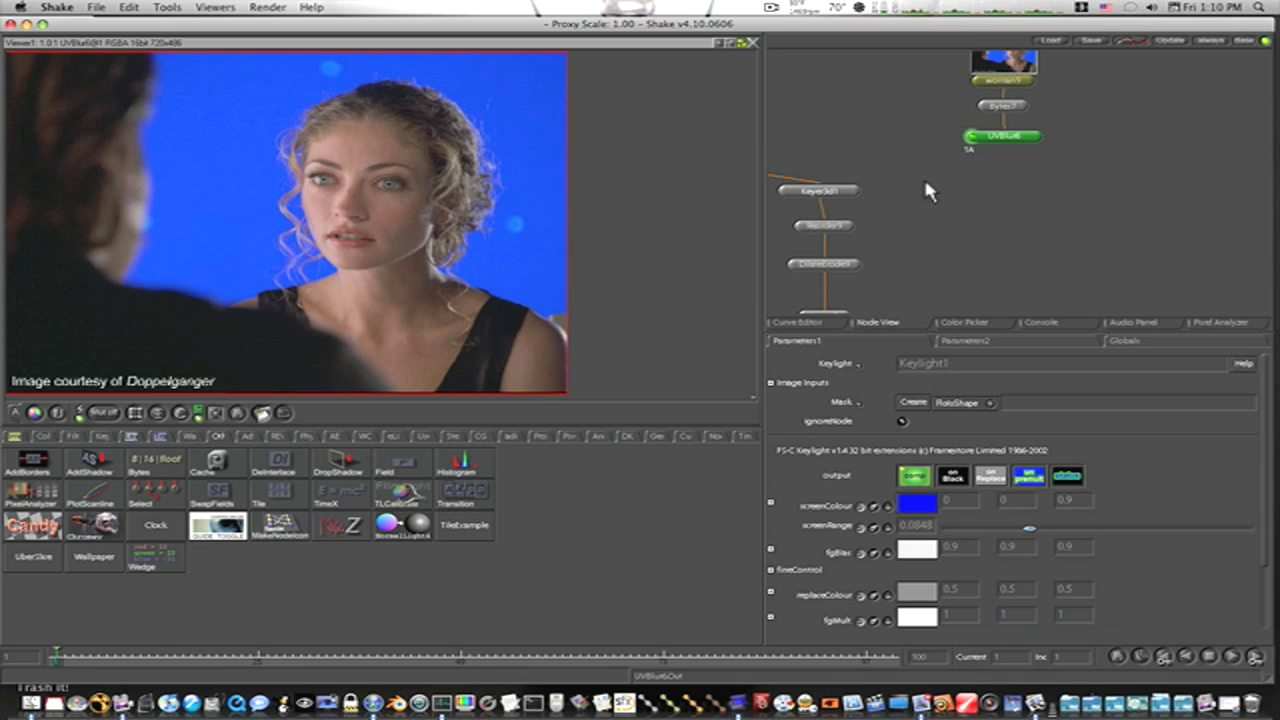
- Insert a Keylight9 node under UVBlur6 from the Key tab
left_click_drag(1006, 143, 1009, 143)
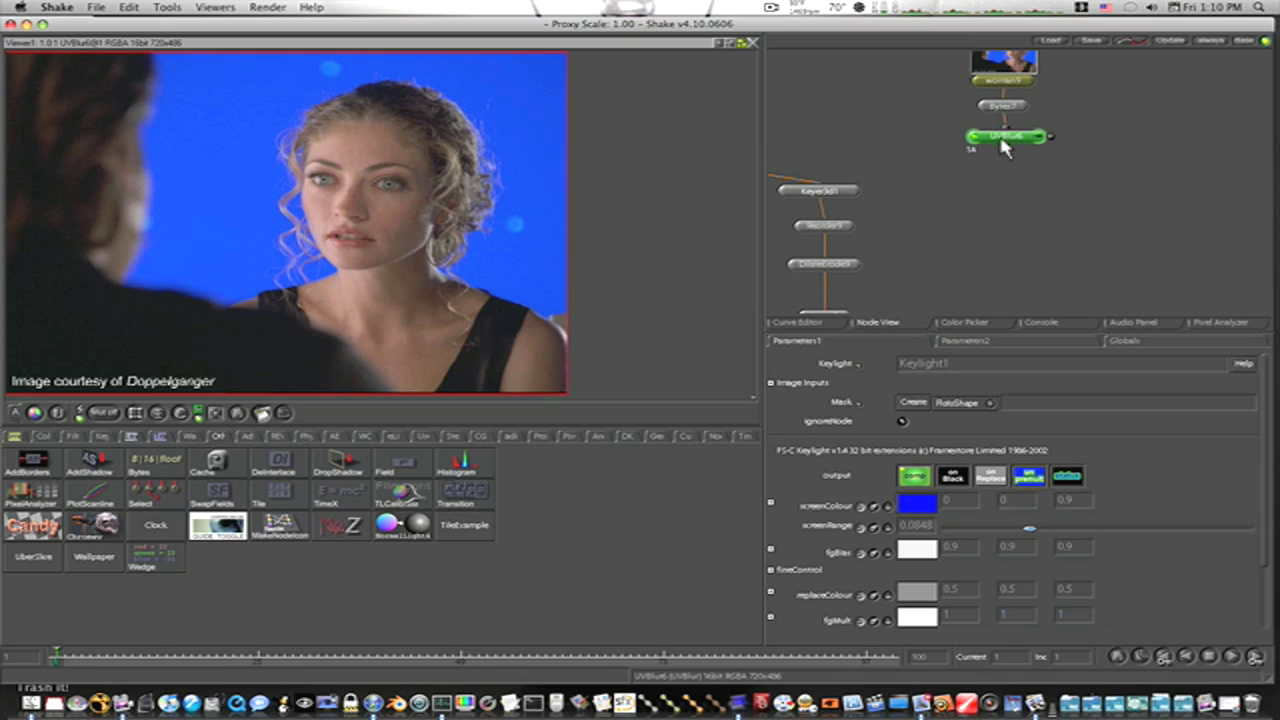
left_click(101, 436)
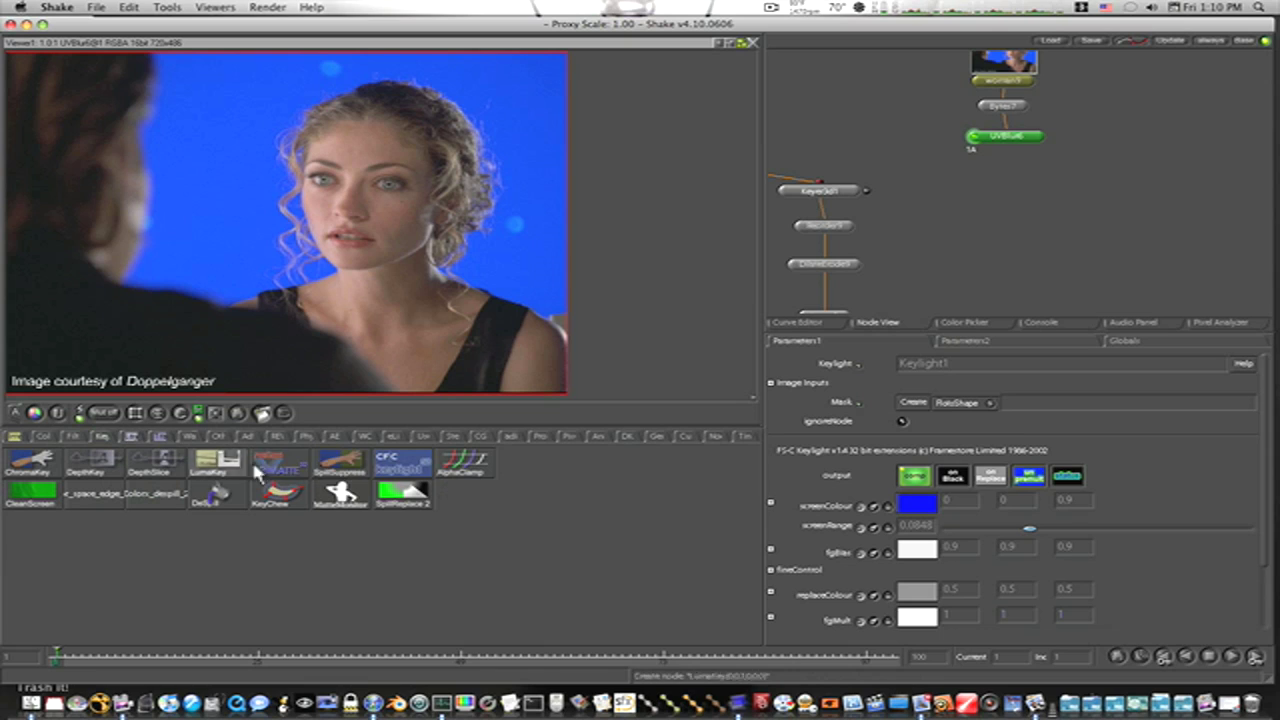
right_click(400, 472)
left_click(415, 467)
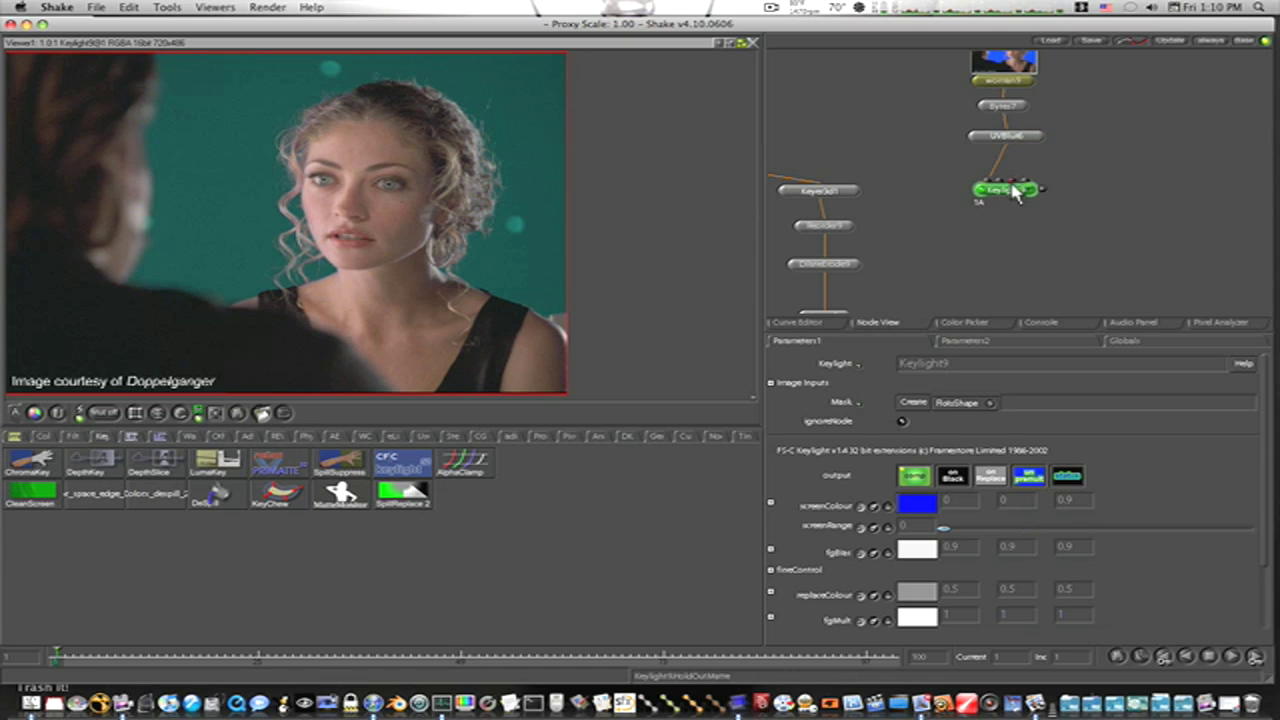
left_click_drag(1012, 192, 980, 192)
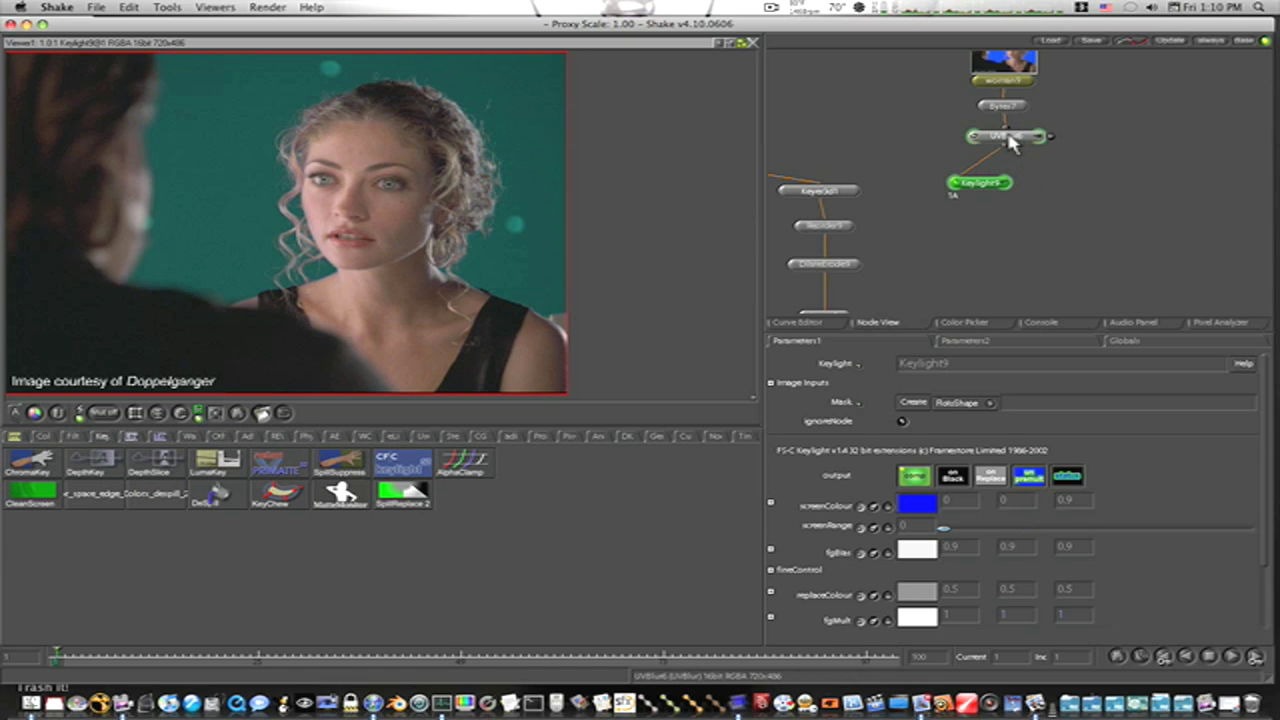
- Branch a Keyer3d2 node from UVBlur6 and place it beside Keylight9
left_click(1008, 140)
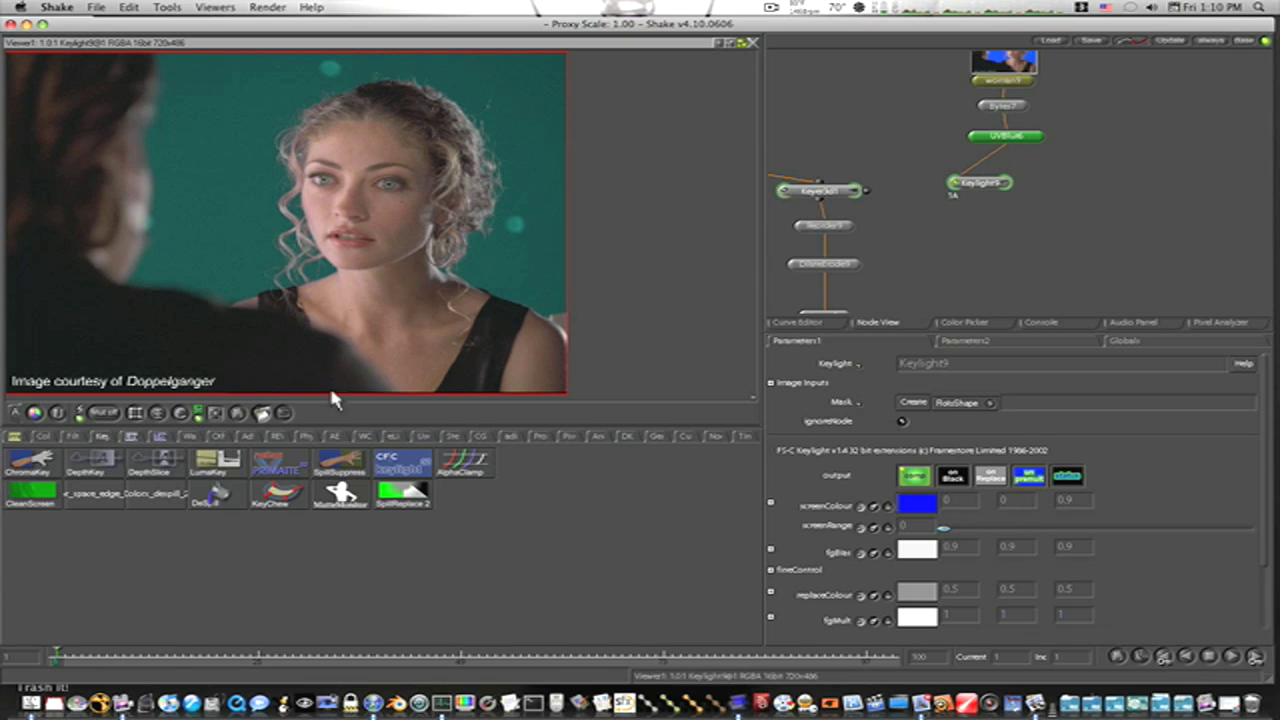
right_click(410, 467)
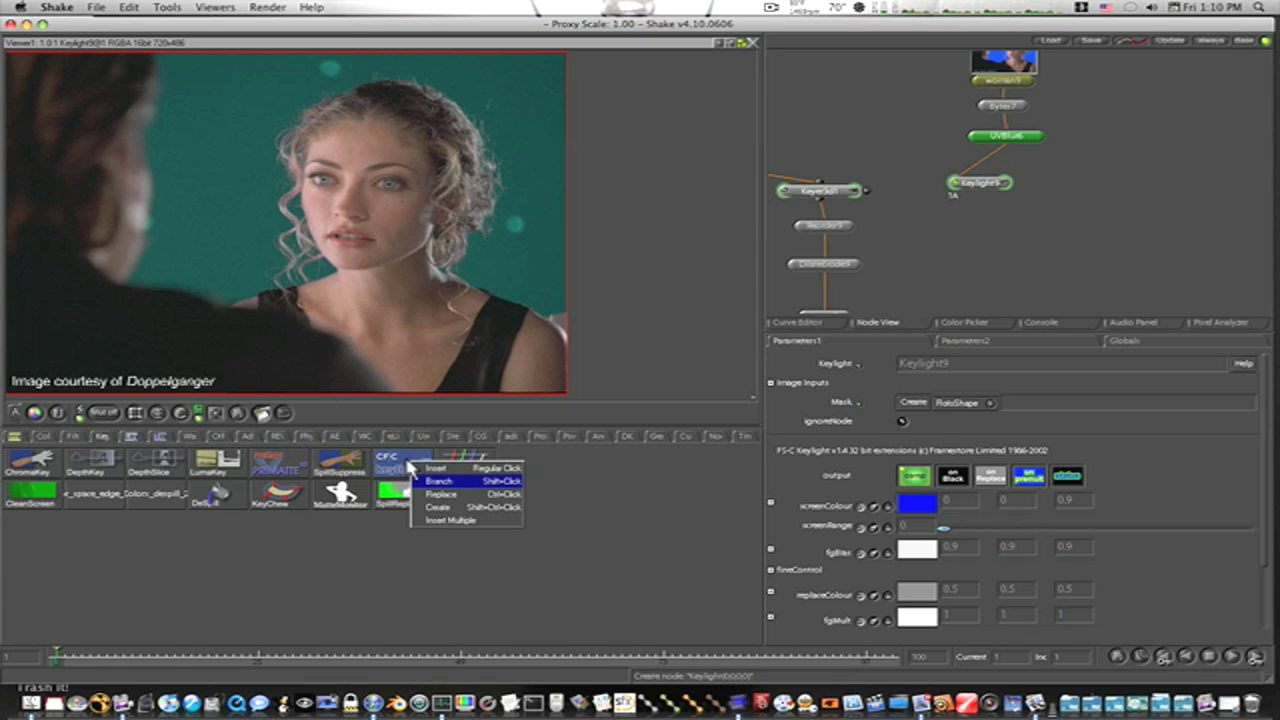
left_click(474, 565)
left_click(306, 436)
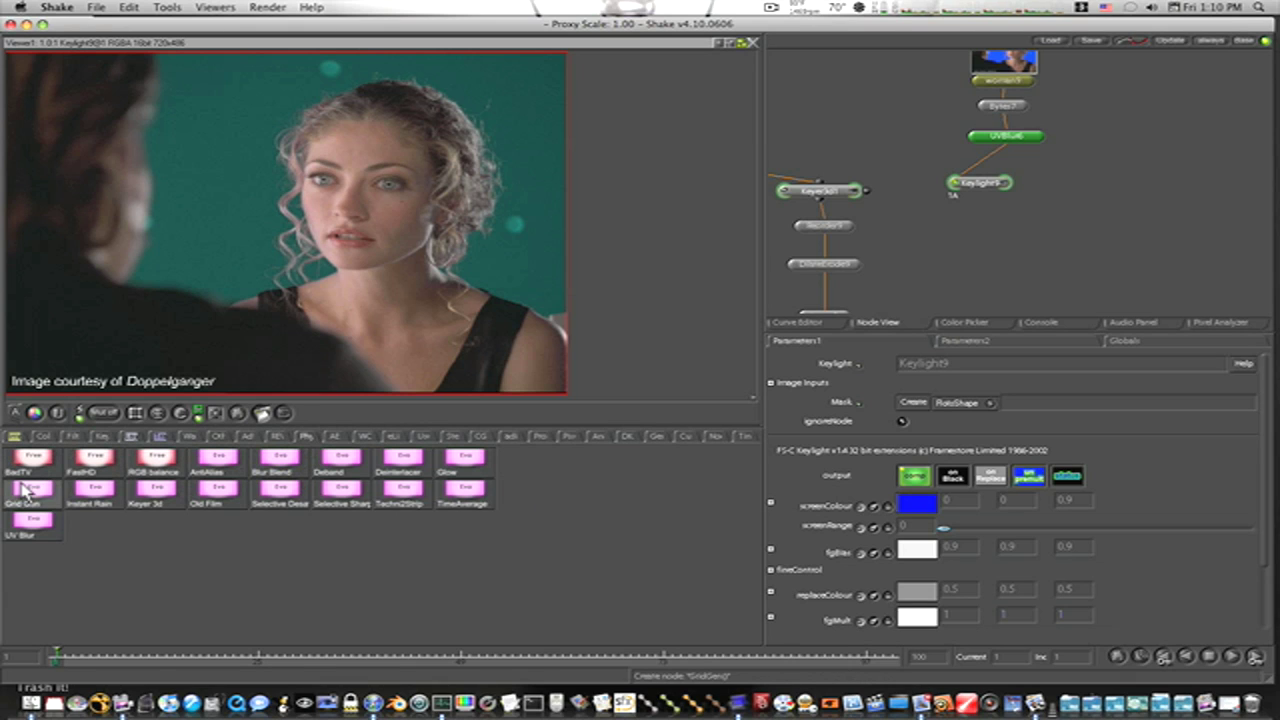
right_click(152, 490)
left_click(172, 516)
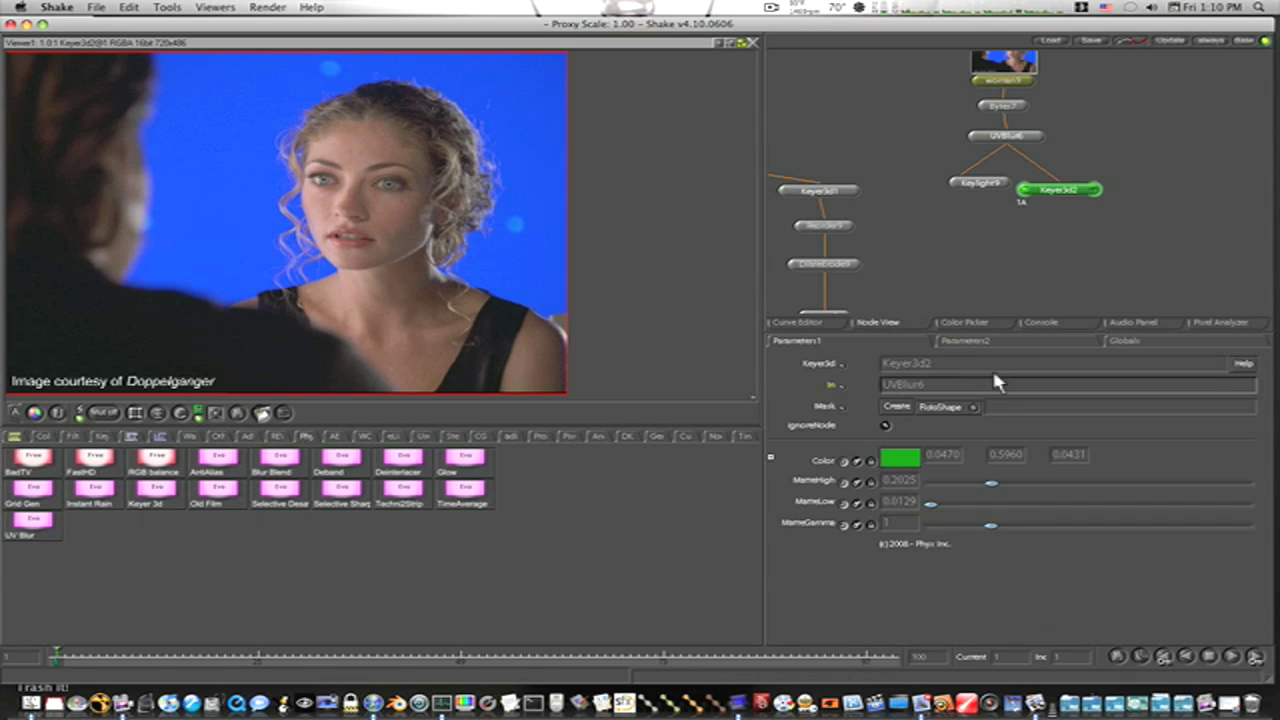
left_click_drag(1055, 195, 1063, 185)
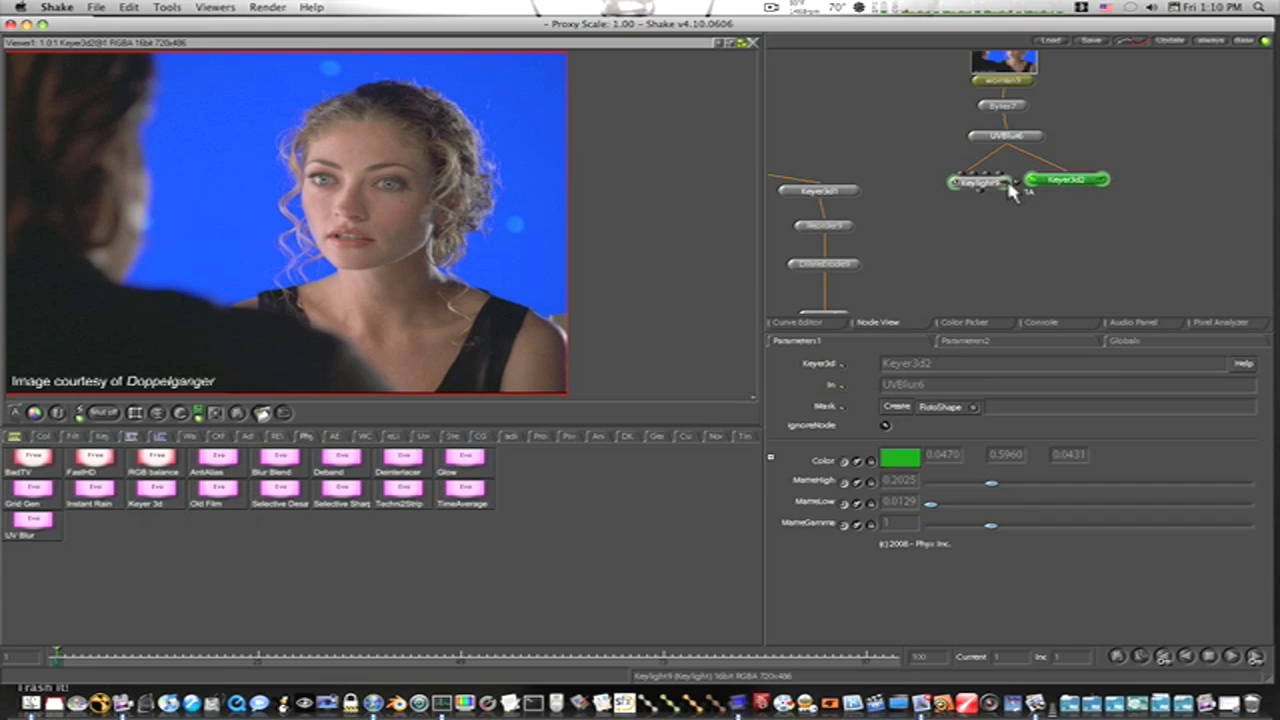
left_click_drag(978, 190, 970, 192)
- Sample the blue screen into Keylight9's screenColour
left_click(982, 183)
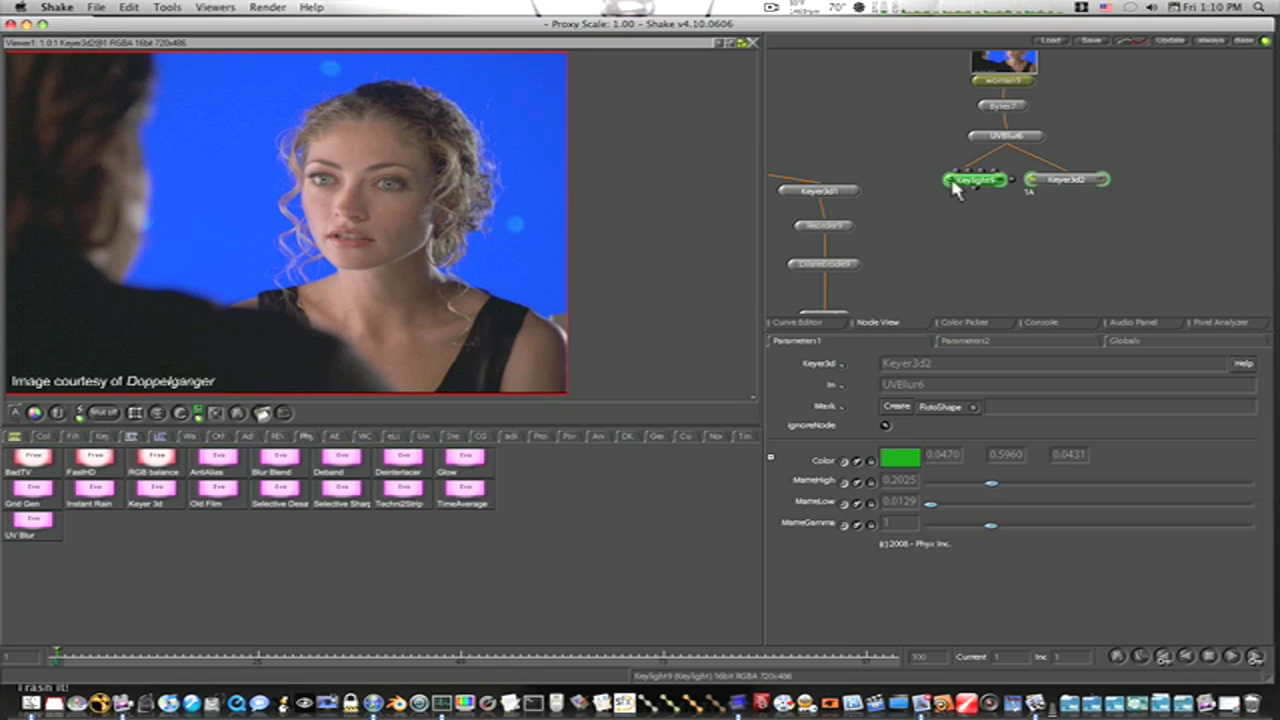
left_click(1005, 187)
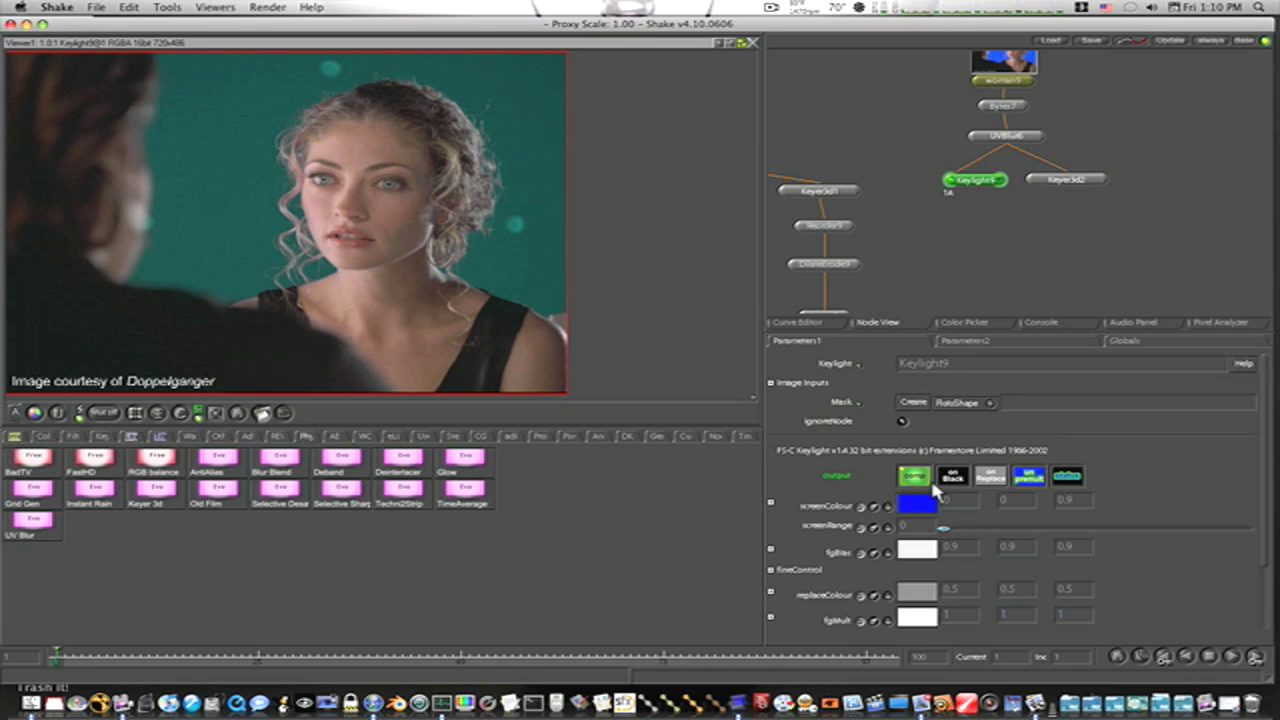
left_click(917, 503)
left_click(525, 127)
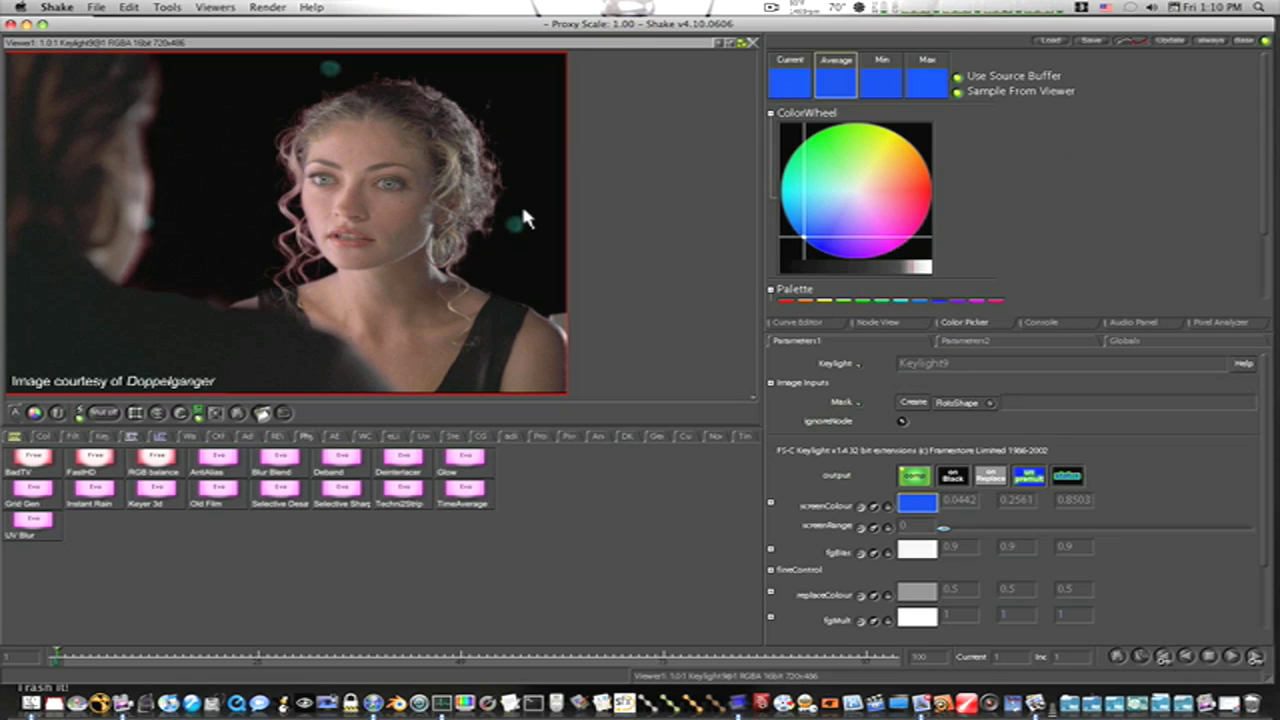
left_click(880, 325)
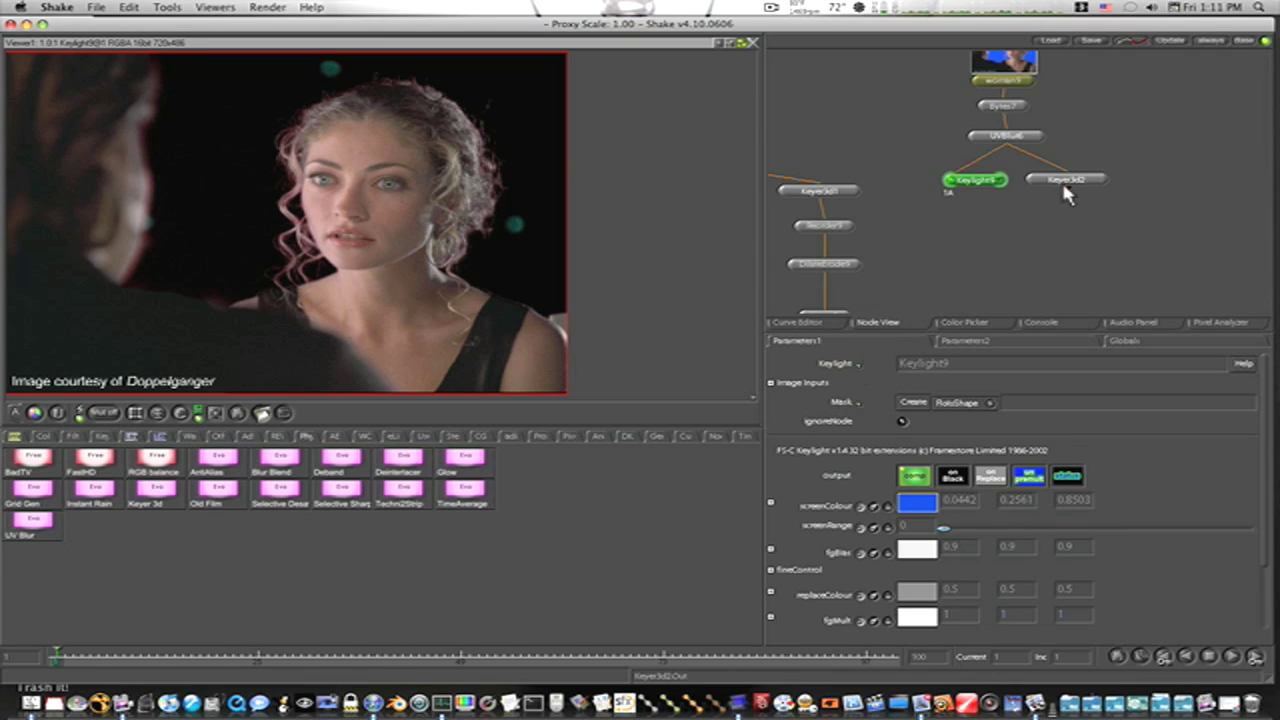
- Sample the blue screen into Keyer3d2's Color, view its alpha, and lower MatteHigh to 0.1531
left_click(1032, 180)
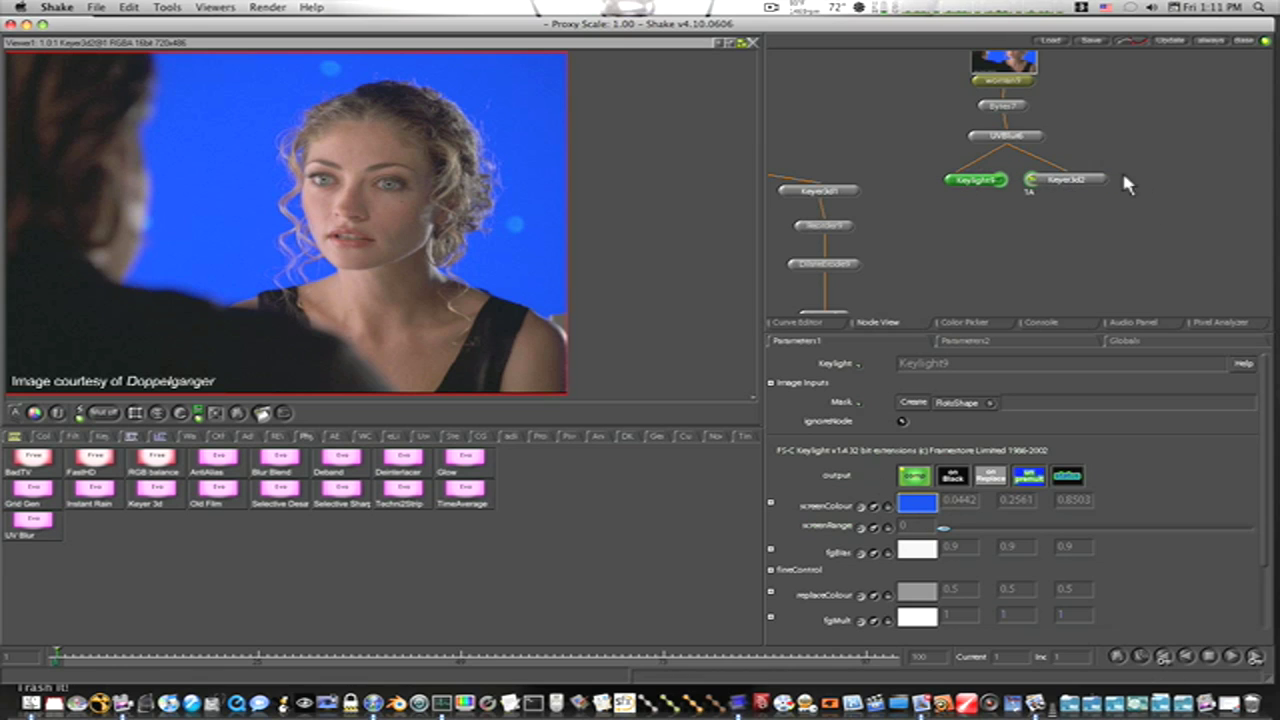
left_click(1100, 182)
left_click(900, 457)
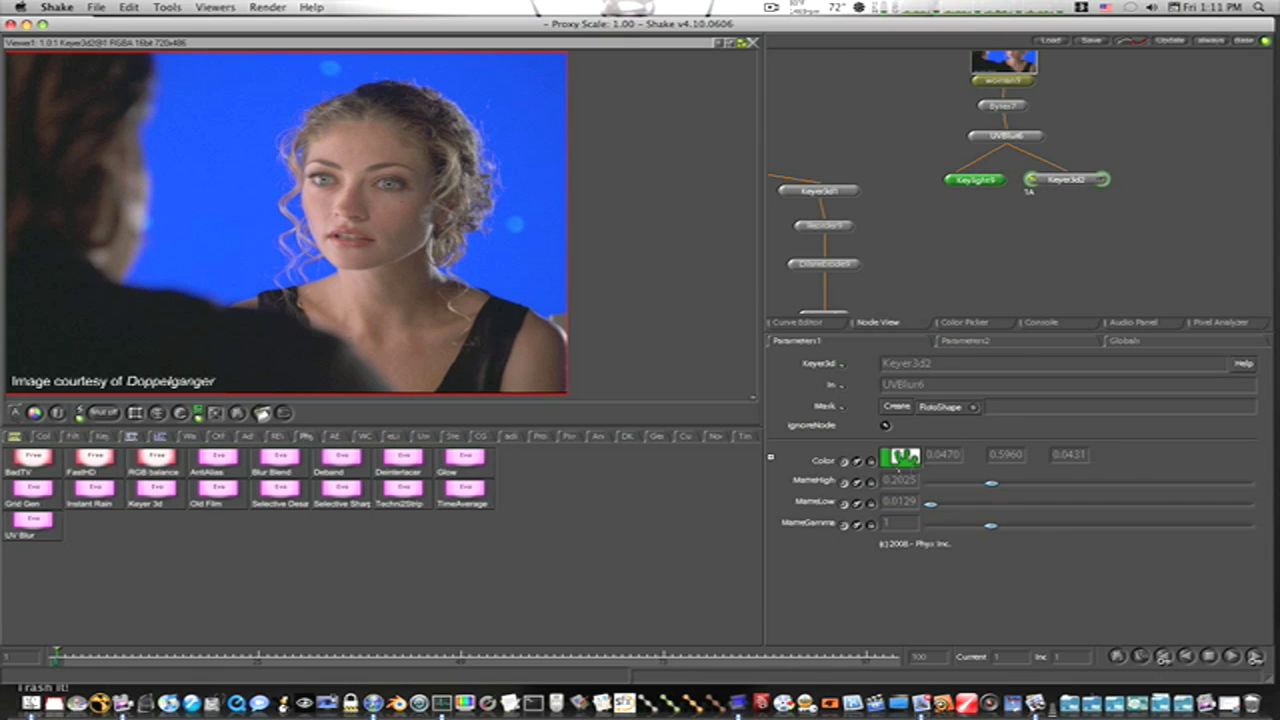
left_click(540, 235)
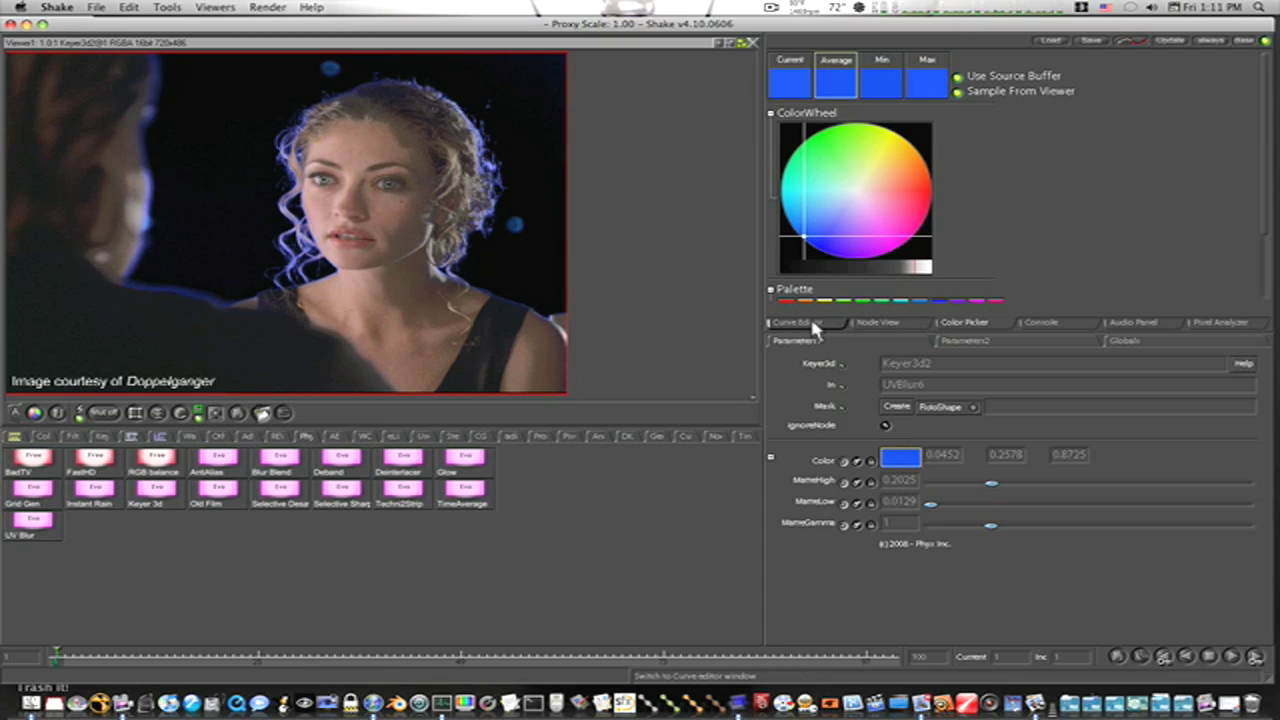
left_click(858, 323)
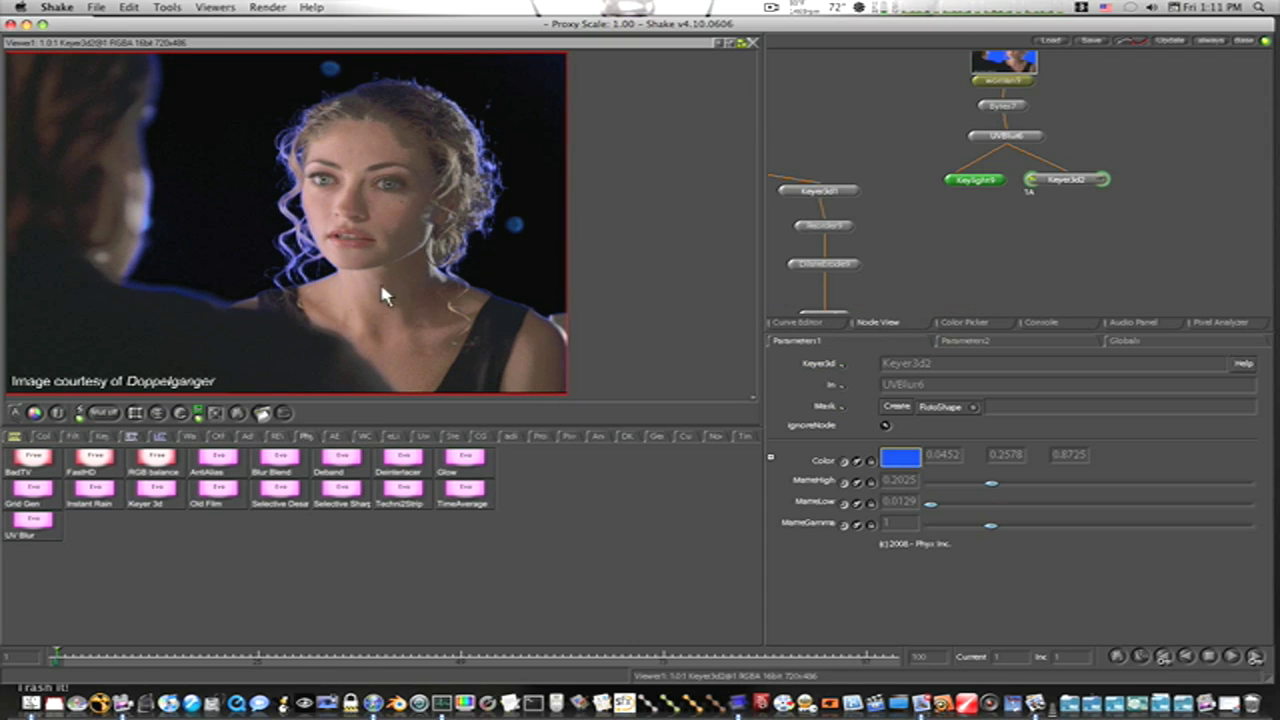
key("a")
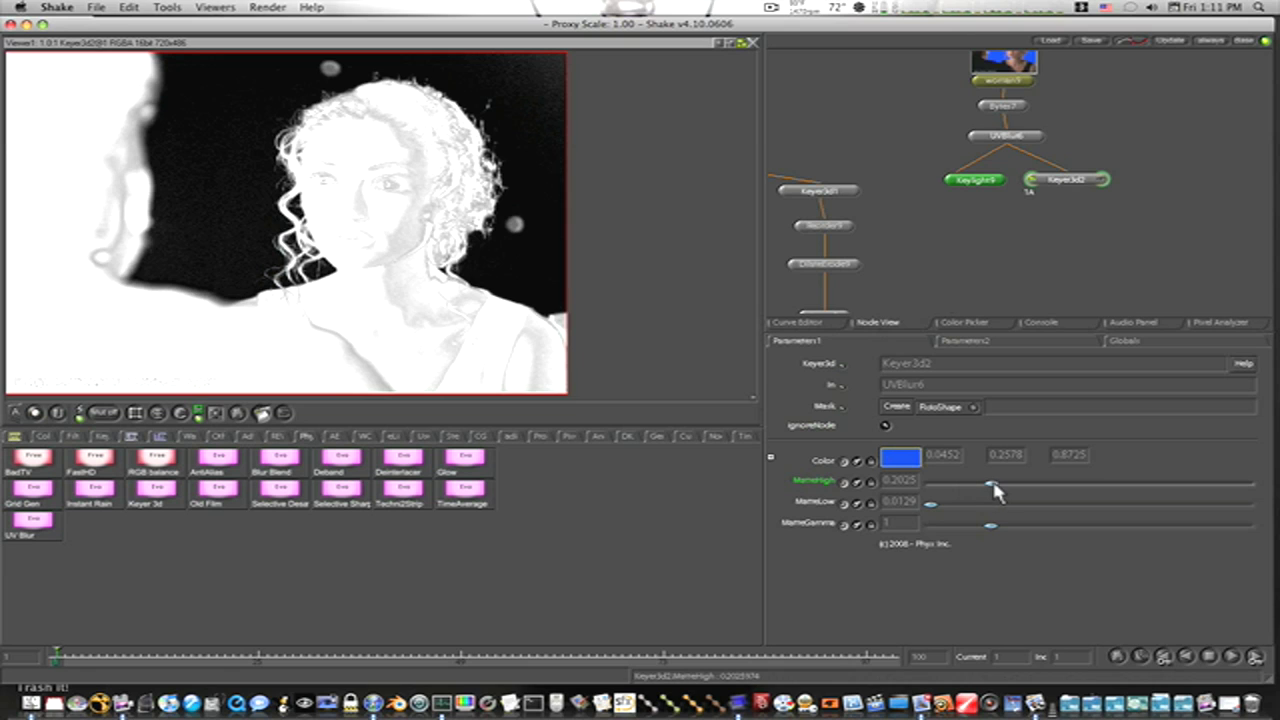
left_click_drag(997, 490, 939, 506)
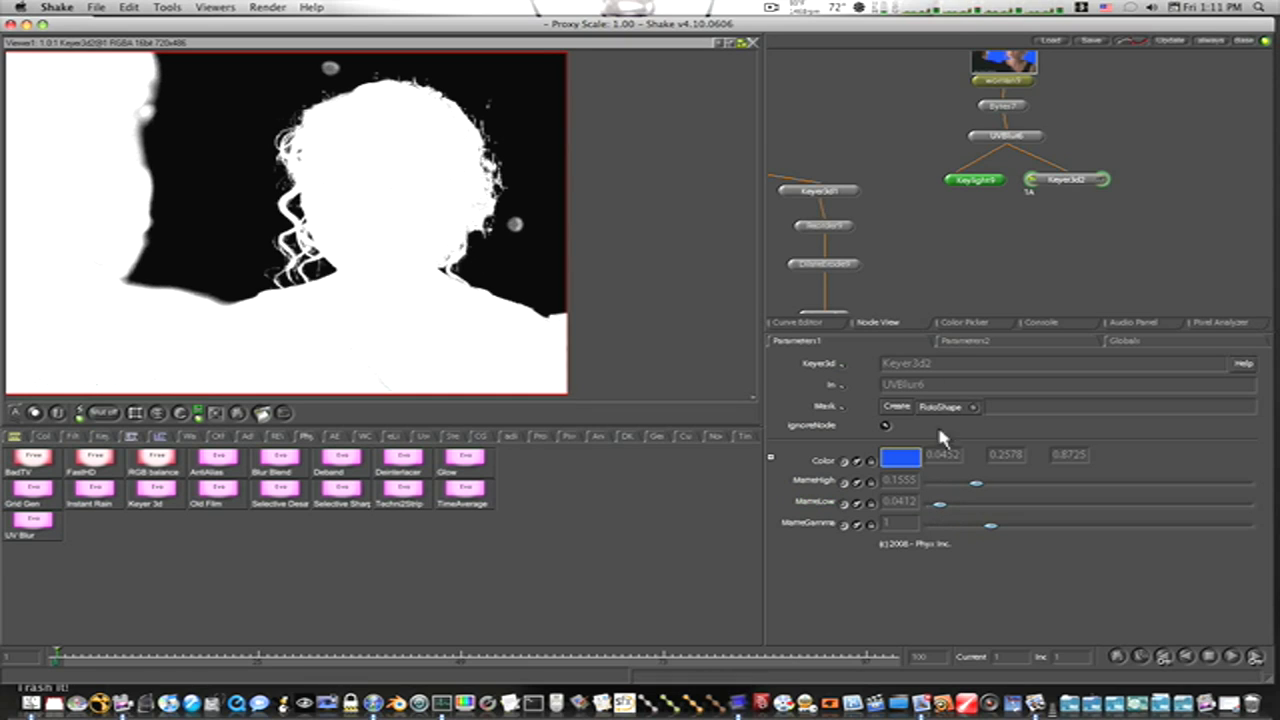
- View Keylight9's matte and raise its screenRange to 0.1161
left_click(949, 179)
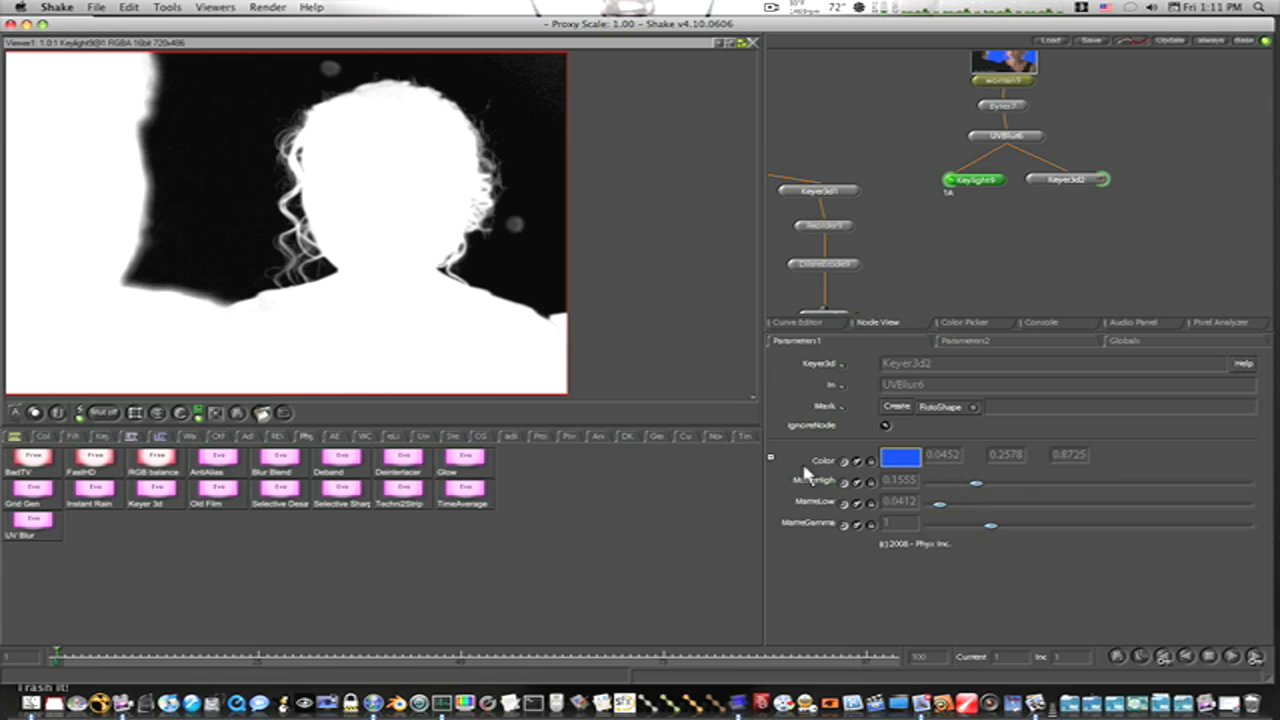
left_click(993, 182)
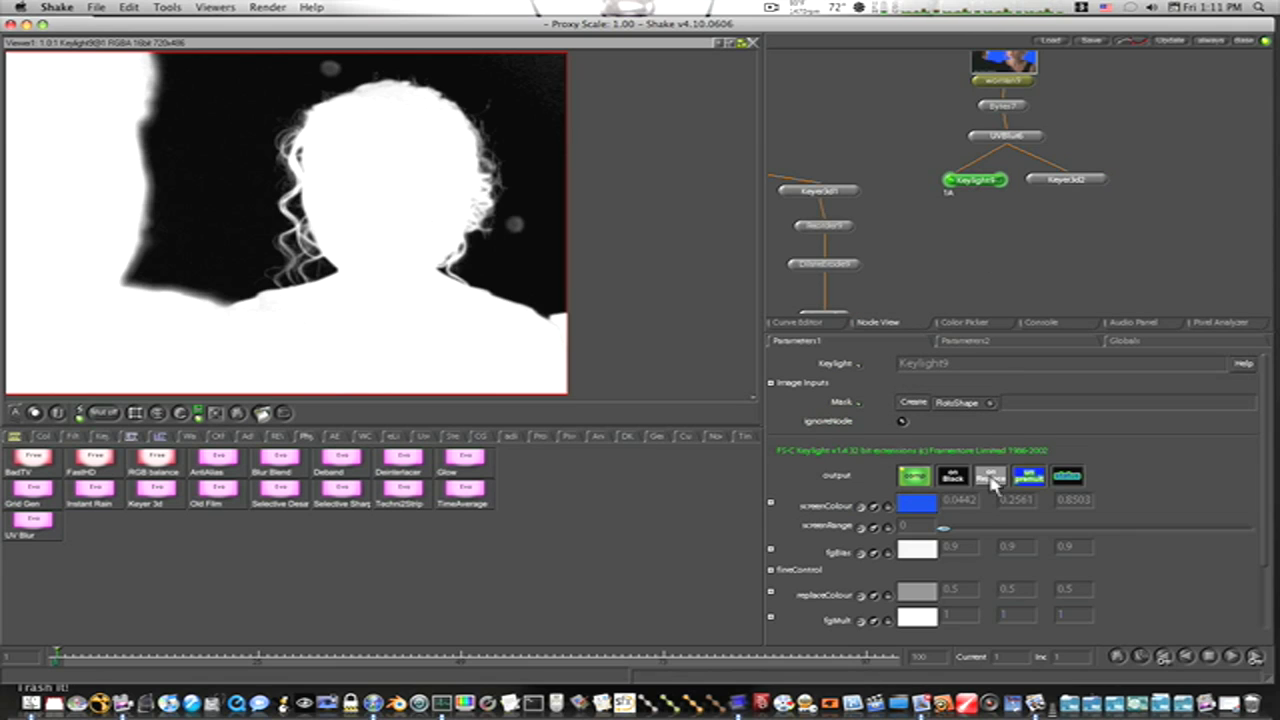
left_click_drag(947, 531, 1072, 556)
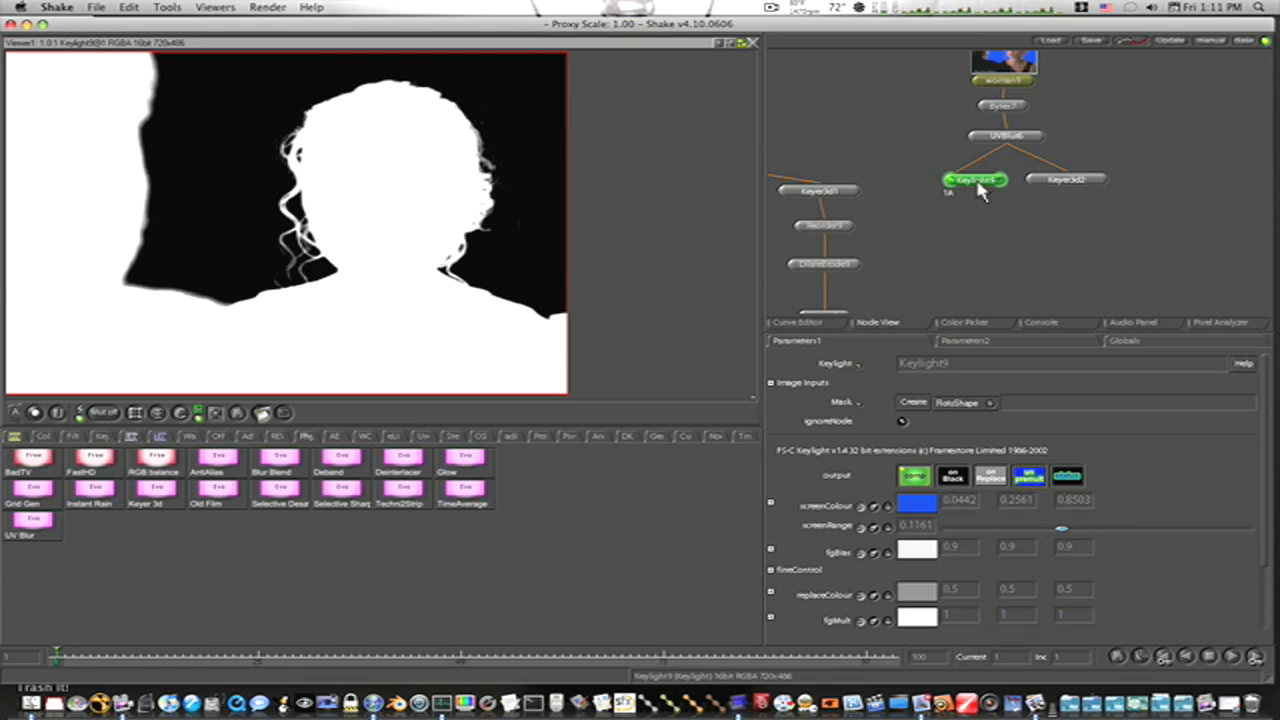
left_click(45, 441)
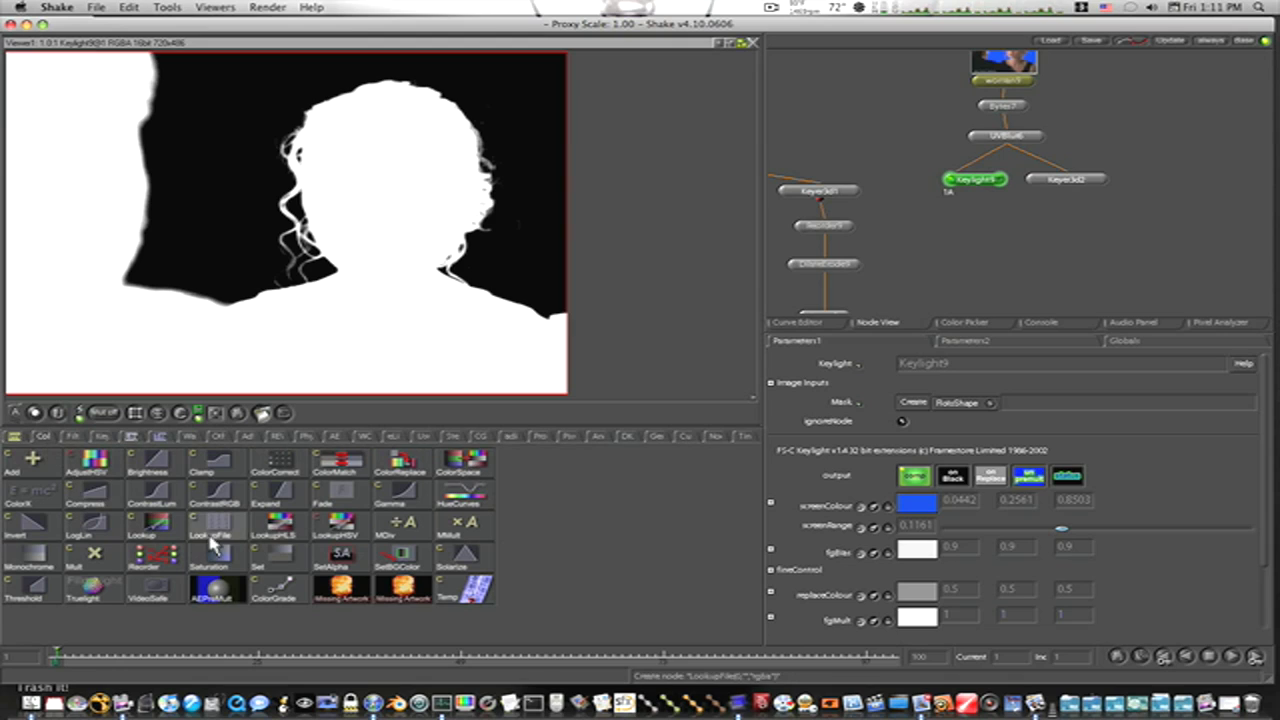
- Add Reorder10 under Keylight9 with channels set to aaaa
left_click(160, 560)
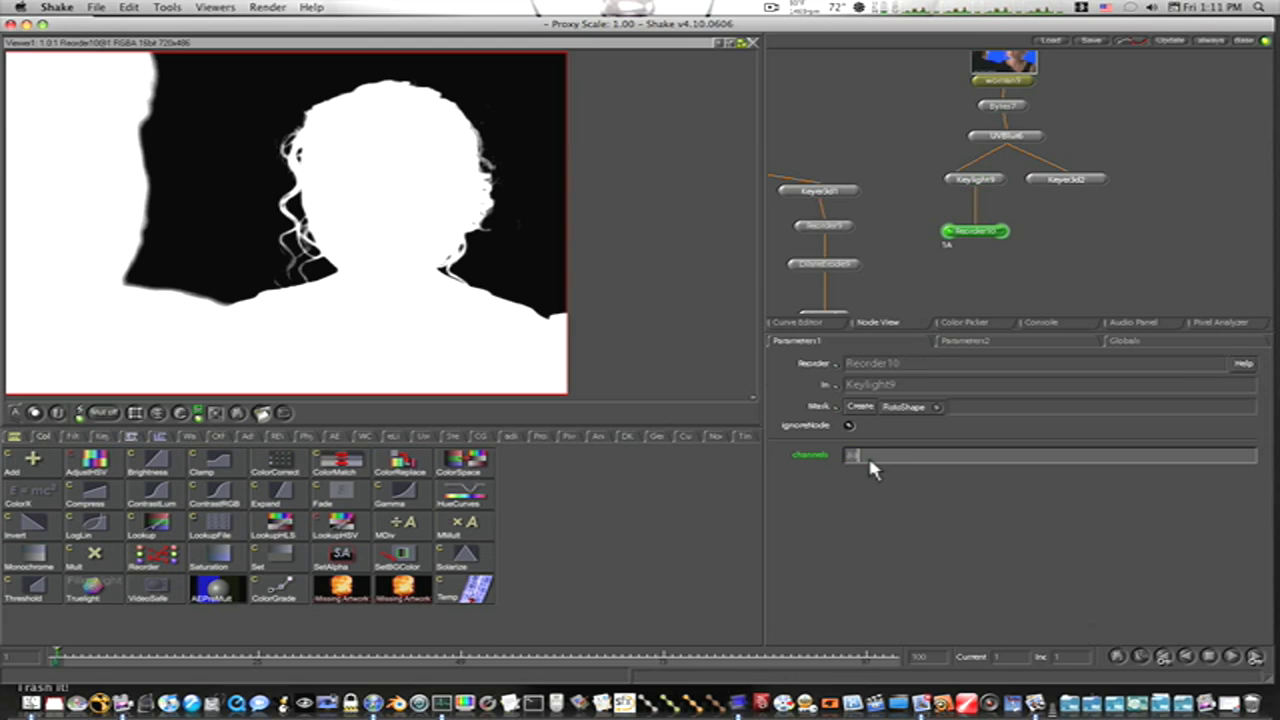
type("aaaa")
key("Return")
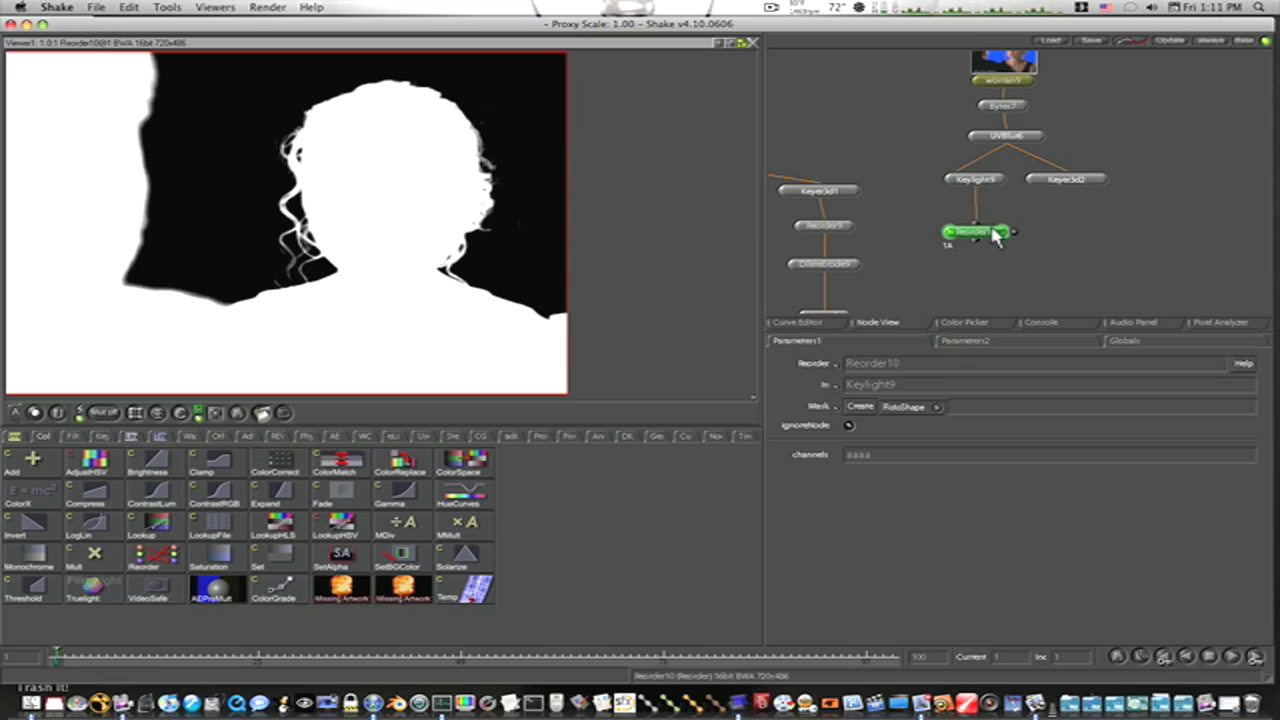
- Paste a copy as Reorder11, feed it from Keyer3d2, and align it with Reorder10
key("ctrl+v")
left_click_drag(1061, 183, 1056, 228)
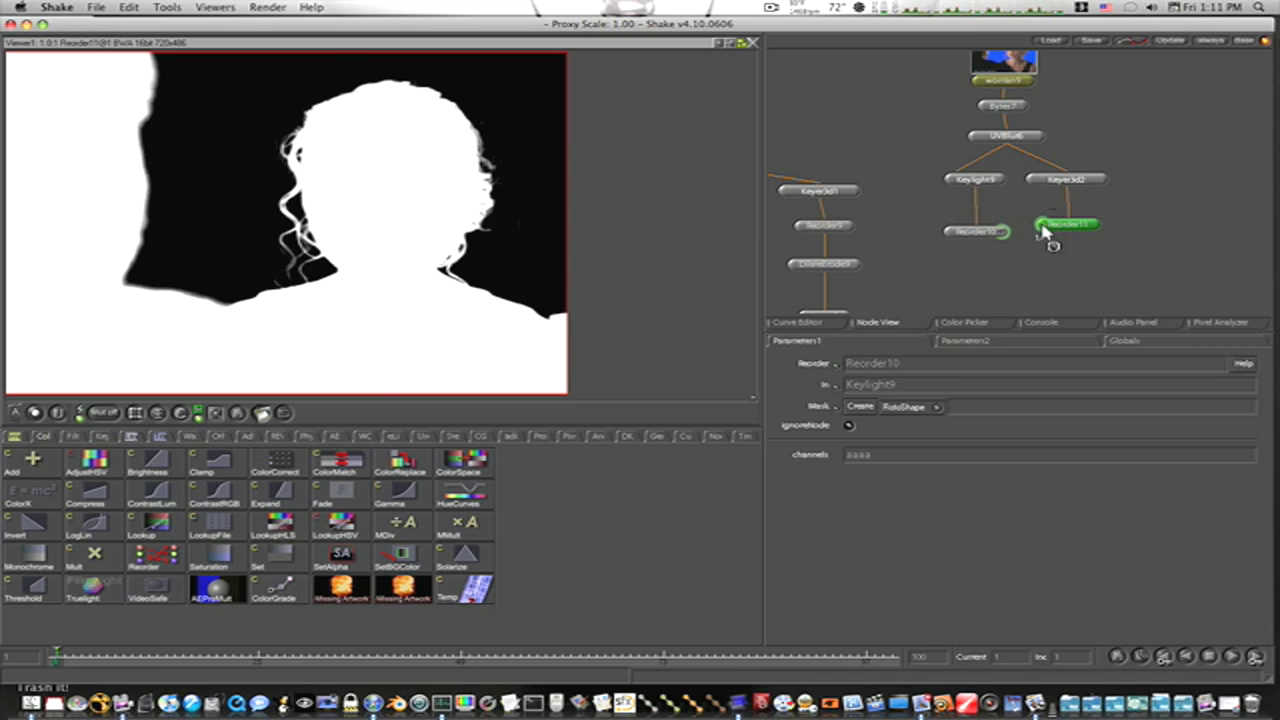
left_click(948, 231)
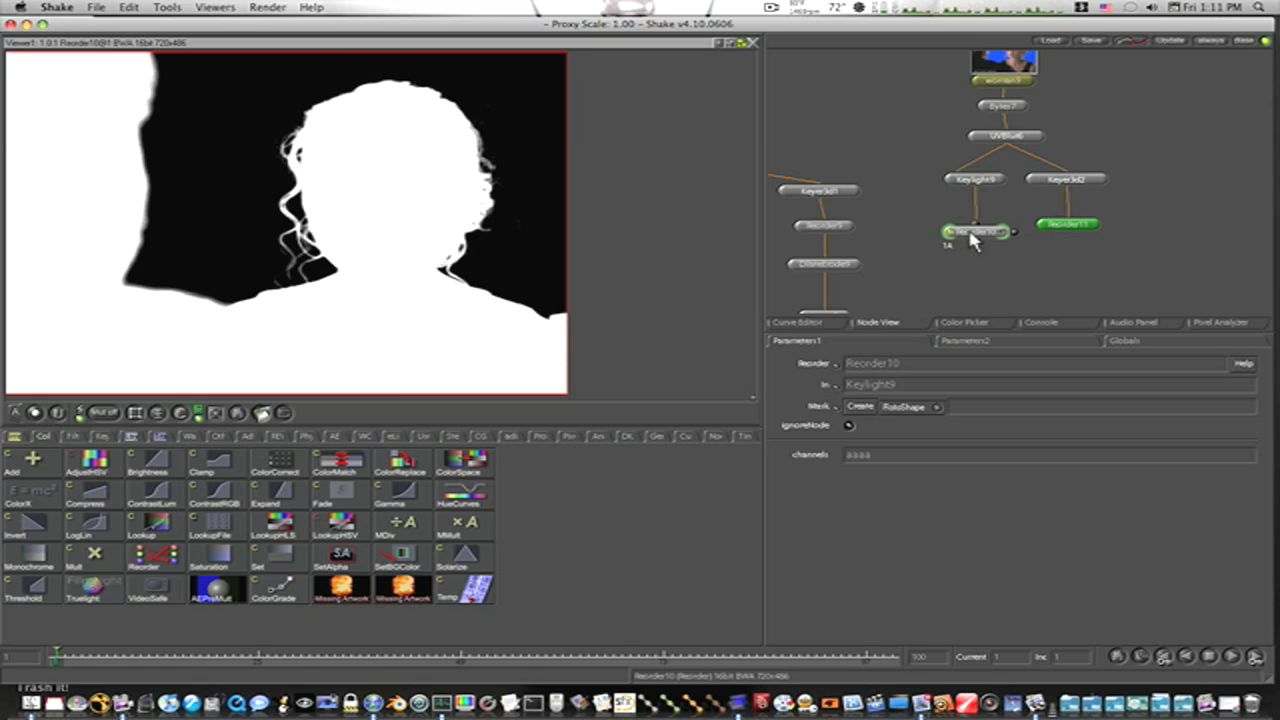
left_click_drag(969, 233, 971, 228)
left_click(1063, 226)
left_click_drag(1068, 228, 1069, 222)
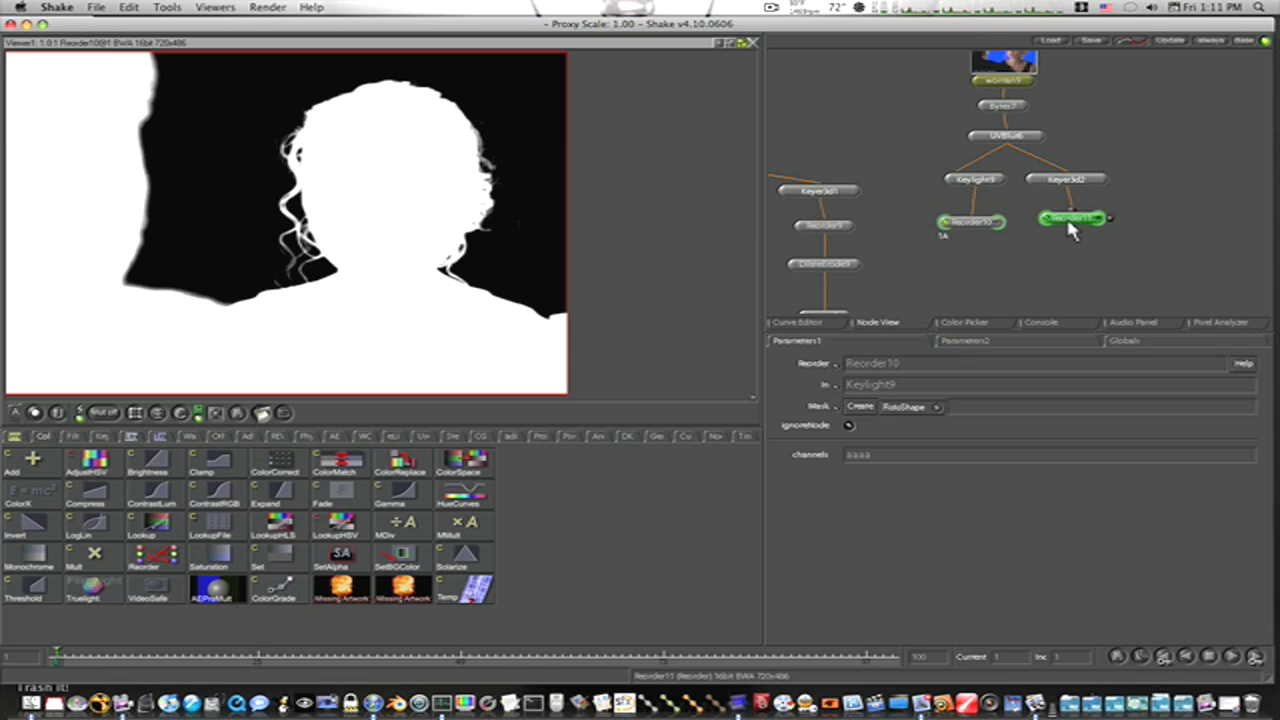
left_click(72, 436)
- Add DilateErode10 under Reorder11 with pixels set to -1
left_click(284, 476)
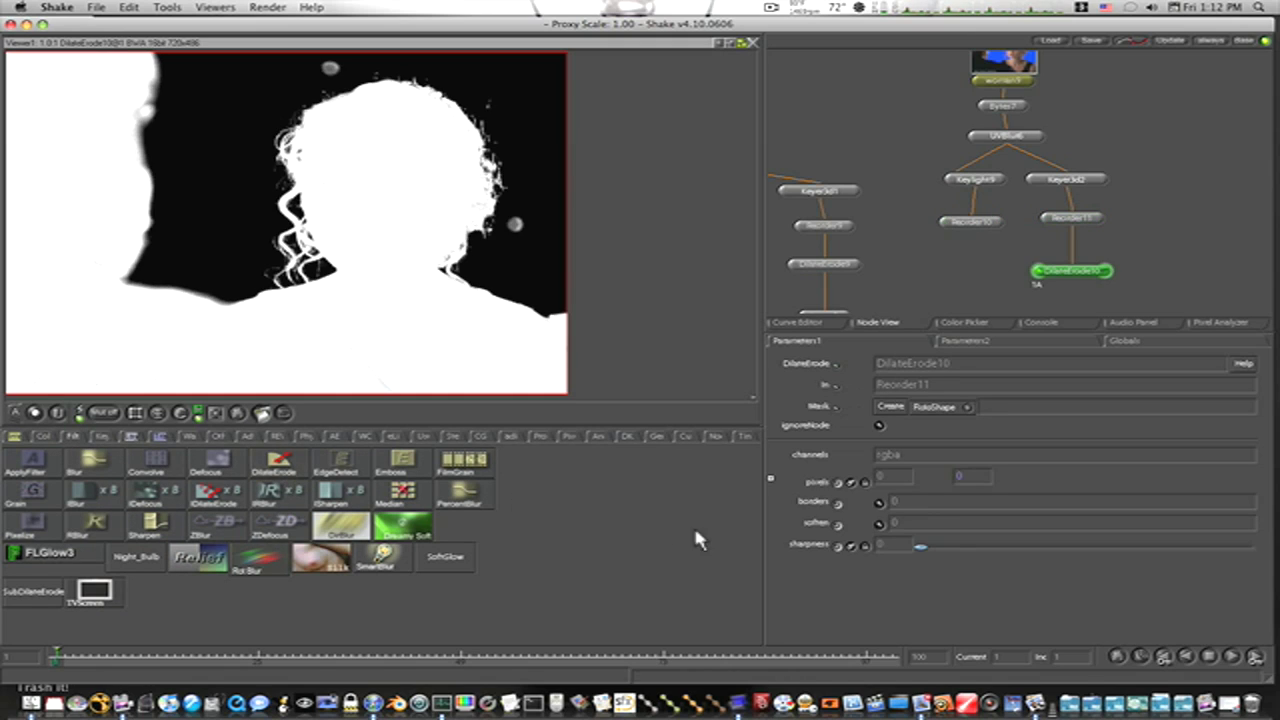
left_click(885, 476)
type("-1")
key("Return")
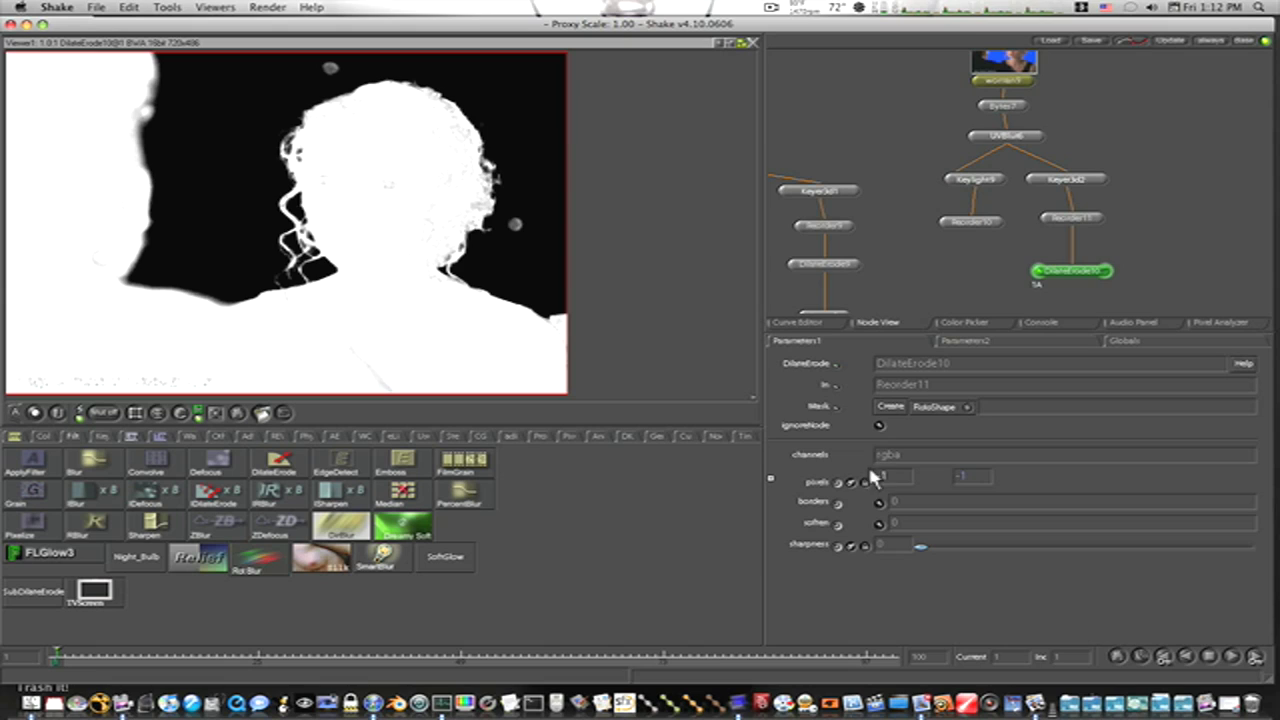
- Branch DilateErode11 off Reorder11 with pixels set to 1
left_click(1075, 228)
right_click(289, 461)
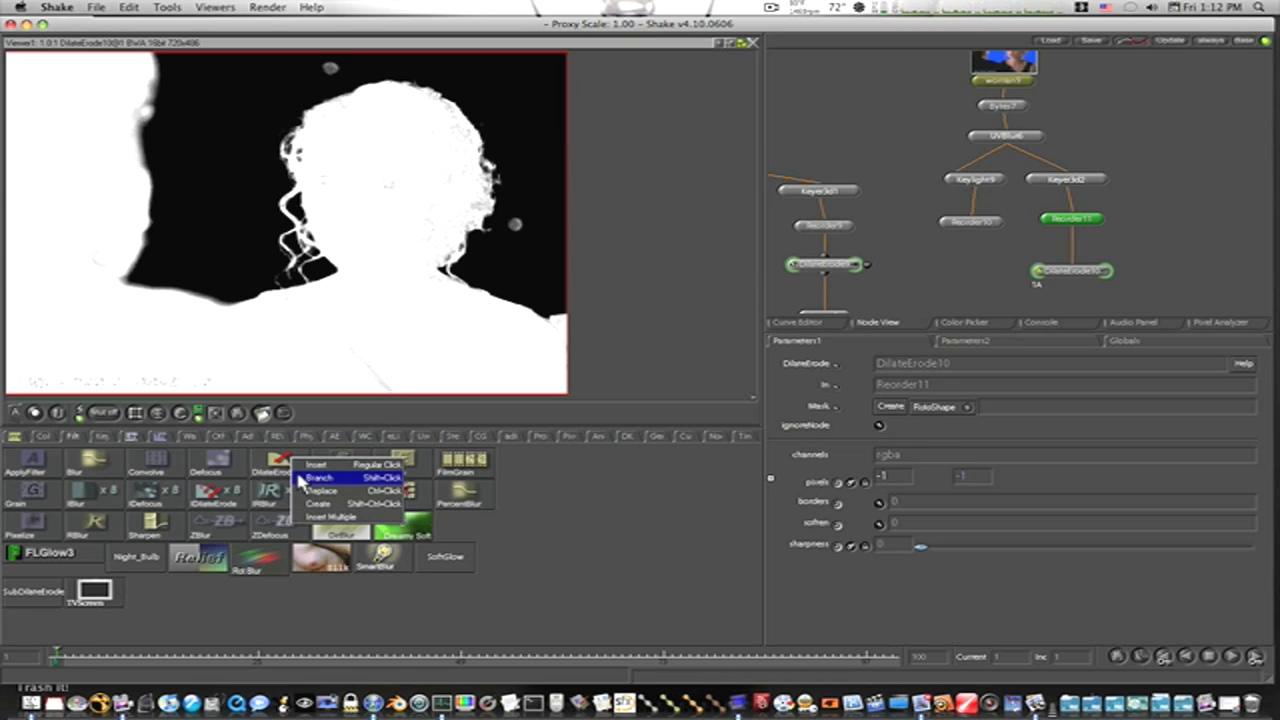
left_click(318, 478)
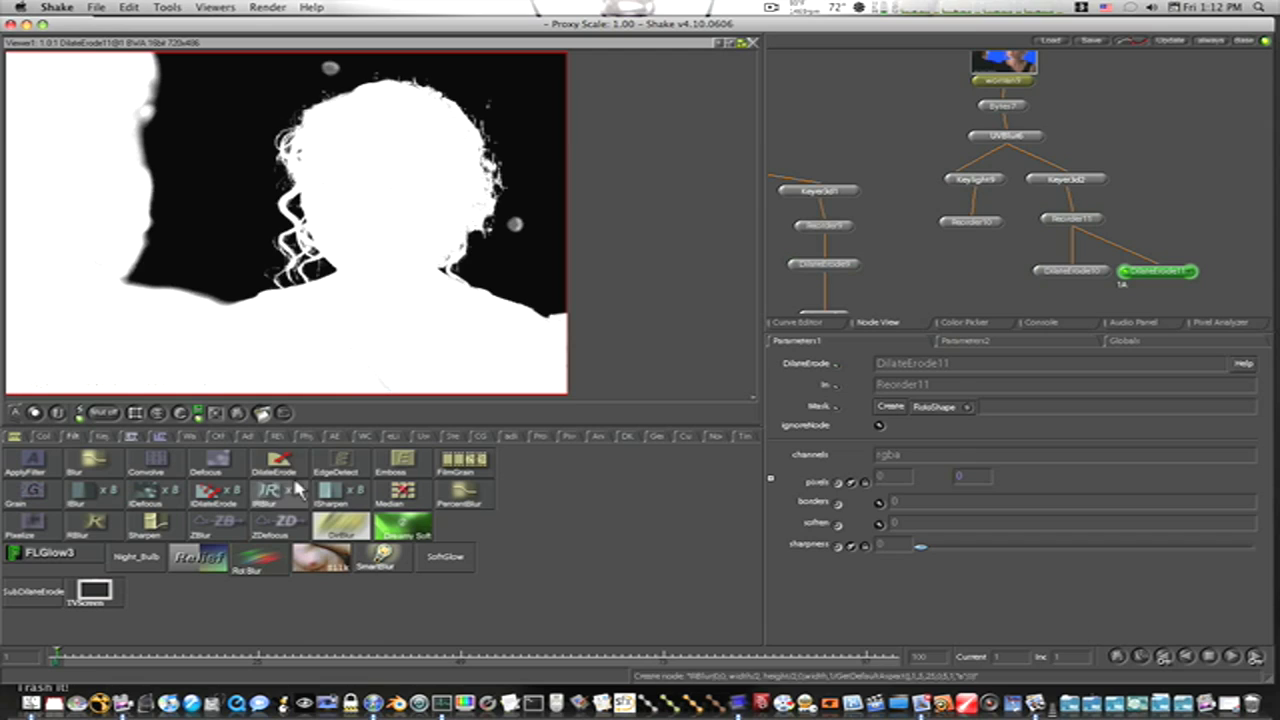
left_click(878, 478)
type("1")
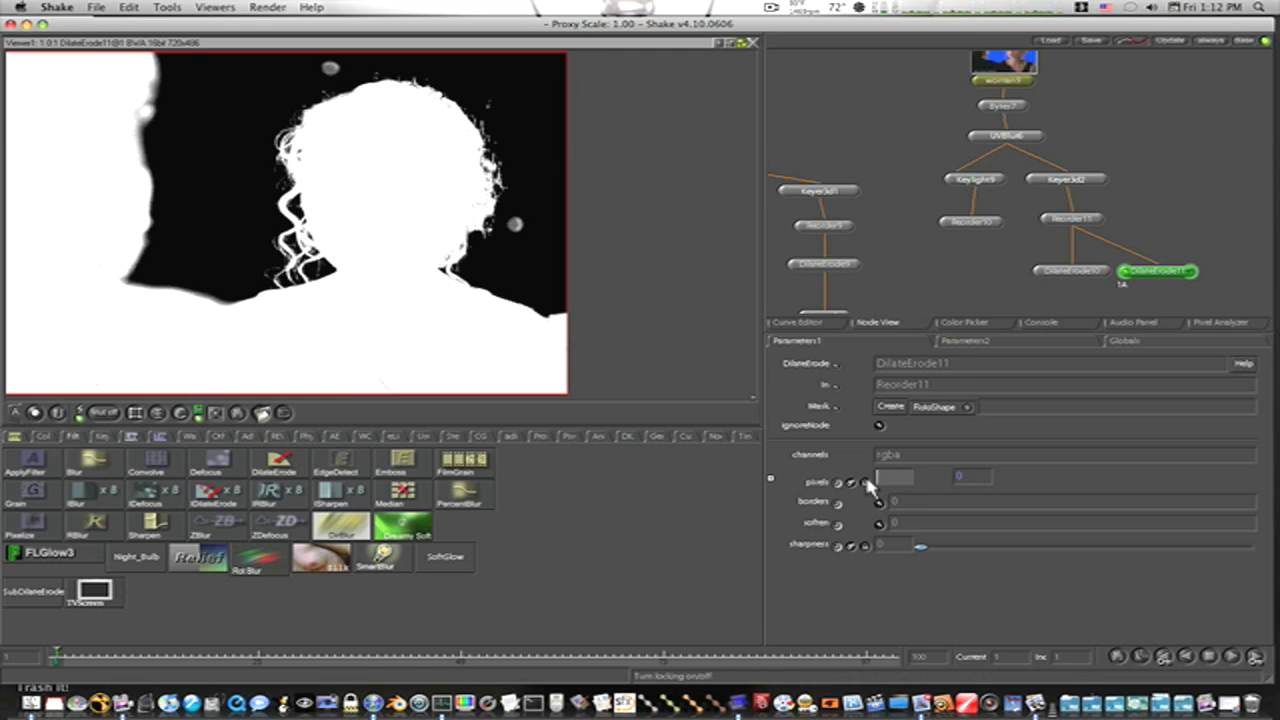
key("Return")
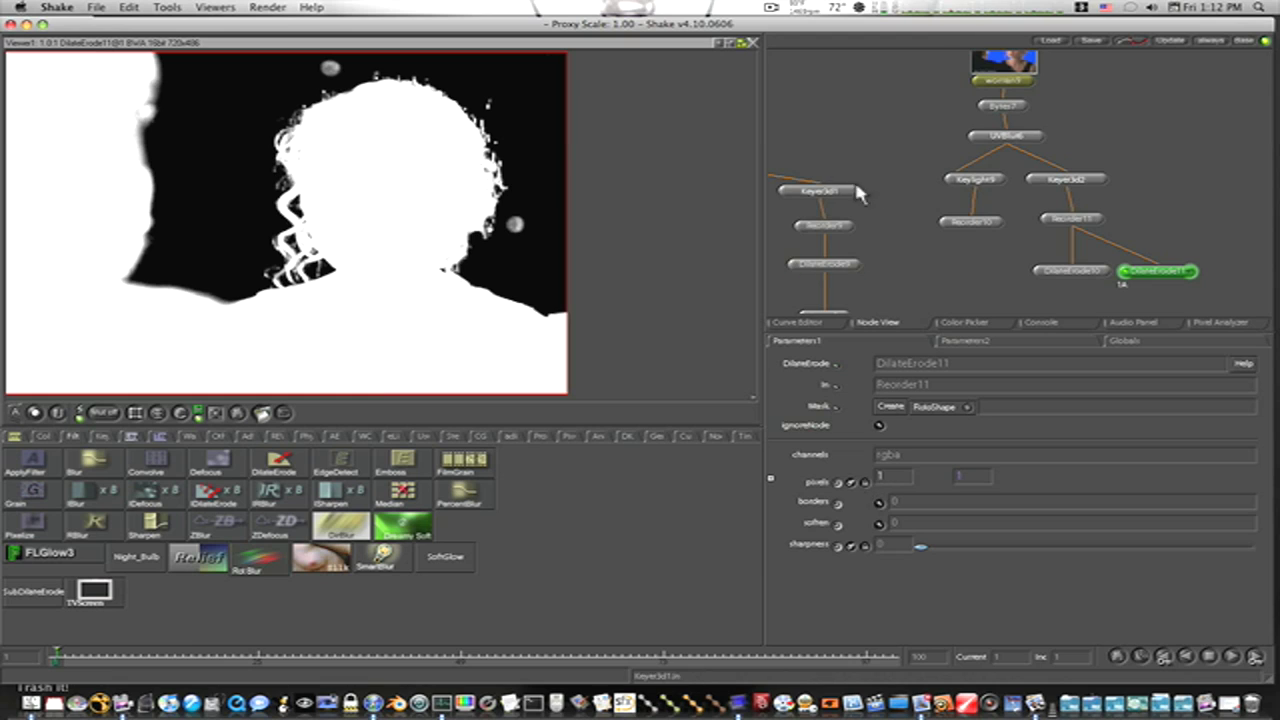
- Combine Reorder10 and DilateErode10 in Max4, then Max4 and DilateErode11 in Min4
left_click_drag(924, 268, 961, 192)
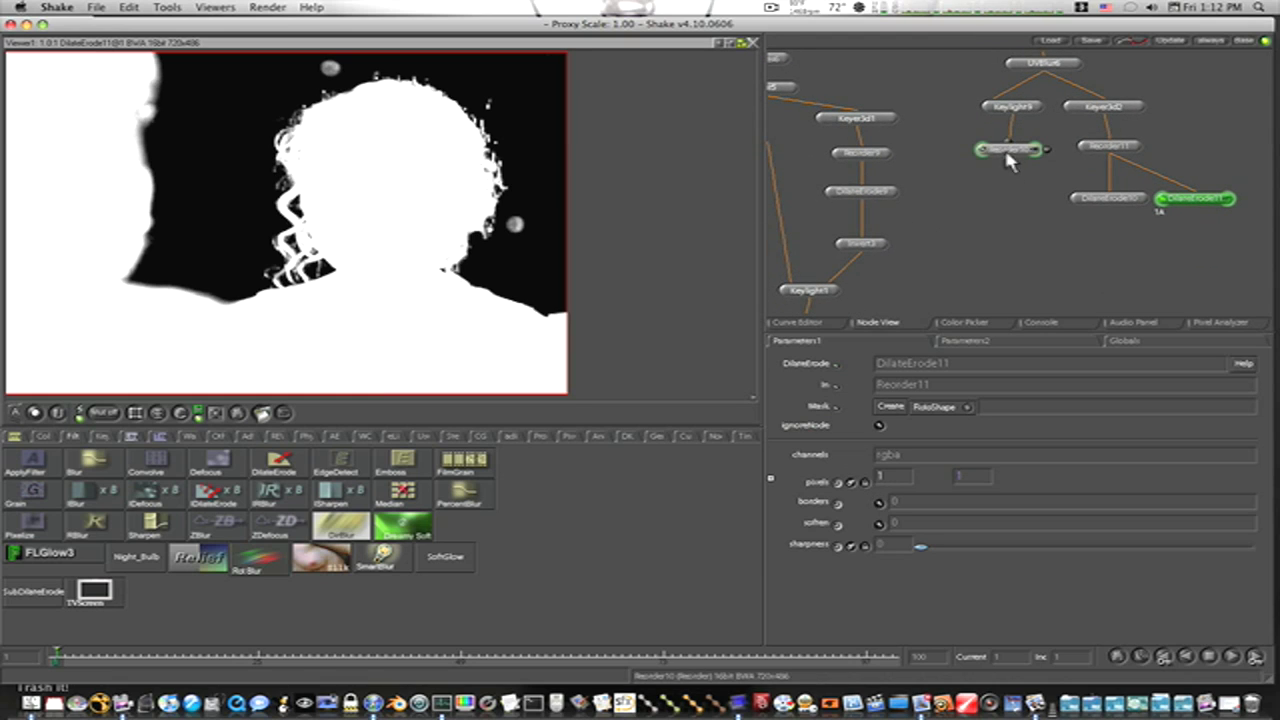
left_click_drag(1008, 155, 999, 203)
left_click(158, 437)
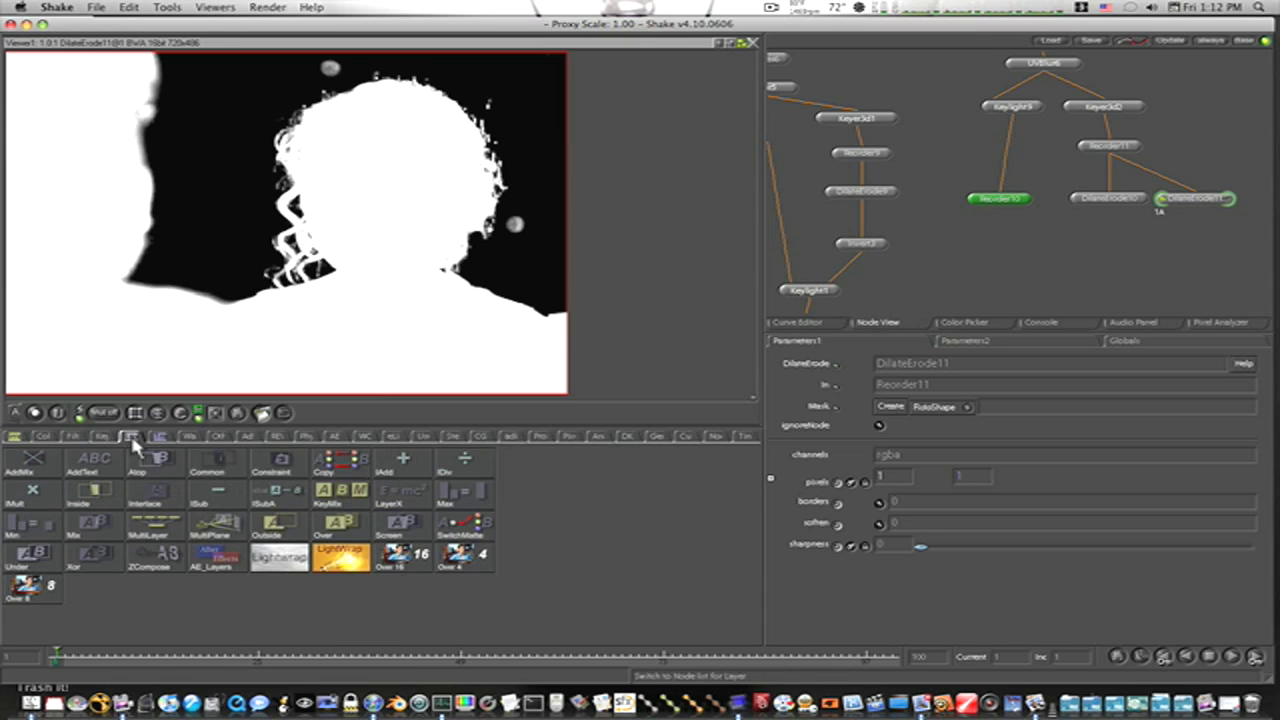
left_click(452, 492)
left_click_drag(995, 262, 1060, 257)
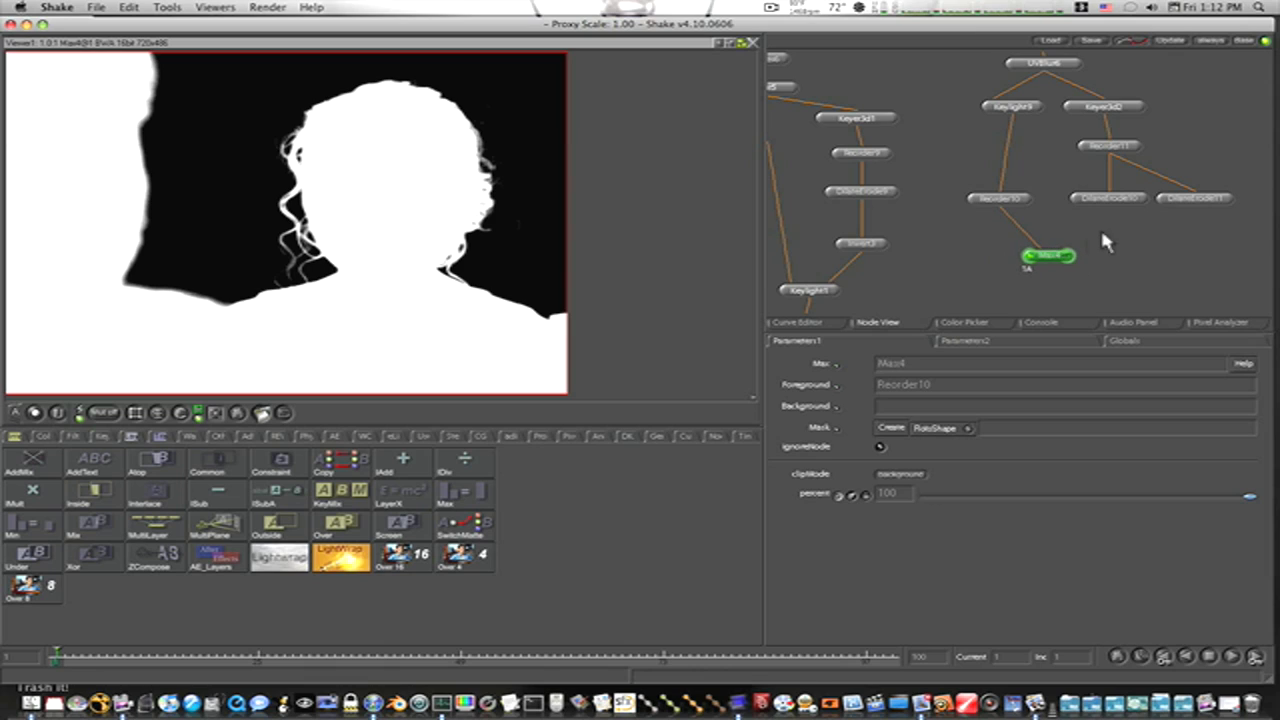
left_click_drag(1106, 202, 1044, 257)
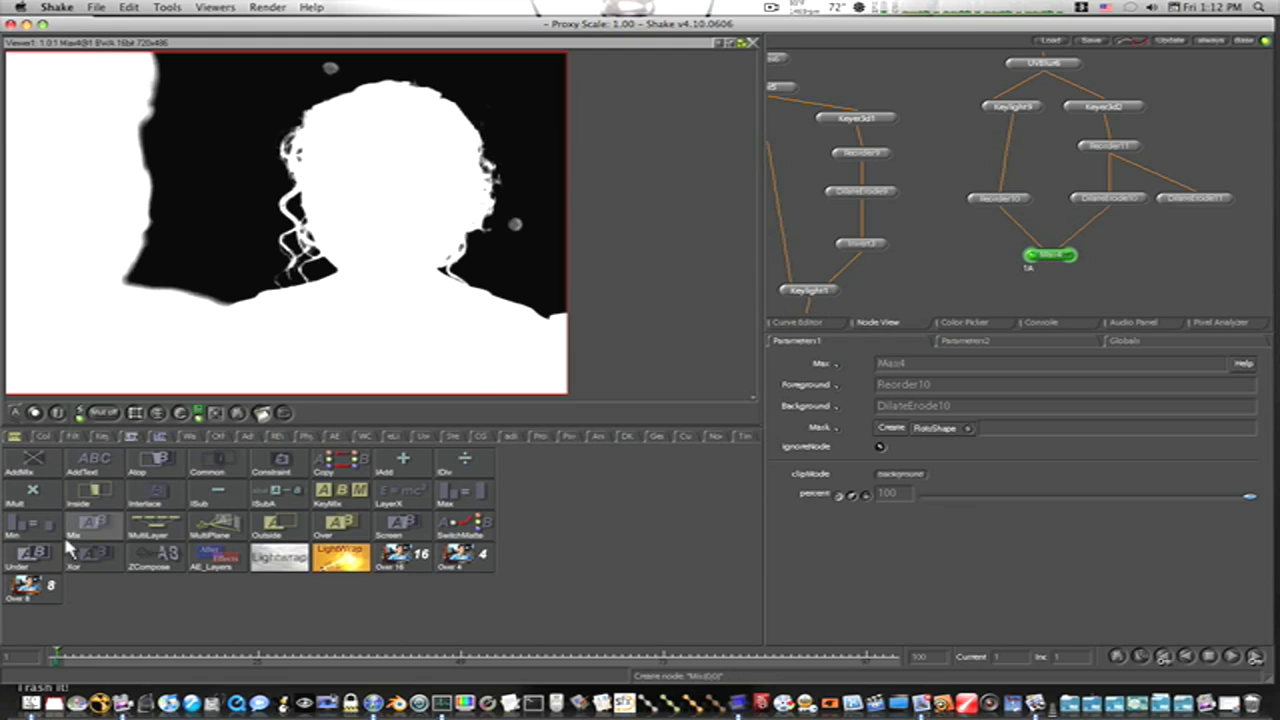
left_click(33, 524)
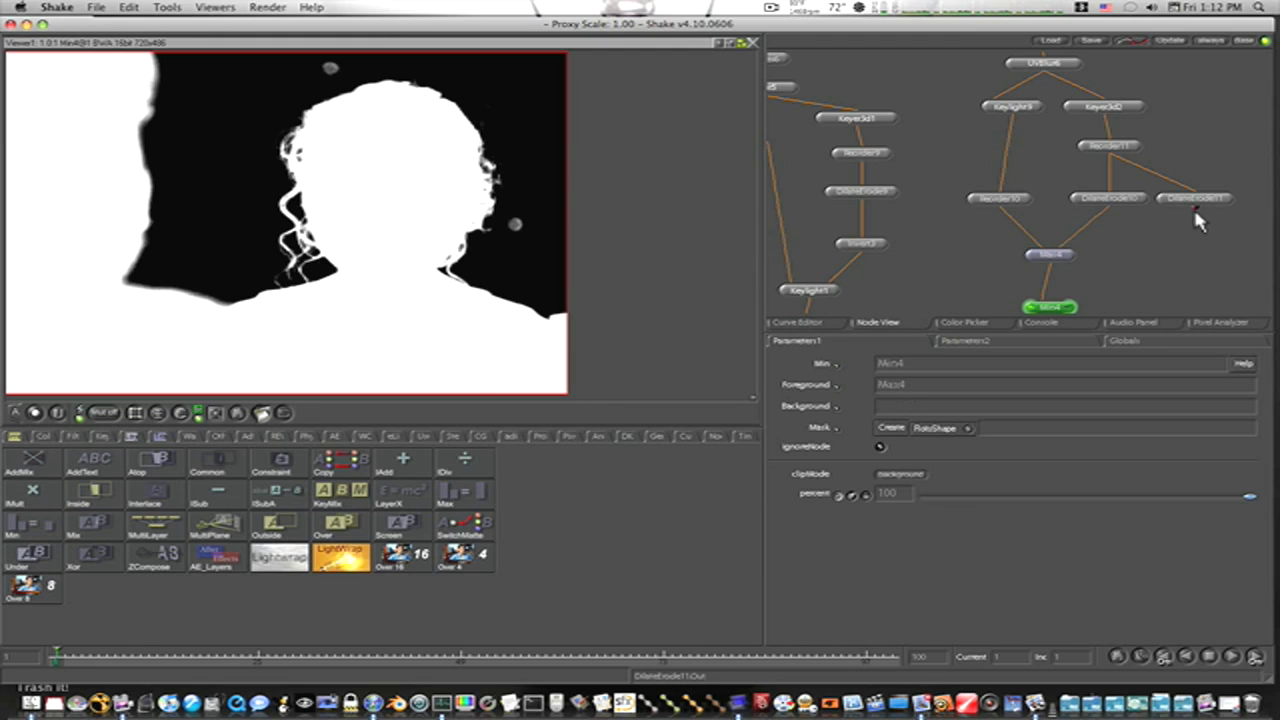
left_click_drag(1196, 207, 1089, 226)
left_click_drag(1062, 178, 1095, 262)
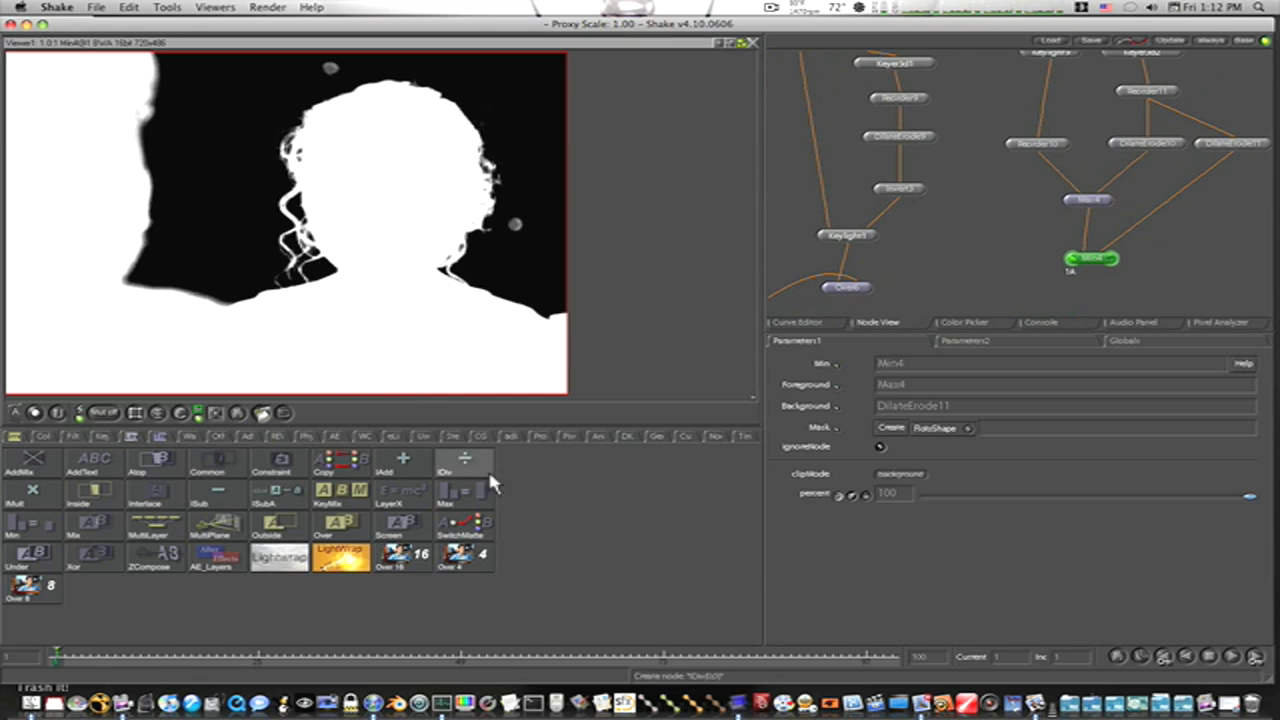
- Add SwitchMatte4 with Min4 as background and UVBlur6 as foreground, then view RGB
left_click(466, 522)
left_click_drag(912, 239, 892, 194)
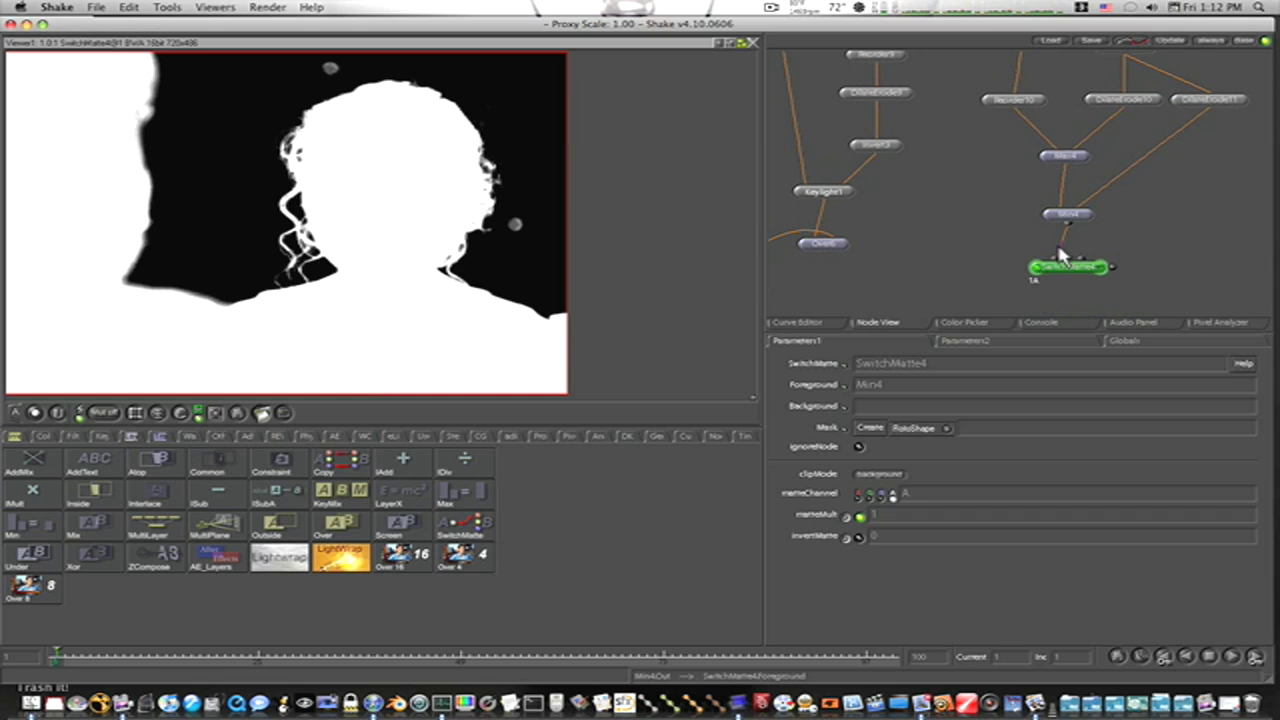
left_click_drag(1058, 250, 1082, 258)
left_click_drag(971, 220, 940, 272)
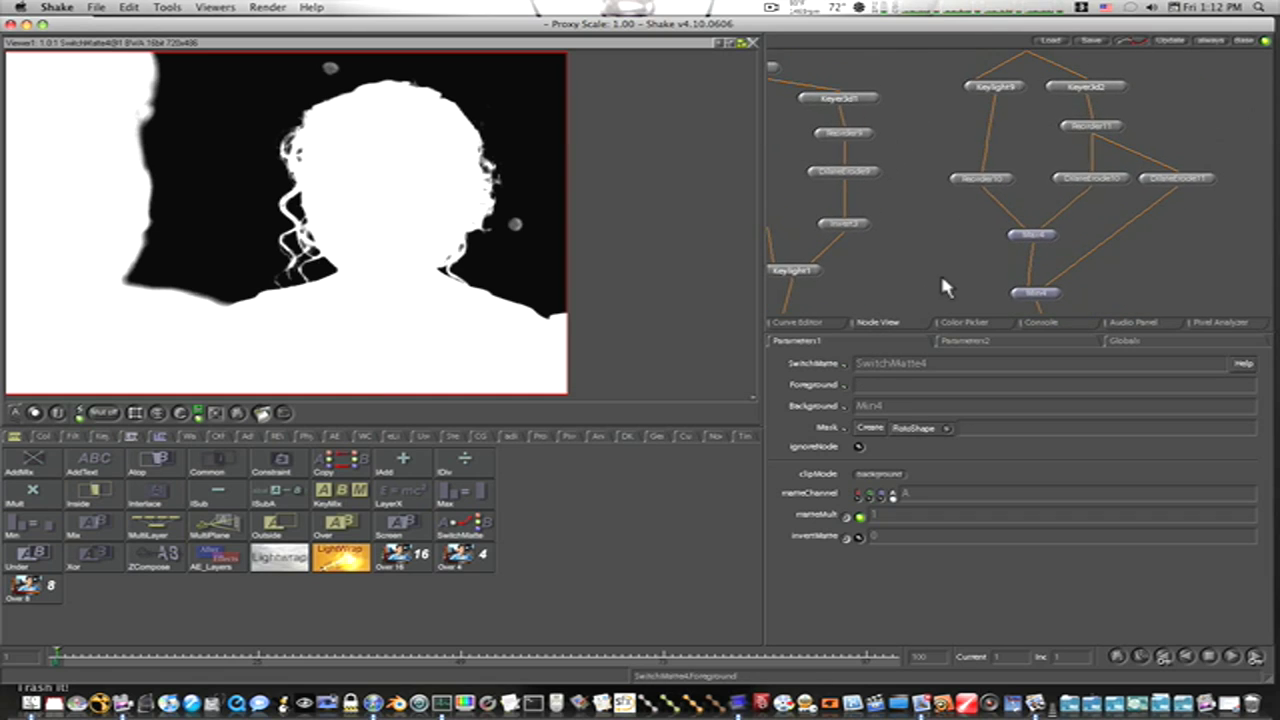
scroll(1020, 120, "up", 1)
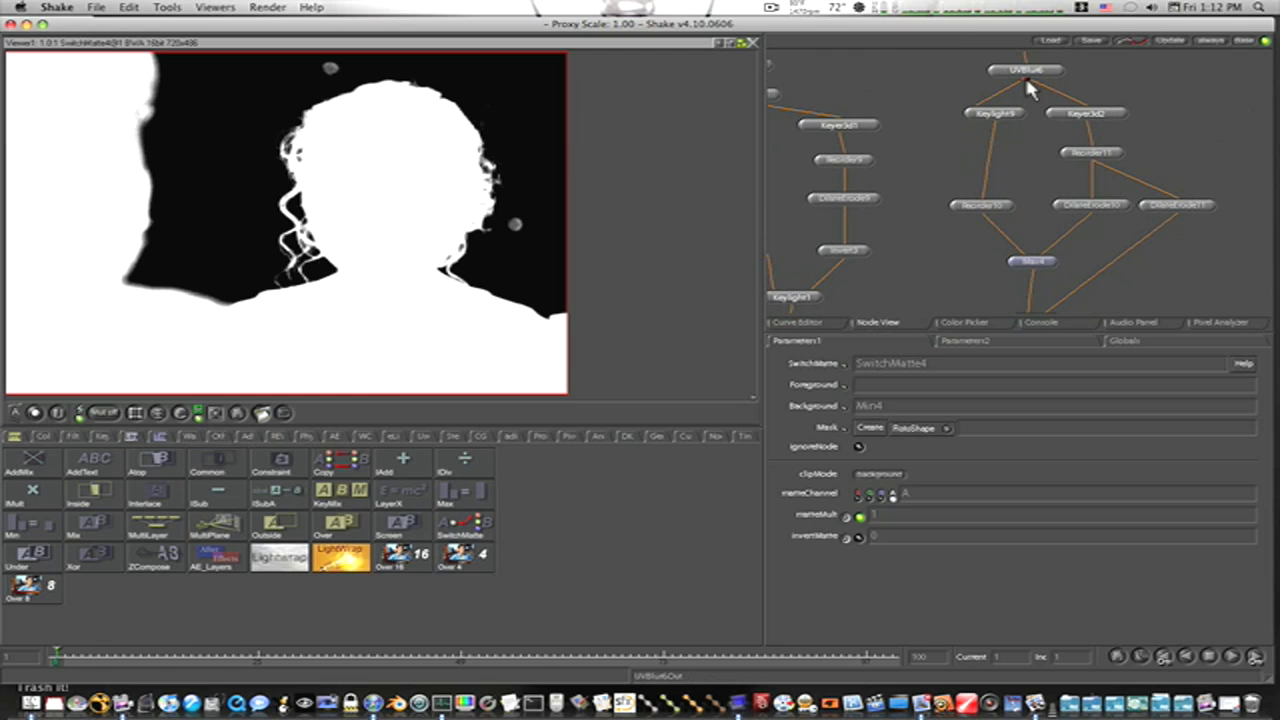
left_click_drag(1025, 75, 1010, 298)
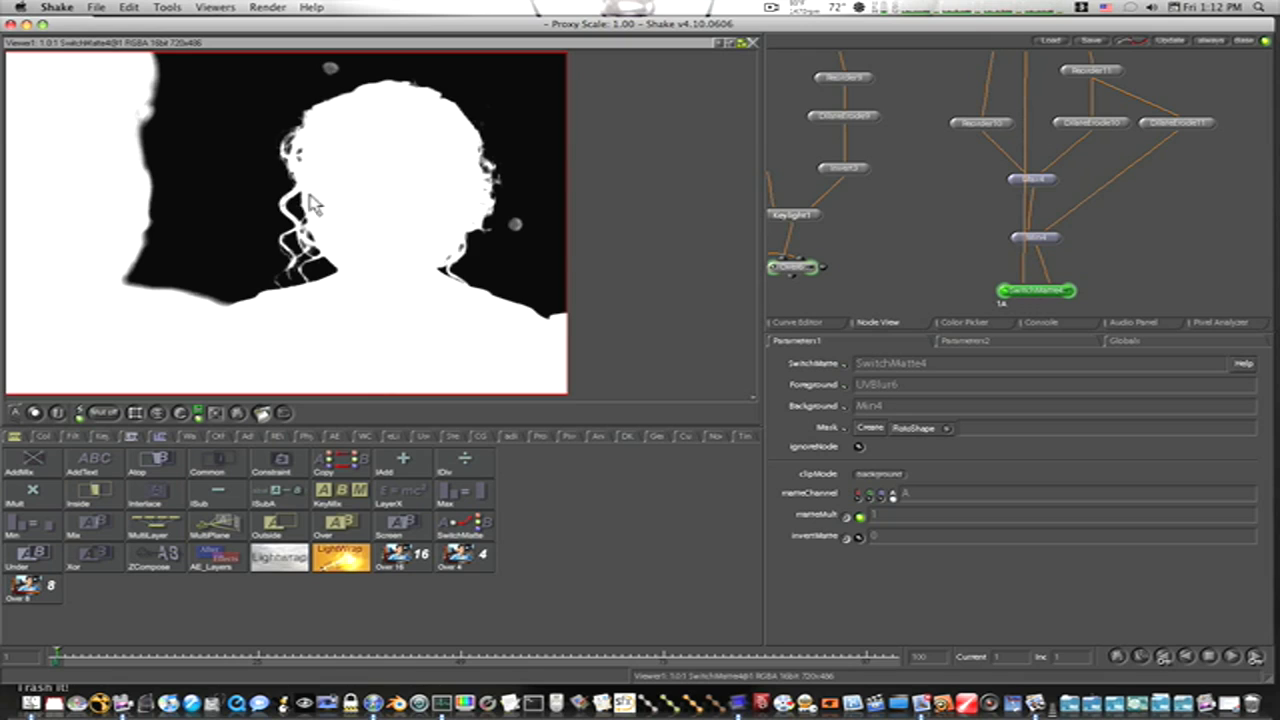
key("c")
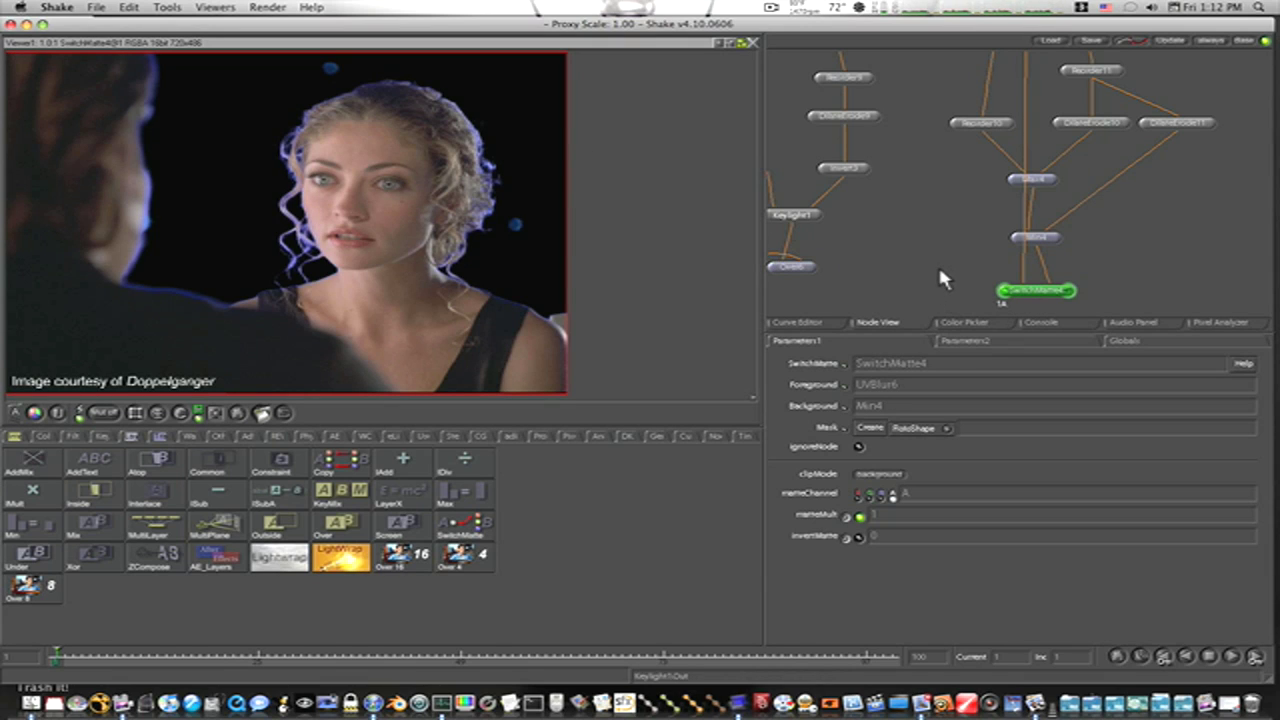
- Add SpillSuppress4 after SwitchMatte4 with rGain 1.0751, gGain 1.3, lumGain 1.3, plus an Over7 node
left_click_drag(1037, 300, 1045, 227)
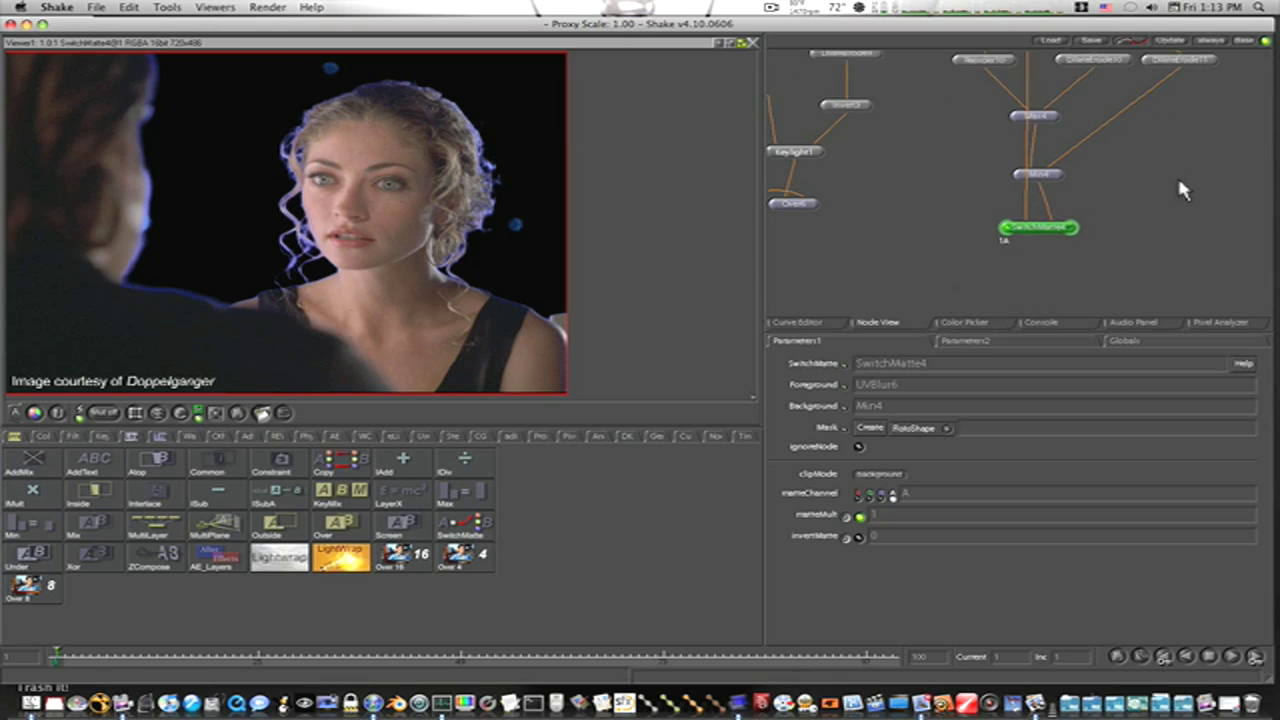
left_click(101, 436)
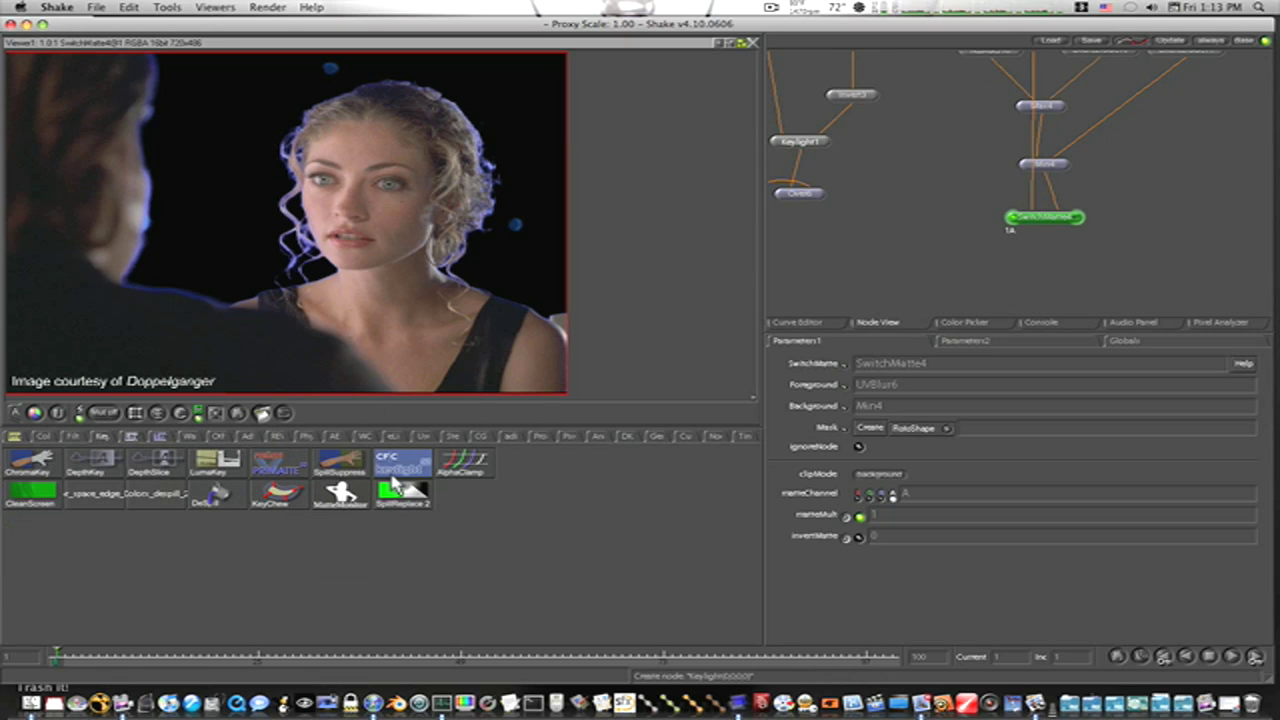
left_click(340, 465)
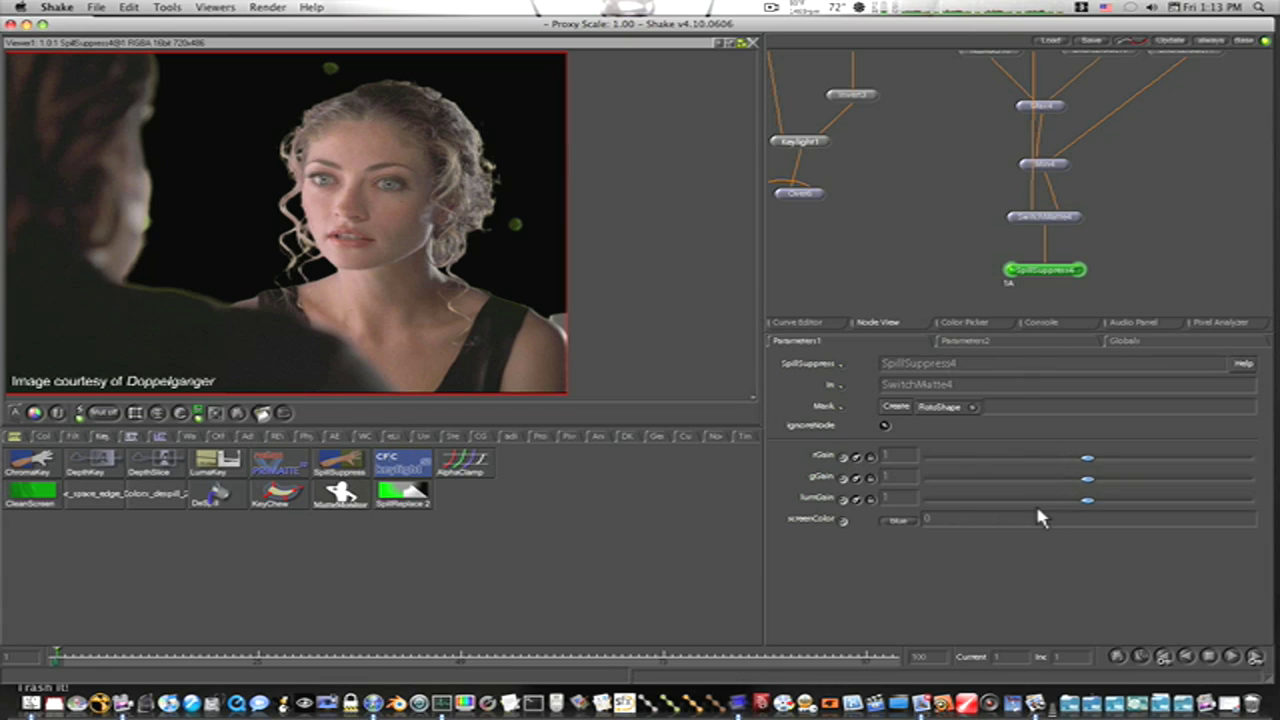
left_click_drag(1088, 508, 1134, 510)
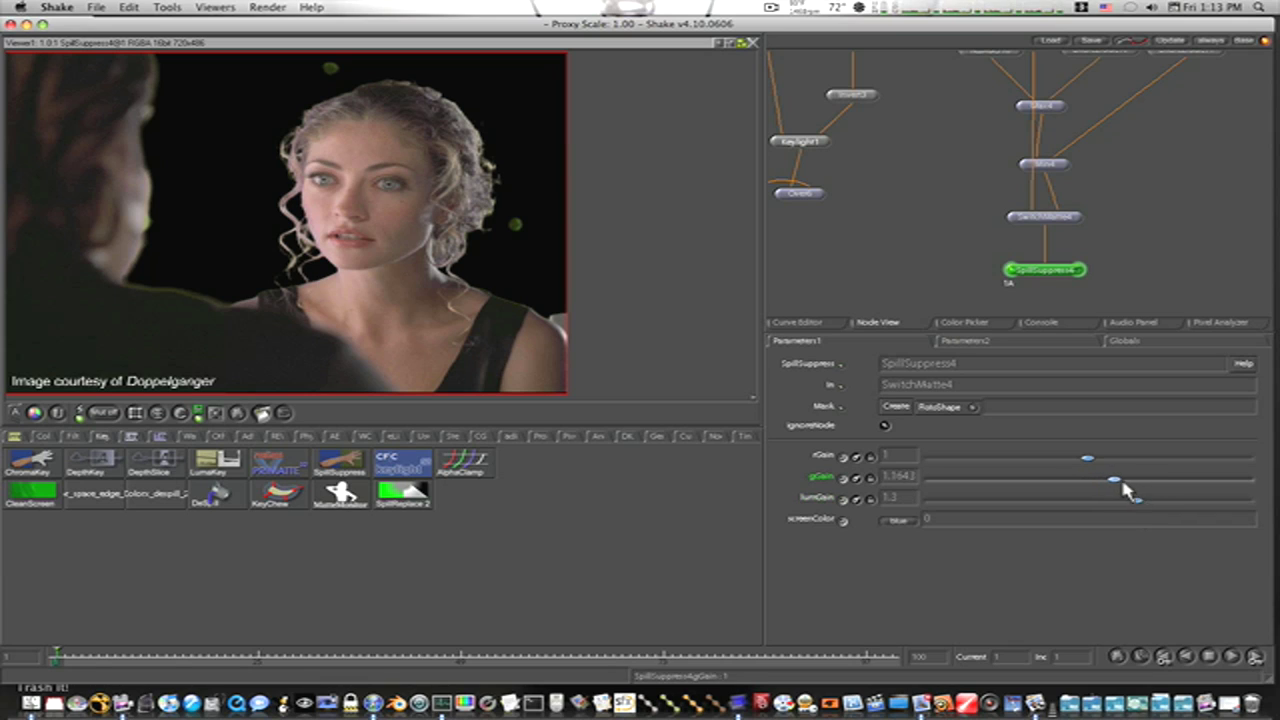
mouse_move(1090, 460)
left_mouse_down()
mouse_move(1113, 465)
mouse_move(1100, 465)
left_mouse_up()
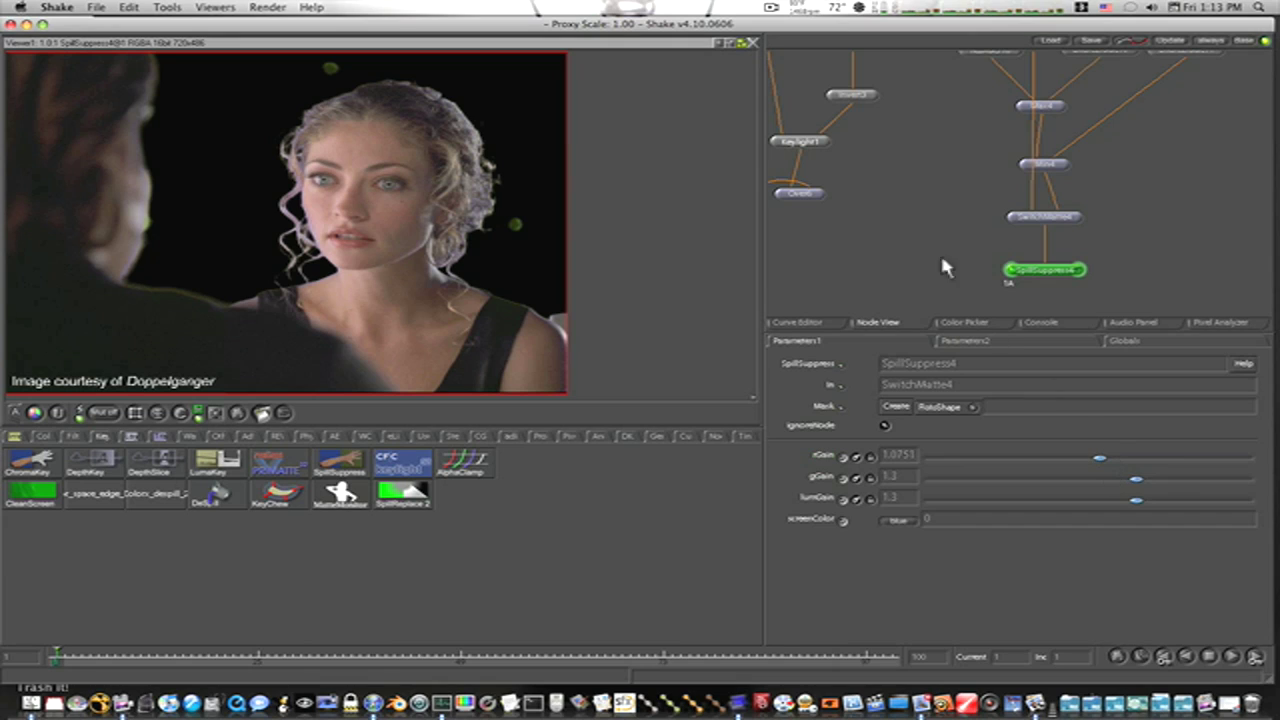
left_click(797, 193)
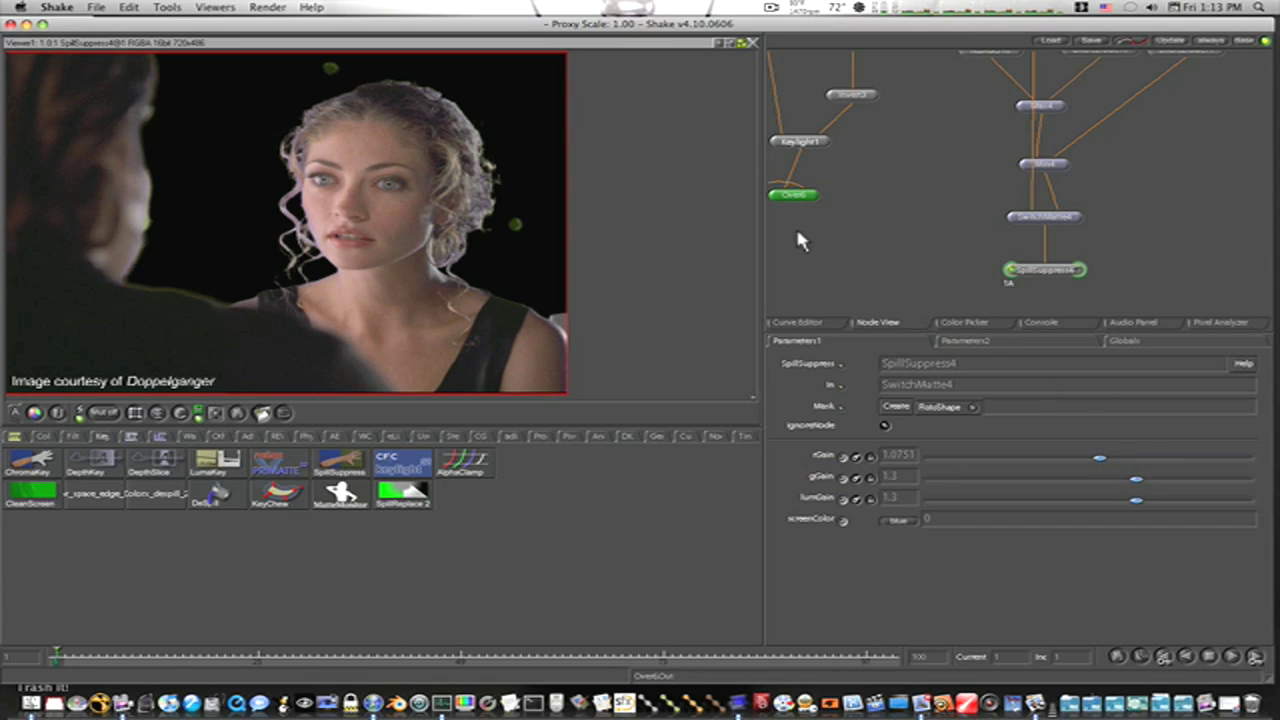
key("ctrl+v")
left_click_drag(929, 292, 1044, 252)
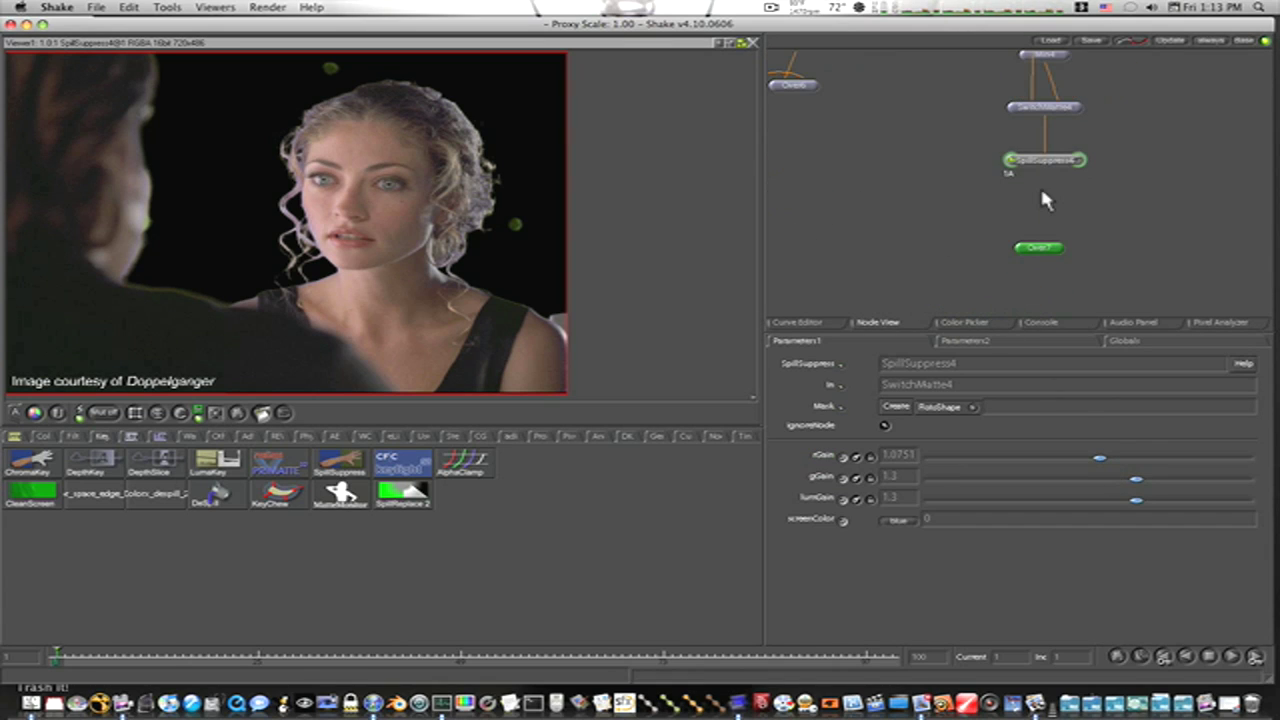
- Feed SpillSuppress4 into Over7's foreground and the Resize5 forest into its background
left_click_drag(1046, 170, 1026, 246)
left_click_drag(960, 205, 965, 272)
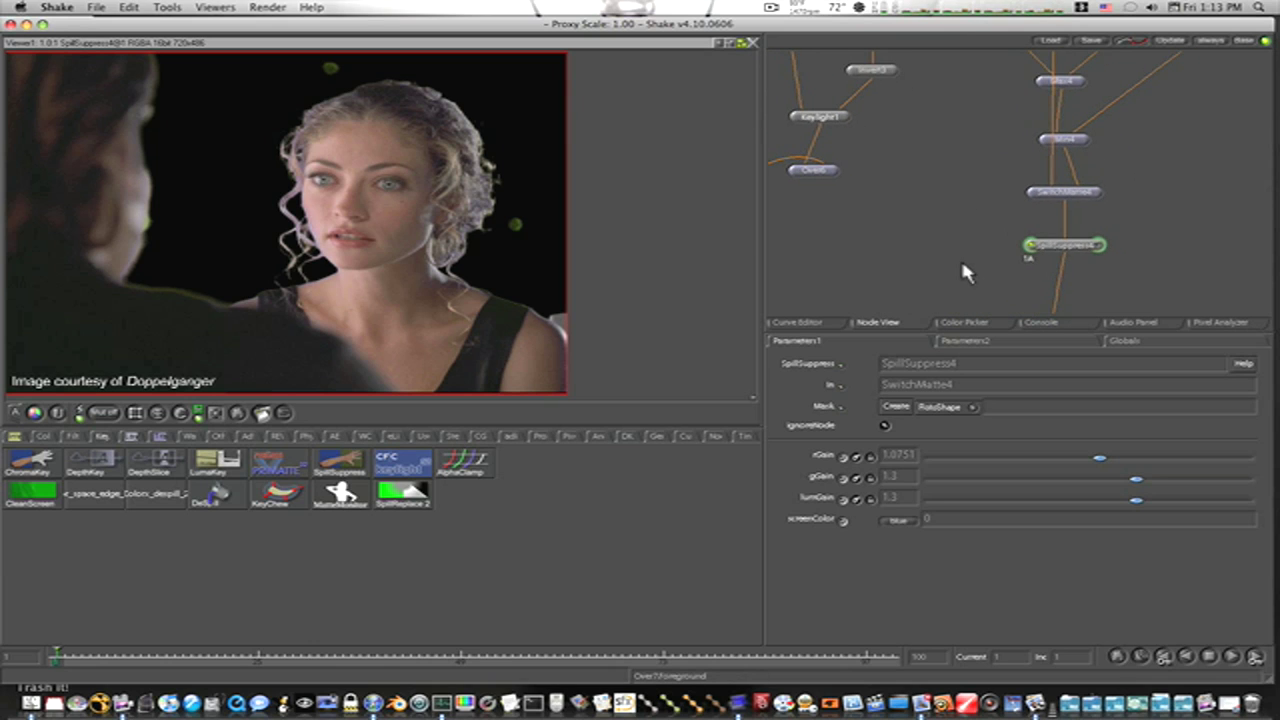
left_click_drag(913, 185, 1017, 163)
left_click_drag(822, 213, 1134, 172)
left_click(1117, 171)
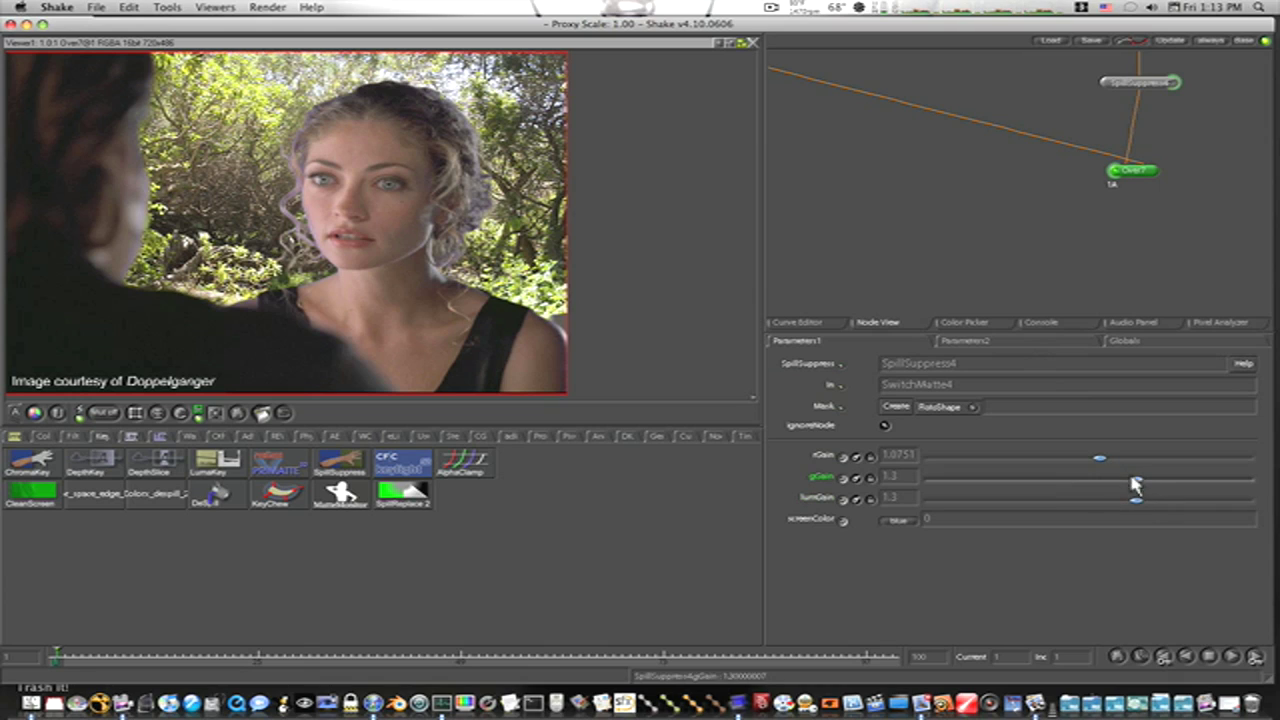
- Retune SpillSuppress4's red gain to 1.1 and nudge Max4 slightly right
left_click_drag(1110, 460, 1090, 488)
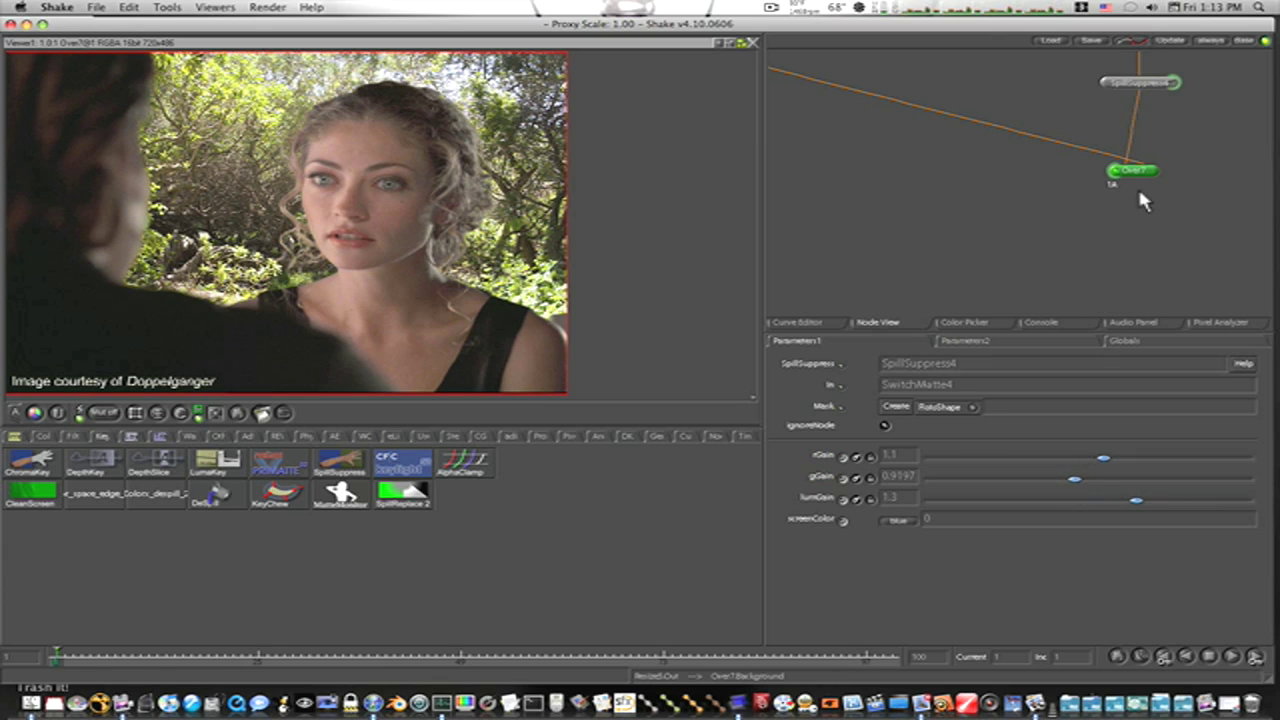
left_click_drag(1138, 186, 1006, 289)
left_click_drag(1081, 143, 1110, 268)
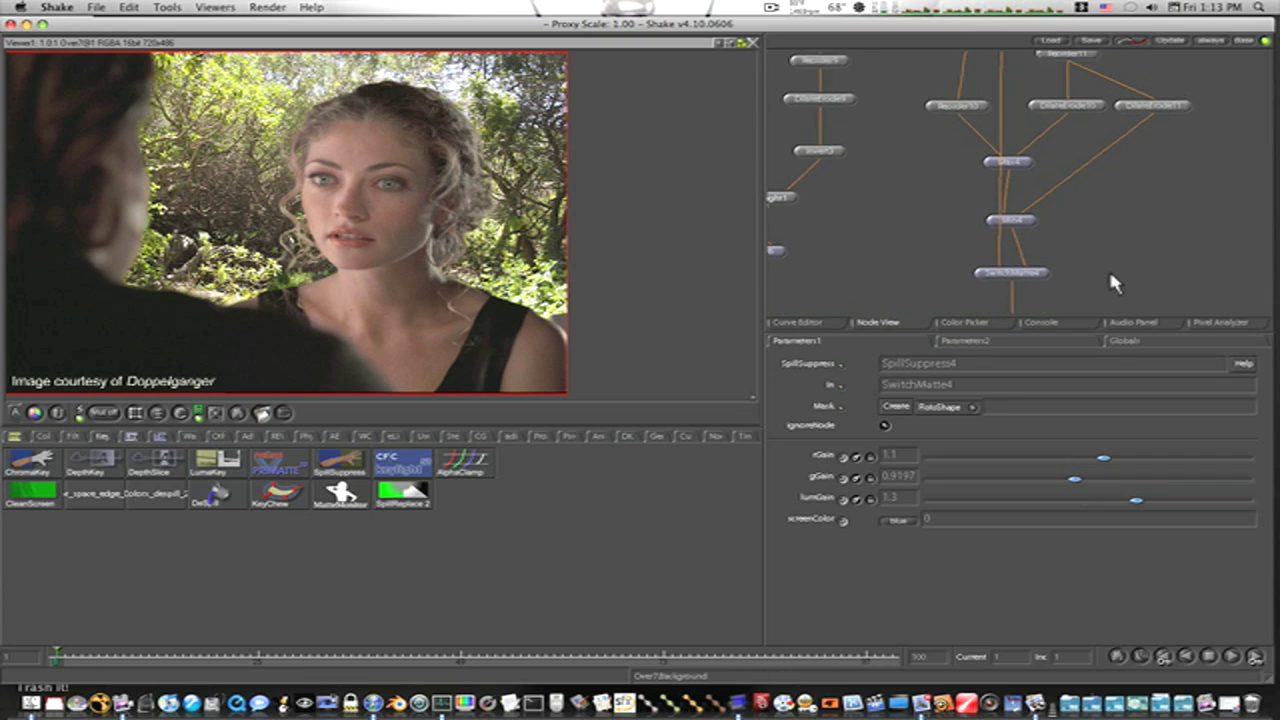
left_click_drag(1144, 190, 1139, 272)
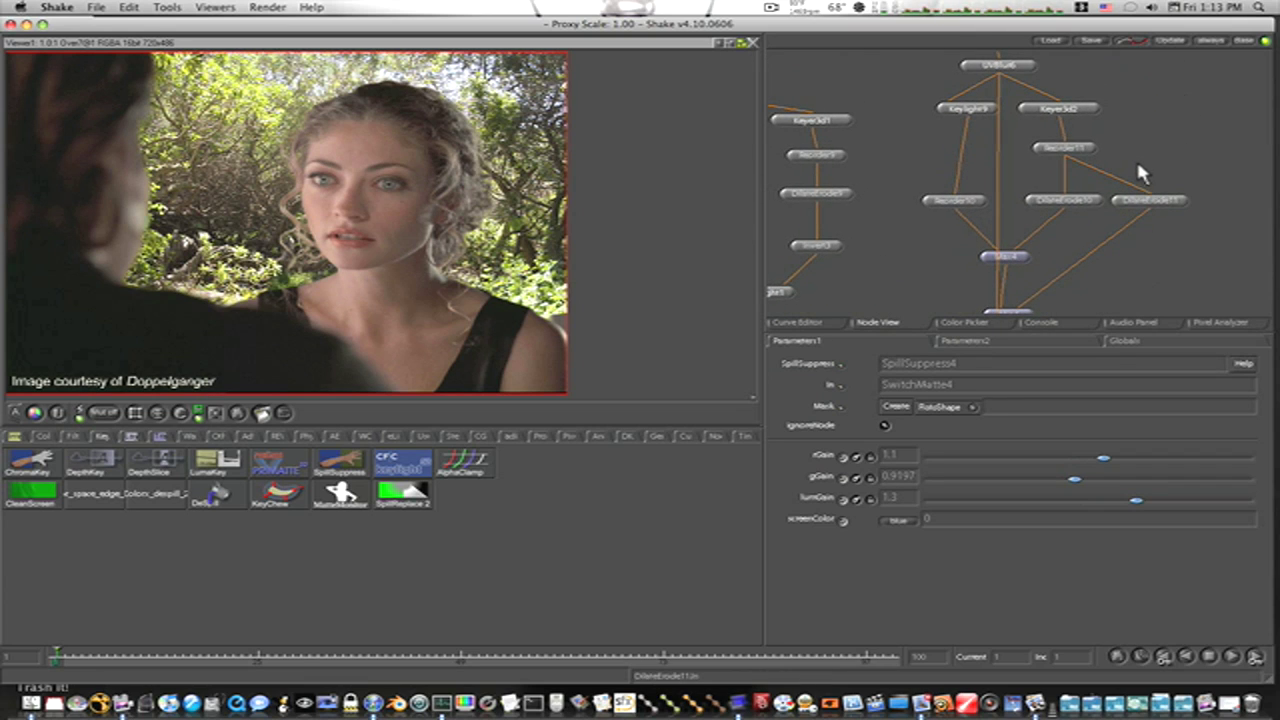
left_click_drag(1008, 262, 1033, 258)
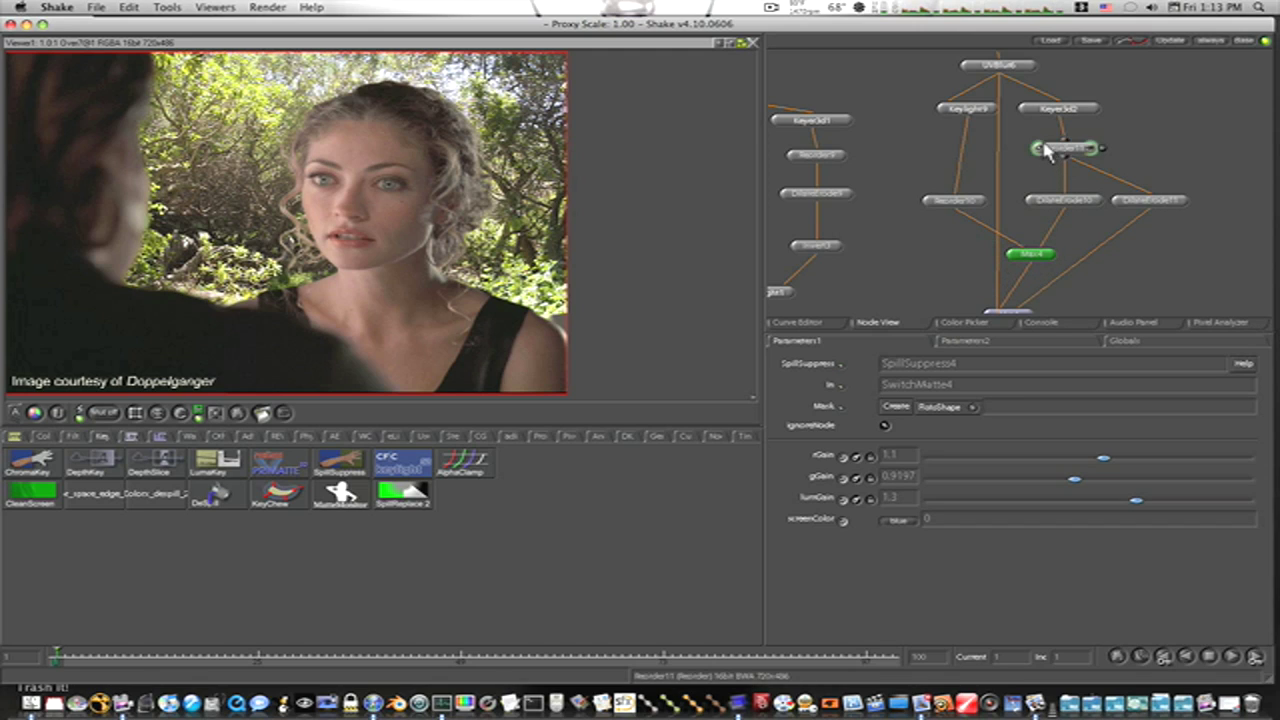